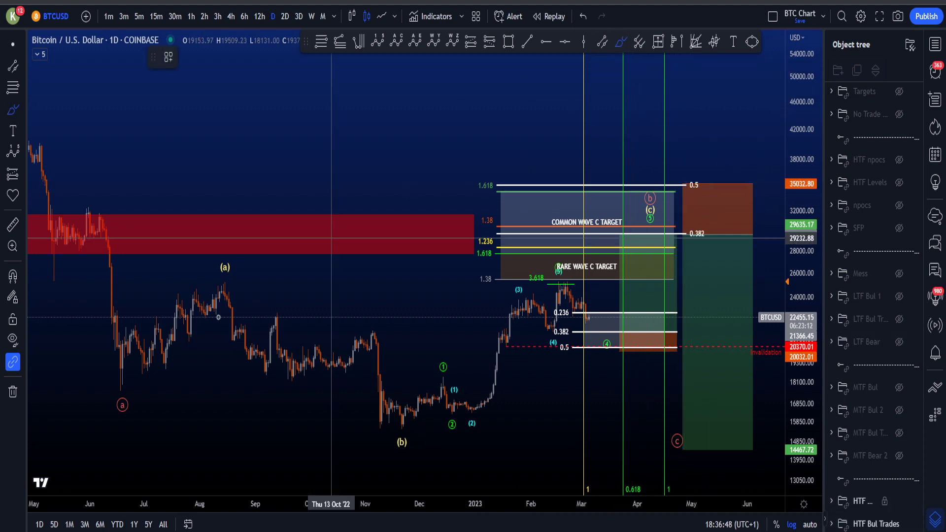
Brush the corrective path from the circled a low through (a) and (b) up to the (c) target, undoing each stroke.
{"action": "mouse_move", "coordinate": [118, 384]}
{"action": "left_mouse_down"}
{"action": "mouse_move", "coordinate": [159, 348]}
{"action": "mouse_move", "coordinate": [444, 395]}
{"action": "mouse_move", "coordinate": [633, 228]}
{"action": "mouse_move", "coordinate": [639, 203]}
{"action": "left_mouse_up"}
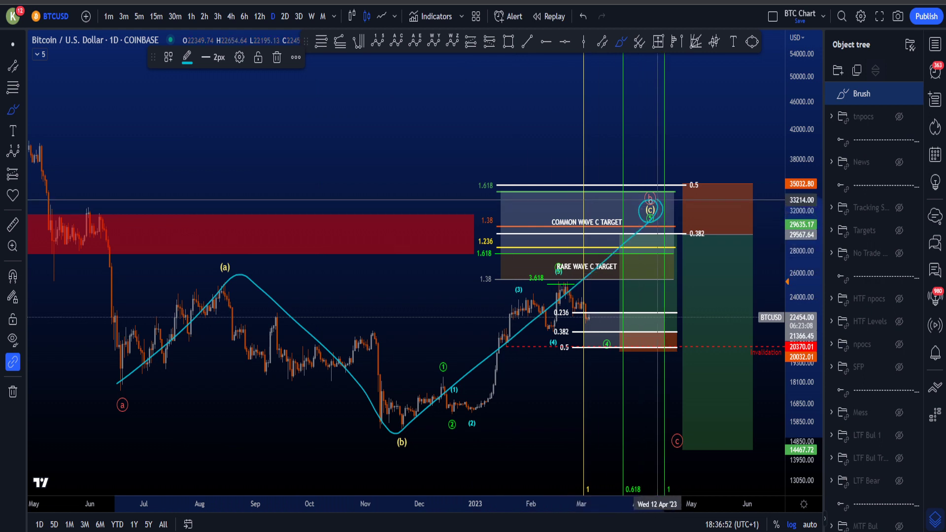
{"action": "key", "text": "ctrl+z"}
{"action": "left_click_drag", "start_coordinate": [813, 386], "coordinate": [811, 361]}
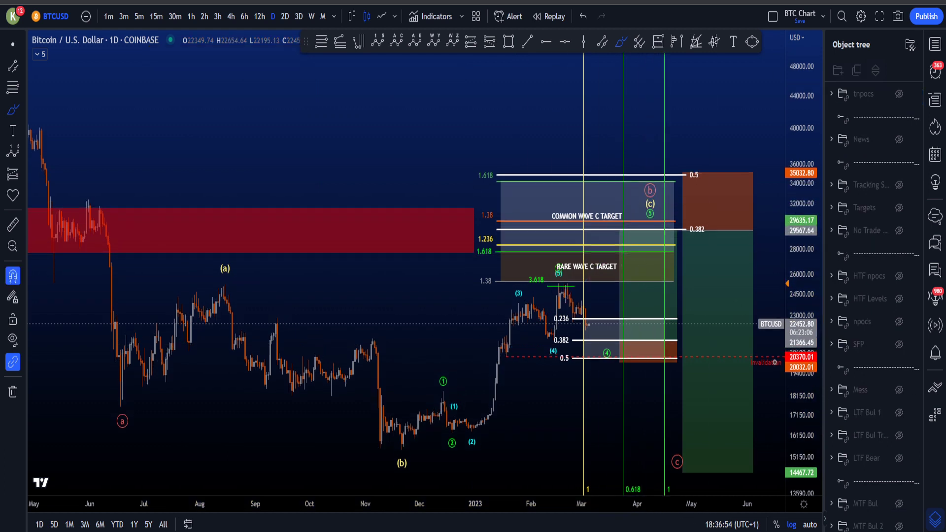
{"action": "scroll", "coordinate": [669, 382], "scroll_direction": "up", "scroll_amount": 1}
{"action": "mouse_move", "coordinate": [369, 464]}
{"action": "left_mouse_down"}
{"action": "mouse_move", "coordinate": [419, 384]}
{"action": "mouse_move", "coordinate": [481, 372]}
{"action": "mouse_move", "coordinate": [564, 286]}
{"action": "mouse_move", "coordinate": [607, 351]}
{"action": "mouse_move", "coordinate": [660, 200]}
{"action": "left_mouse_up"}
{"action": "key", "text": "ctrl+z"}
Brush temporary marks around the wave (c) labels and across the common wave C target zone, undoing each one.
{"action": "mouse_move", "coordinate": [615, 254]}
{"action": "left_mouse_down"}
{"action": "mouse_move", "coordinate": [638, 215]}
{"action": "mouse_move", "coordinate": [648, 217]}
{"action": "left_mouse_up"}
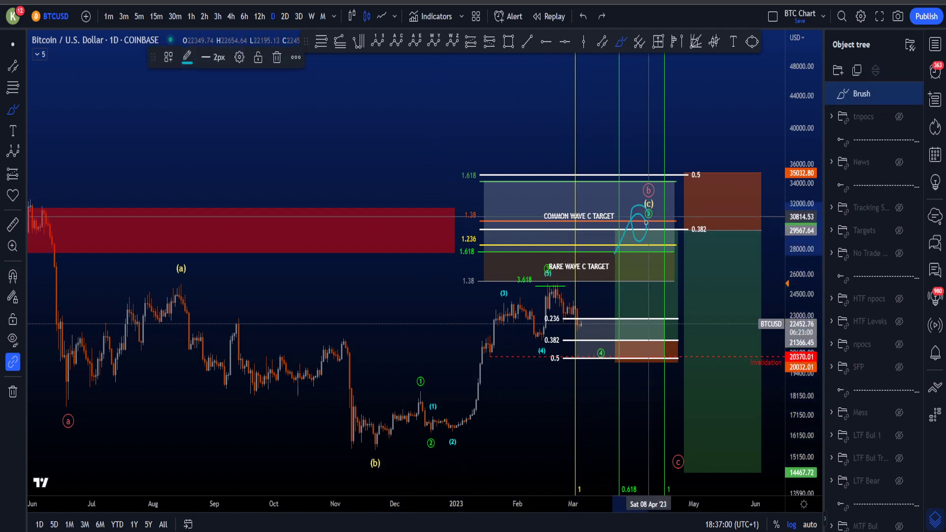
{"action": "key", "text": "ctrl+z"}
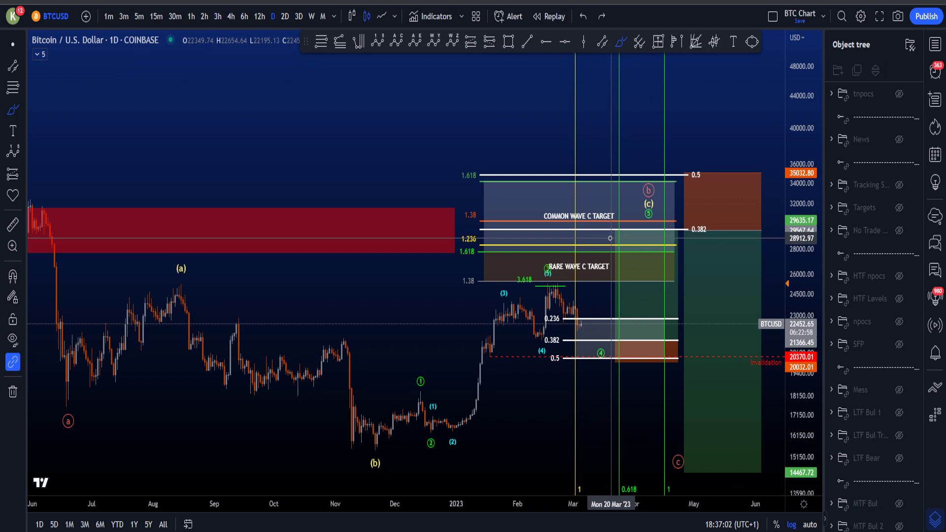
{"action": "left_click_drag", "start_coordinate": [622, 212], "coordinate": [560, 234]}
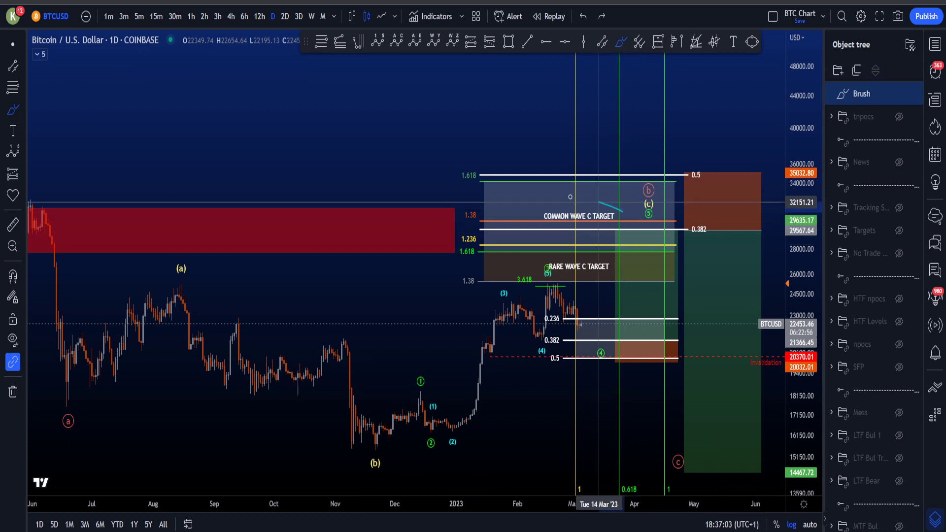
{"action": "key", "text": "ctrl+z"}
{"action": "mouse_move", "coordinate": [677, 250]}
{"action": "left_mouse_down"}
{"action": "mouse_move", "coordinate": [485, 177]}
{"action": "mouse_move", "coordinate": [671, 194]}
{"action": "left_mouse_up"}
{"action": "key", "text": "ctrl+z"}
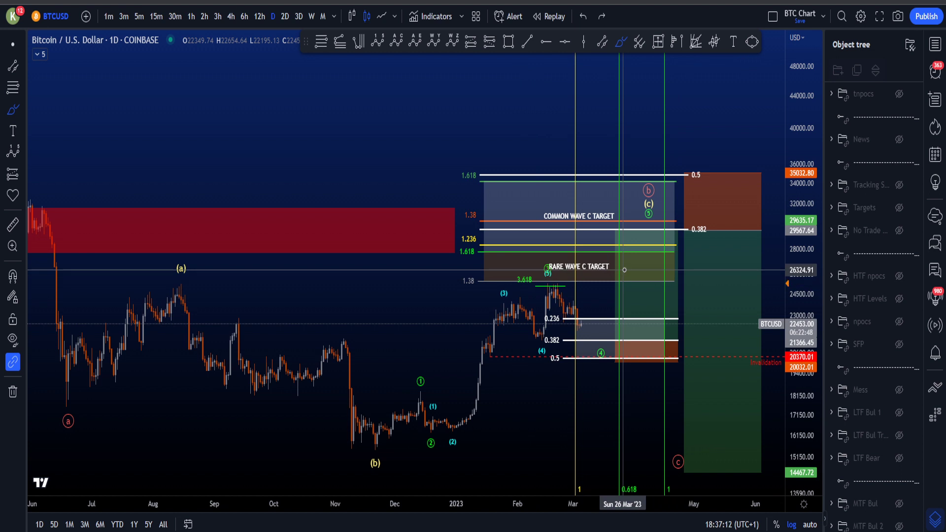
Stretch the price scale and brush a temporary arc over the rare wave C target zone, undoing it and restoring a wider view.
{"action": "left_click_drag", "start_coordinate": [795, 405], "coordinate": [700, 265]}
{"action": "left_click_drag", "start_coordinate": [634, 260], "coordinate": [642, 272]}
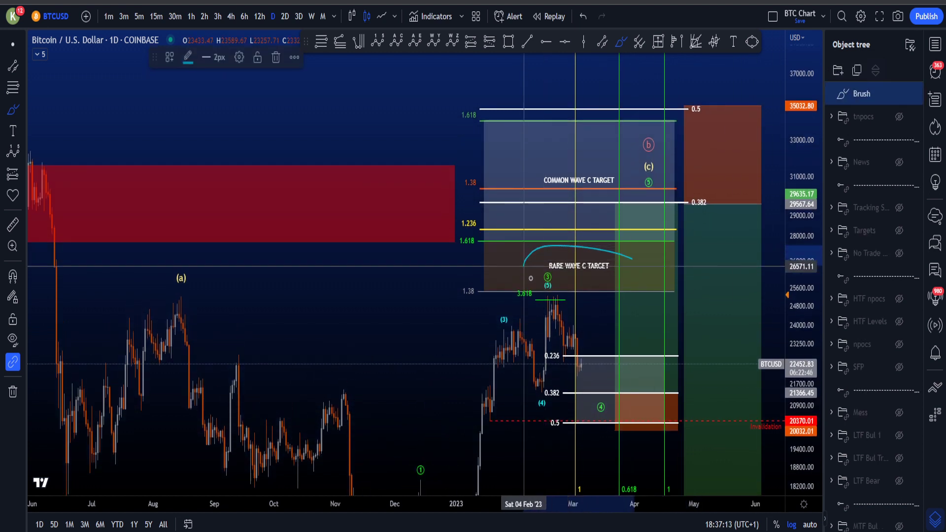
{"action": "key", "text": "ctrl+z"}
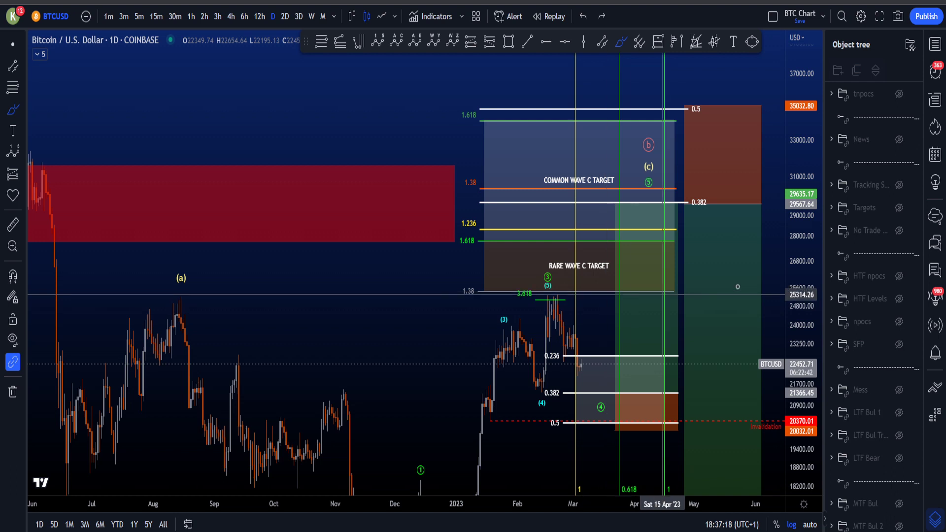
{"action": "left_click_drag", "start_coordinate": [804, 284], "coordinate": [626, 341]}
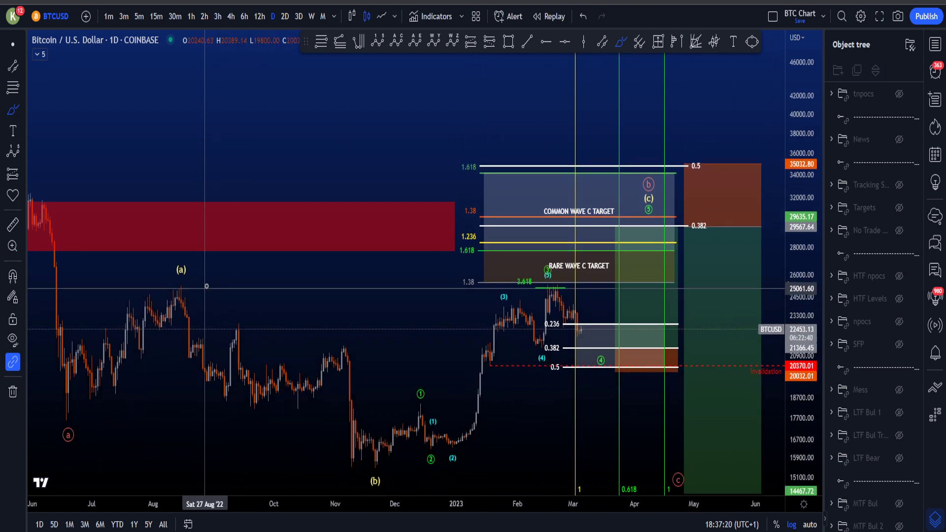
Circle the August wave (a) high and mark the February high near the 3.618 level, undoing both marks.
{"action": "left_click_drag", "start_coordinate": [180, 272], "coordinate": [183, 273]}
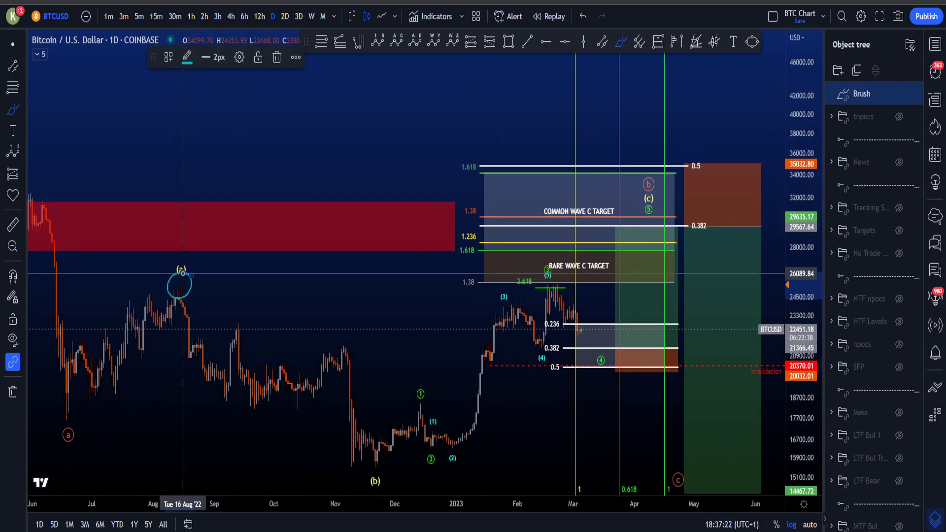
{"action": "key", "text": "ctrl+z"}
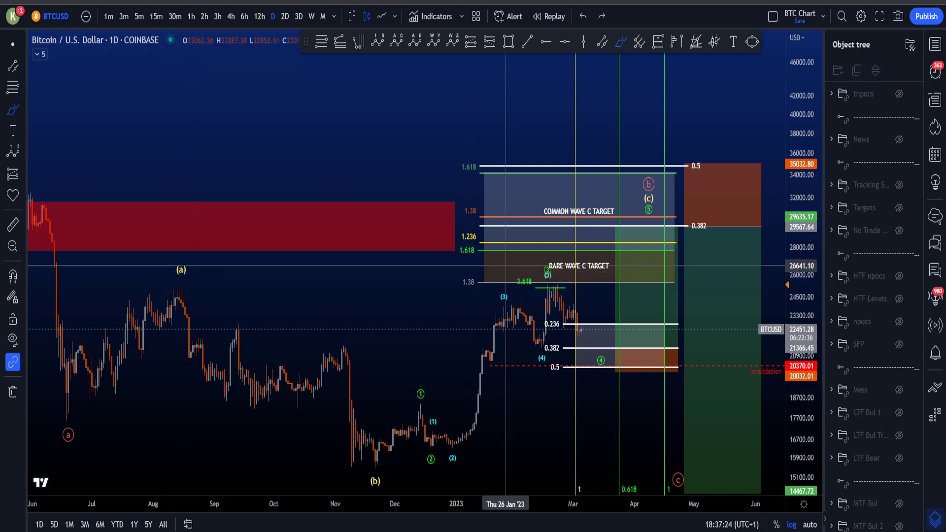
{"action": "left_click_drag", "start_coordinate": [566, 286], "coordinate": [512, 285]}
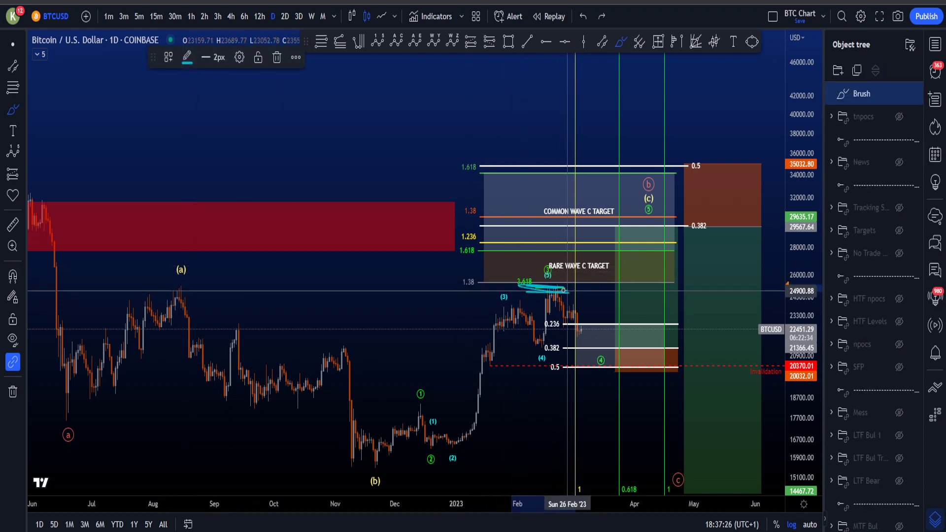
{"action": "key", "text": "ctrl+z"}
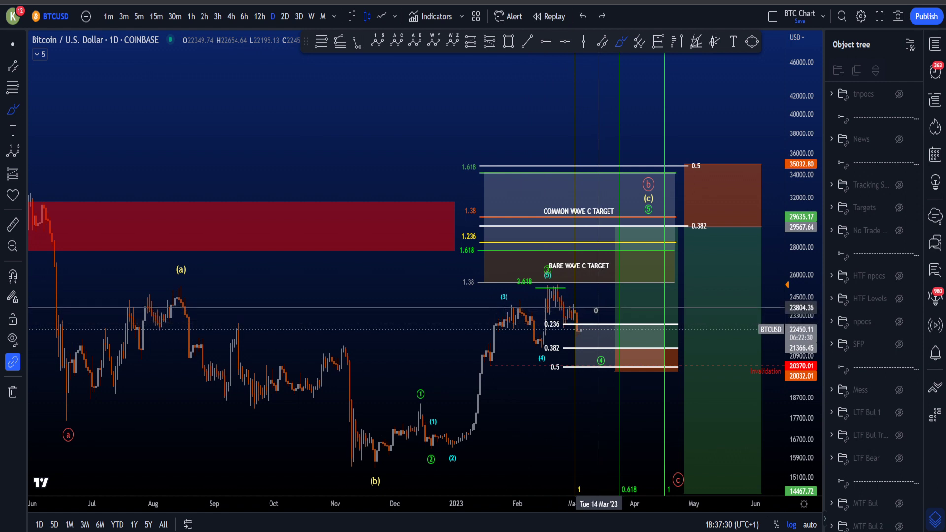
Brush the pullback from the circled 3 high and a mark at the 0.5 retracement below it, undoing both.
{"action": "scroll", "coordinate": [566, 310], "scroll_direction": "up", "scroll_amount": 3}
{"action": "mouse_move", "coordinate": [526, 290]}
{"action": "left_mouse_down"}
{"action": "mouse_move", "coordinate": [541, 326]}
{"action": "mouse_move", "coordinate": [601, 323]}
{"action": "left_mouse_up"}
{"action": "key", "text": "ctrl+z"}
{"action": "mouse_move", "coordinate": [803, 380]}
{"action": "left_mouse_down"}
{"action": "mouse_move", "coordinate": [804, 389]}
{"action": "mouse_move", "coordinate": [803, 378]}
{"action": "left_mouse_up"}
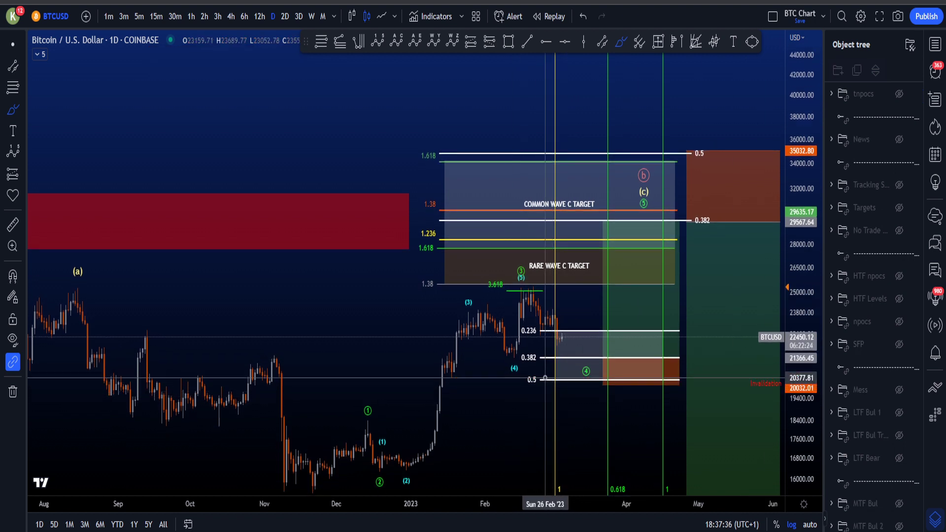
{"action": "left_click_drag", "start_coordinate": [544, 378], "coordinate": [537, 376]}
{"action": "key", "text": "ctrl+z"}
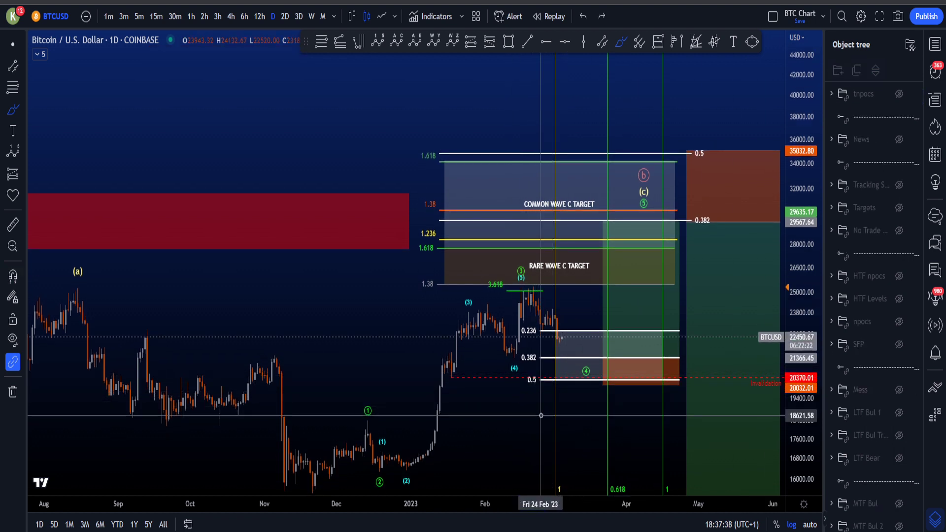
Circle the start of the dashed invalidation line and the 0.5 retracement label, undoing the brush marks.
{"action": "left_click_drag", "start_coordinate": [451, 370], "coordinate": [458, 367]}
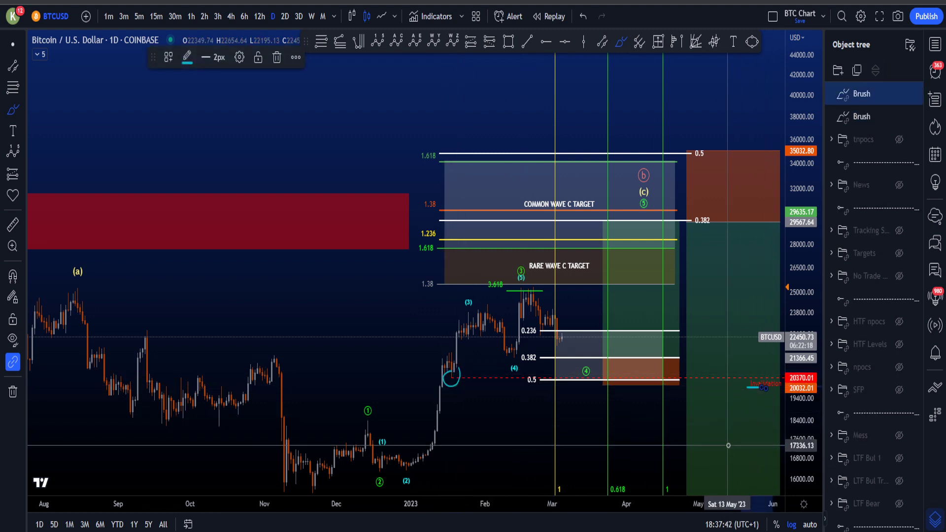
{"action": "key", "text": "ctrl+z"}
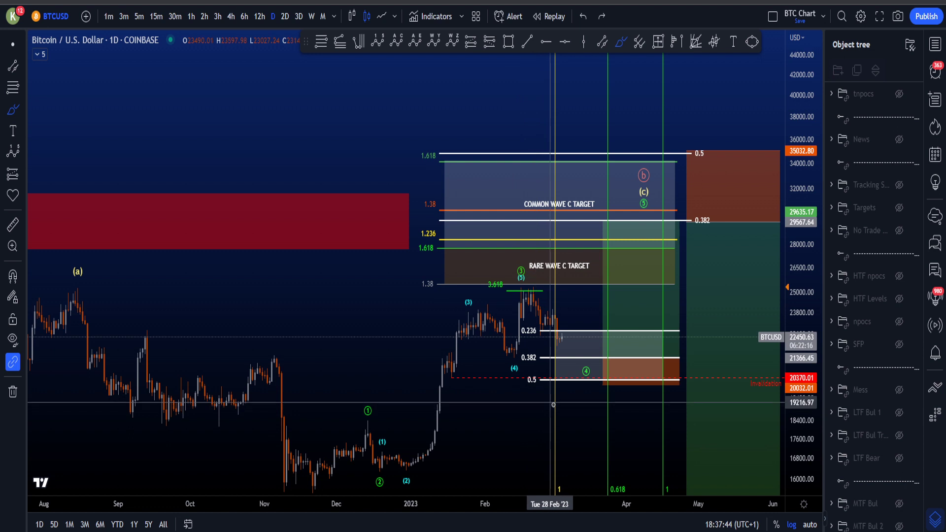
{"action": "left_click_drag", "start_coordinate": [528, 397], "coordinate": [527, 367]}
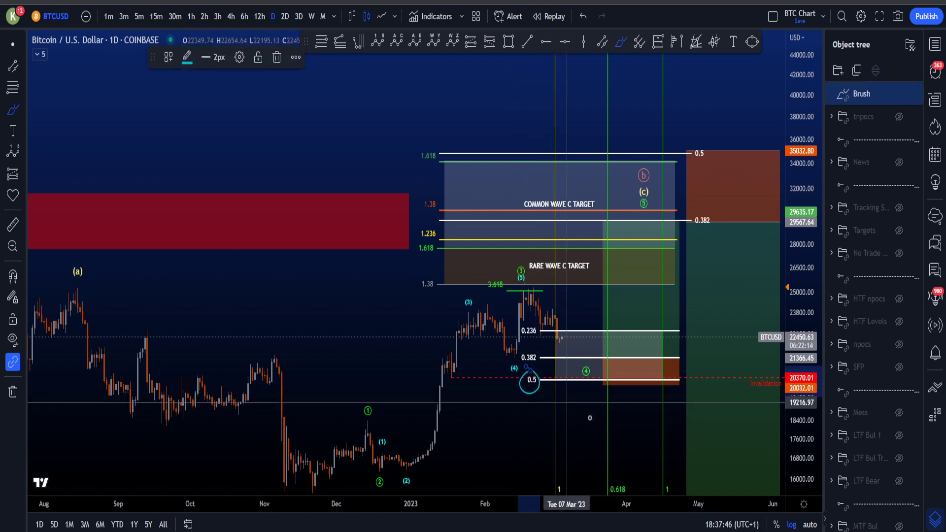
{"action": "key", "text": "ctrl+z"}
Brush an alternative path from (b) to circled 3, down below invalidation and up past the upper 0.5 level, undoing it.
{"action": "mouse_move", "coordinate": [317, 474]}
{"action": "left_mouse_down"}
{"action": "mouse_move", "coordinate": [515, 325]}
{"action": "mouse_move", "coordinate": [603, 440]}
{"action": "mouse_move", "coordinate": [697, 153]}
{"action": "mouse_move", "coordinate": [703, 102]}
{"action": "left_mouse_up"}
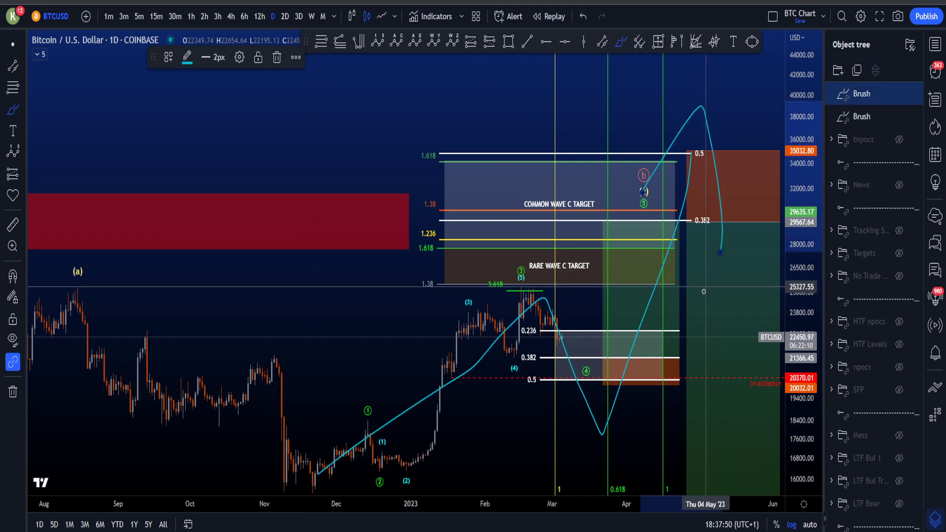
{"action": "key", "text": "ctrl+z"}
{"action": "key", "text": "ctrl+z"}
Zoom in and brush marks around the blue (4) low and the circled green 4 target, undoing each mark.
{"action": "scroll", "coordinate": [683, 345], "scroll_direction": "up", "scroll_amount": 3}
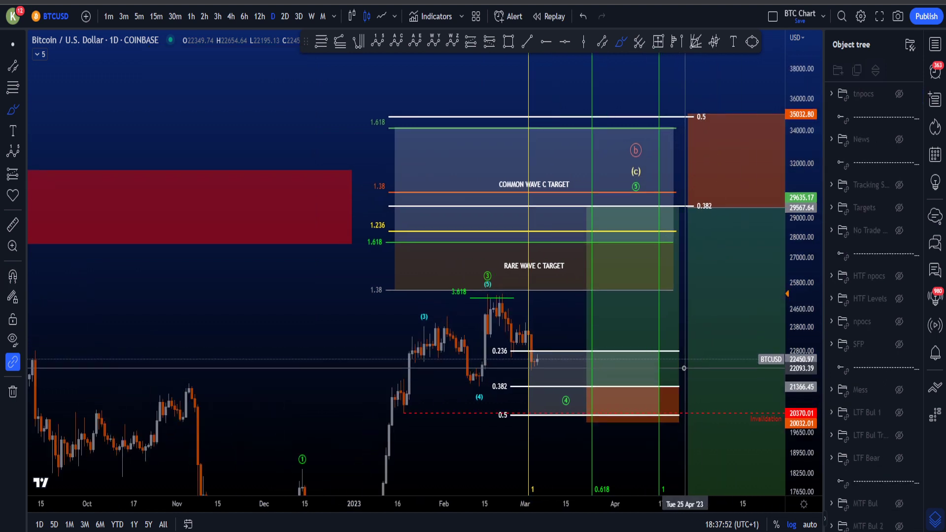
{"action": "left_click_drag", "start_coordinate": [802, 354], "coordinate": [802, 372]}
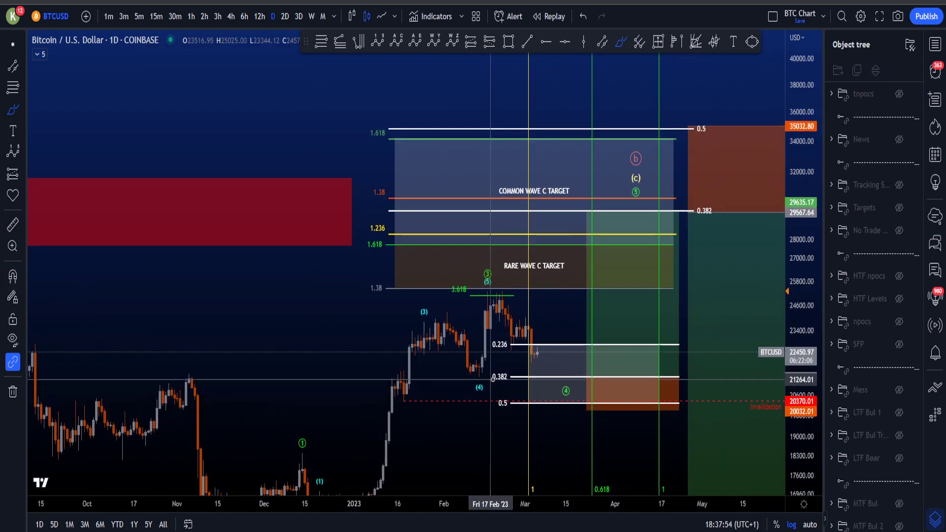
{"action": "left_click_drag", "start_coordinate": [470, 369], "coordinate": [497, 390]}
{"action": "key", "text": "ctrl+z"}
{"action": "key", "text": "ctrl+z"}
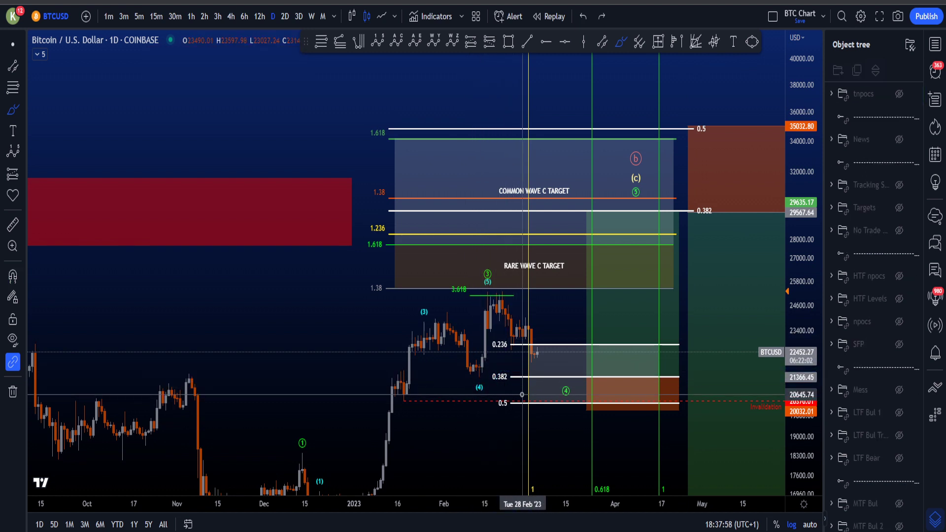
{"action": "left_click_drag", "start_coordinate": [569, 374], "coordinate": [602, 376]}
{"action": "key", "text": "ctrl+z"}
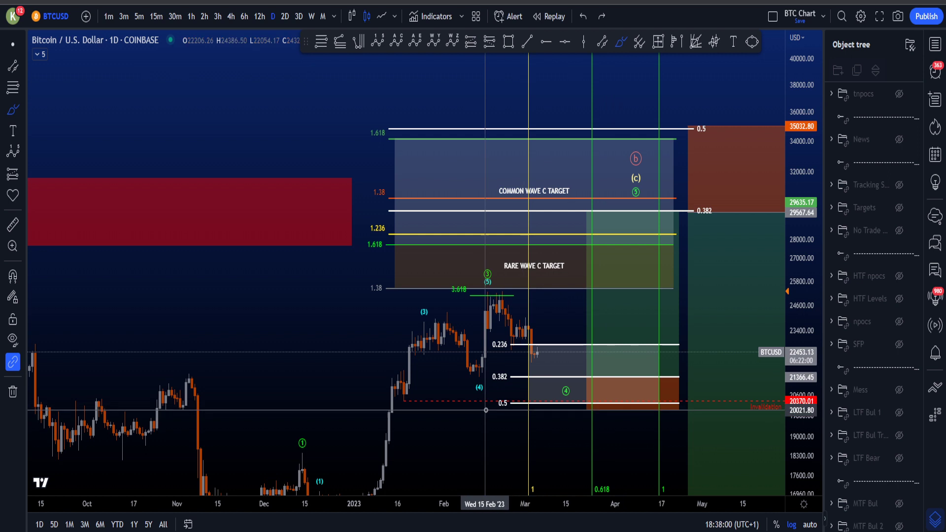
Mark the invalidation line's origin and brush a rise from circled 4 into the rare wave C target, undoing the strokes.
{"action": "left_click_drag", "start_coordinate": [402, 398], "coordinate": [416, 400]}
{"action": "key", "text": "ctrl+z"}
{"action": "mouse_move", "coordinate": [579, 403]}
{"action": "left_mouse_down"}
{"action": "mouse_move", "coordinate": [579, 414]}
{"action": "mouse_move", "coordinate": [592, 269]}
{"action": "left_mouse_up"}
{"action": "key", "text": "ctrl+z"}
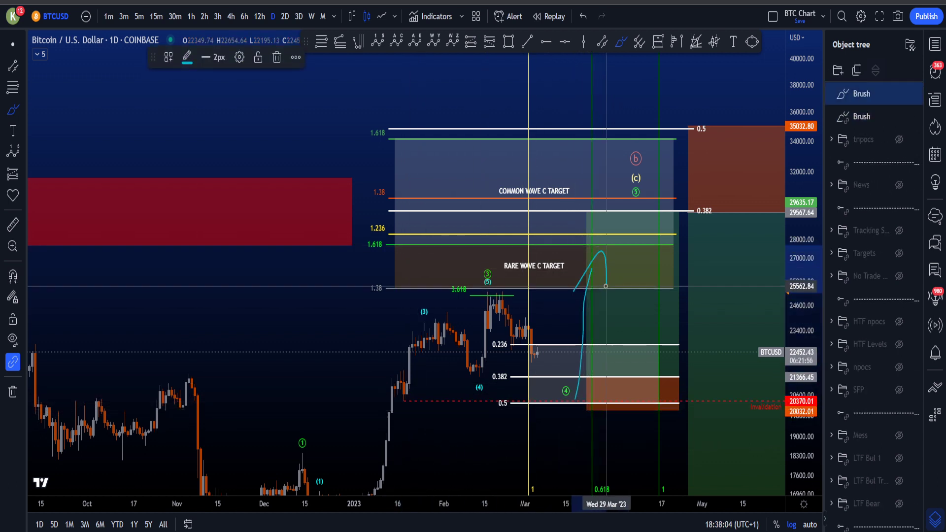
{"action": "key", "text": "ctrl+z"}
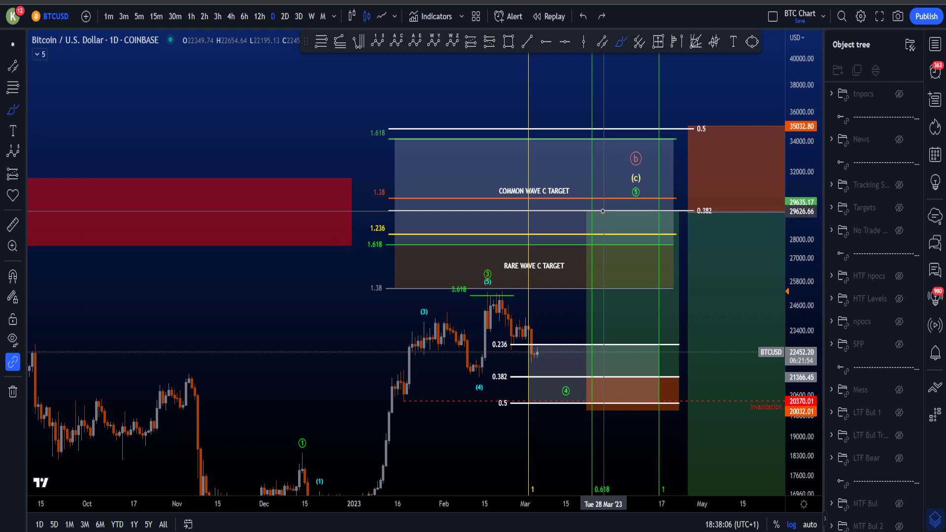
Zoom out and brush the whole move from the circled a low to the circled b target, undoing the strokes.
{"action": "scroll", "coordinate": [603, 213], "scroll_direction": "down", "scroll_amount": 5}
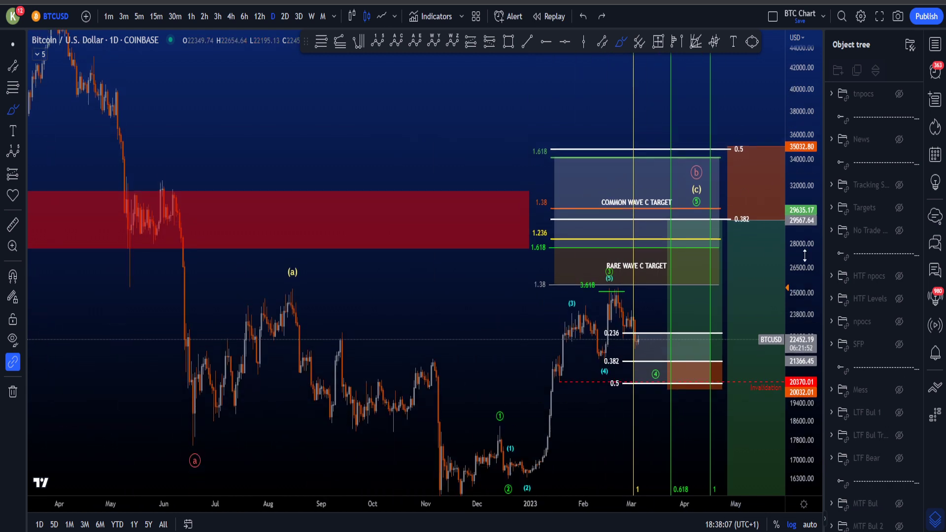
{"action": "mouse_move", "coordinate": [211, 435]}
{"action": "left_mouse_down"}
{"action": "mouse_move", "coordinate": [178, 456]}
{"action": "mouse_move", "coordinate": [212, 421]}
{"action": "mouse_move", "coordinate": [660, 217]}
{"action": "mouse_move", "coordinate": [698, 178]}
{"action": "left_mouse_up"}
{"action": "key", "text": "ctrl+z"}
{"action": "key", "text": "ctrl+z"}
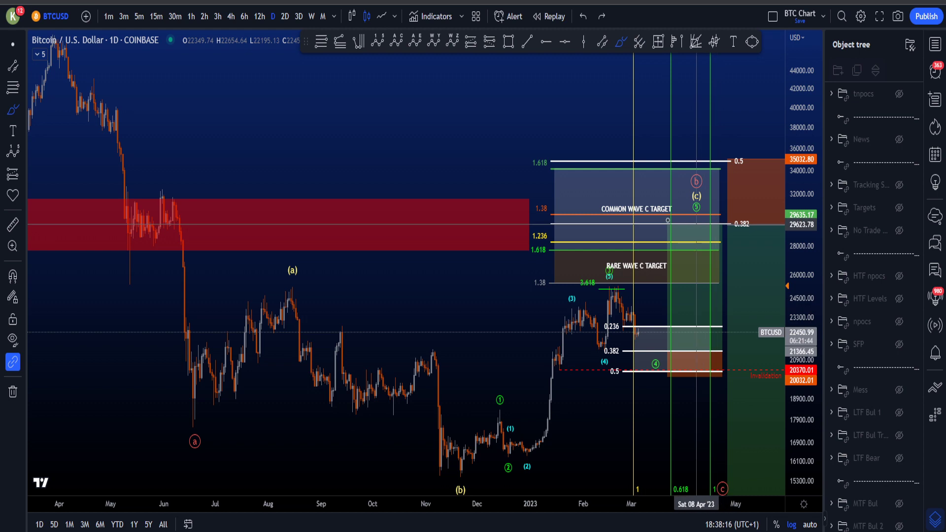
Circle the long red price zone and the wave (c) target labels, undoing both brush marks.
{"action": "scroll", "coordinate": [663, 225], "scroll_direction": "down", "scroll_amount": 5}
{"action": "mouse_move", "coordinate": [516, 200]}
{"action": "left_mouse_down"}
{"action": "mouse_move", "coordinate": [309, 174]}
{"action": "mouse_move", "coordinate": [507, 197]}
{"action": "left_mouse_up"}
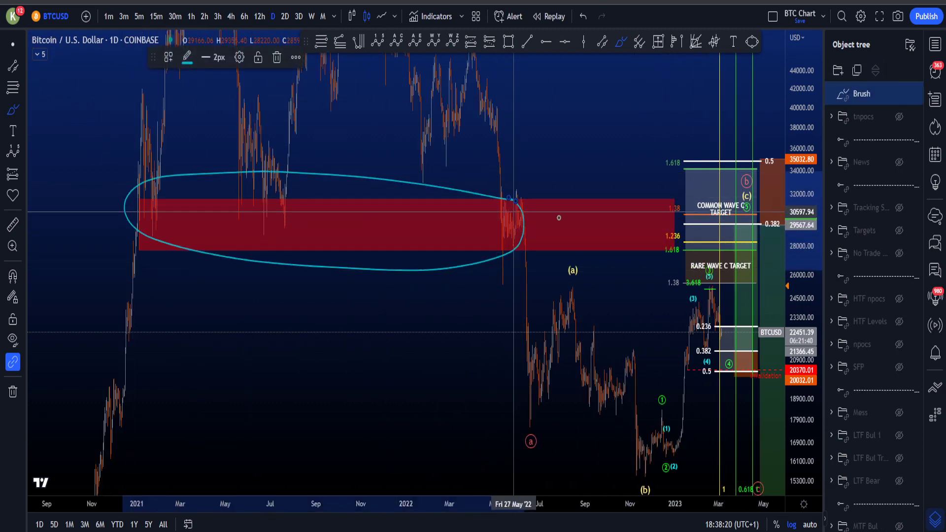
{"action": "key", "text": "ctrl+z"}
{"action": "left_click_drag", "start_coordinate": [755, 205], "coordinate": [750, 196]}
{"action": "key", "text": "ctrl+z"}
Reframe the chart and brush a projected decline from the upper 0.382 level through the green short-trade area, undoing it.
{"action": "scroll", "coordinate": [775, 284], "scroll_direction": "up", "scroll_amount": 4}
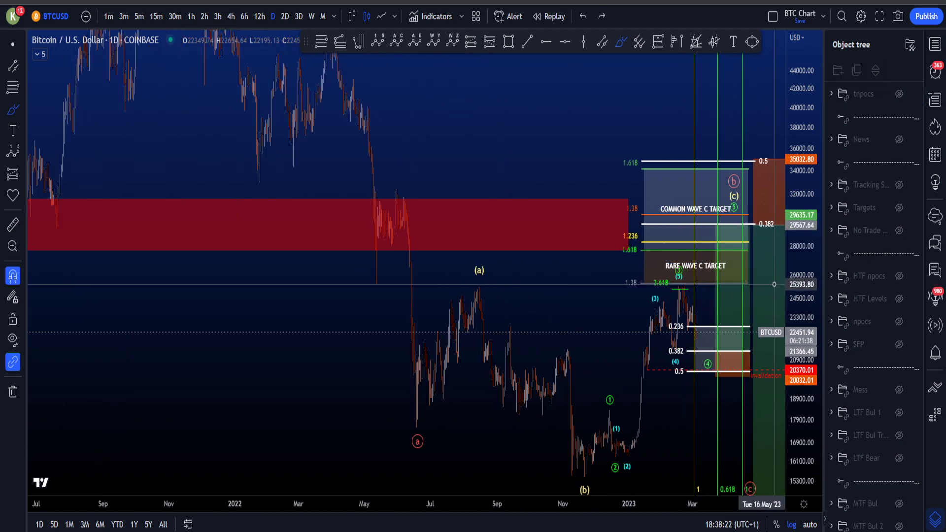
{"action": "scroll", "coordinate": [775, 284], "scroll_direction": "up", "scroll_amount": 3}
{"action": "left_click_drag", "start_coordinate": [519, 117], "coordinate": [398, 138]}
{"action": "left_click", "coordinate": [621, 42]}
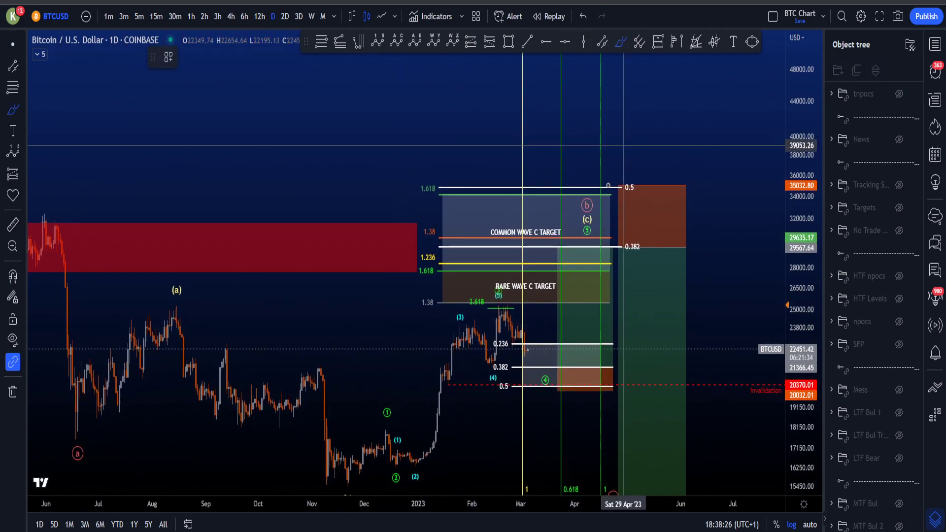
{"action": "mouse_move", "coordinate": [623, 240]}
{"action": "left_mouse_down"}
{"action": "mouse_move", "coordinate": [704, 338]}
{"action": "mouse_move", "coordinate": [697, 354]}
{"action": "left_mouse_up"}
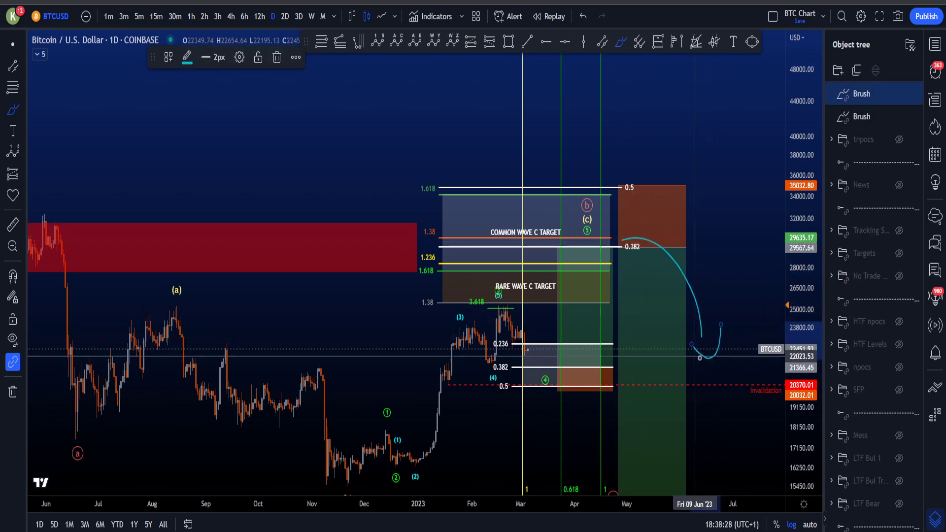
{"action": "key", "text": "ctrl+z"}
{"action": "key", "text": "ctrl+z"}
Brush marks on the upper 0.382 and 0.5 levels and circle the top 1.618 label, clearing each mark.
{"action": "left_click_drag", "start_coordinate": [593, 245], "coordinate": [612, 247]}
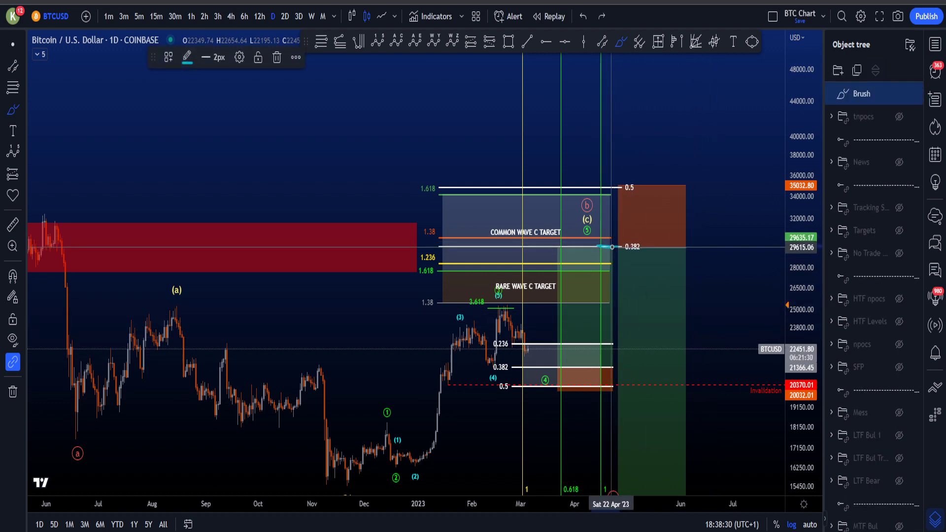
{"action": "key", "text": "ctrl+z"}
{"action": "left_click_drag", "start_coordinate": [610, 196], "coordinate": [610, 188]}
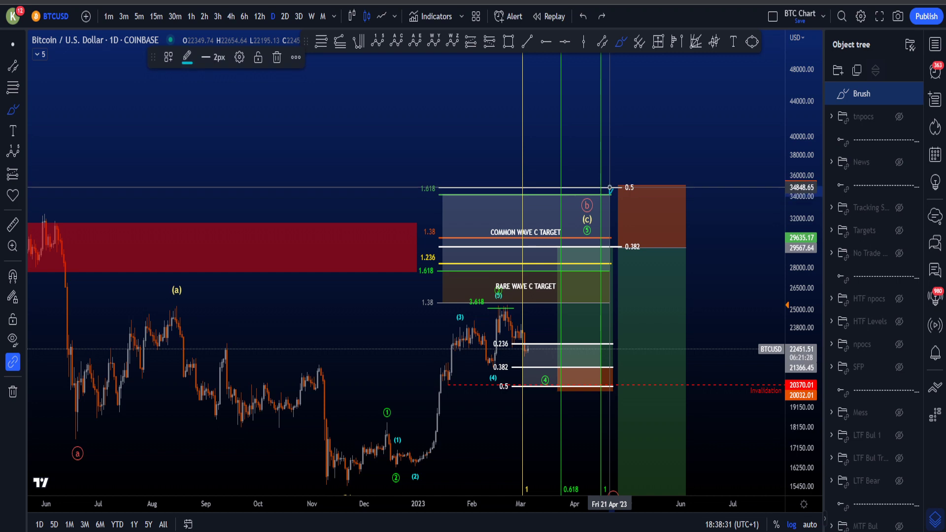
{"action": "key", "text": "ctrl+z"}
{"action": "mouse_move", "coordinate": [436, 180]}
{"action": "left_mouse_down"}
{"action": "mouse_move", "coordinate": [428, 178]}
{"action": "mouse_move", "coordinate": [446, 181]}
{"action": "left_mouse_up"}
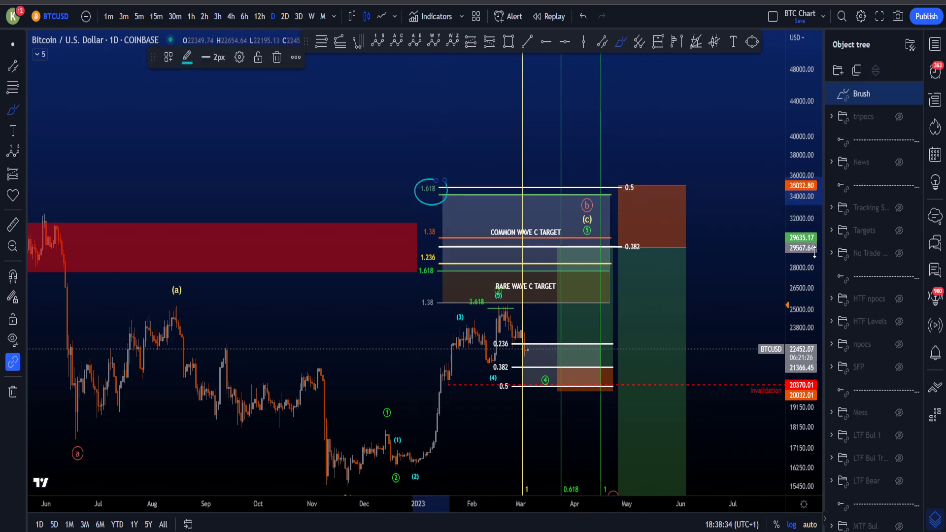
{"action": "left_click_drag", "start_coordinate": [805, 248], "coordinate": [805, 278]}
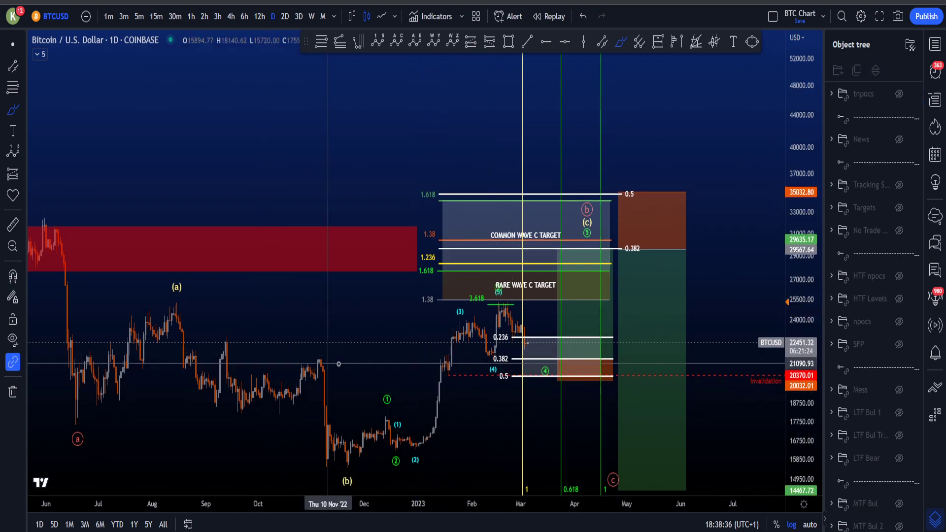
Brush the decline from the wave (a) high to the wave (b) low, undoing the stroke.
{"action": "mouse_move", "coordinate": [176, 309]}
{"action": "left_mouse_down"}
{"action": "mouse_move", "coordinate": [177, 274]}
{"action": "mouse_move", "coordinate": [338, 481]}
{"action": "mouse_move", "coordinate": [349, 461]}
{"action": "left_mouse_up"}
{"action": "key", "text": "ctrl+z"}
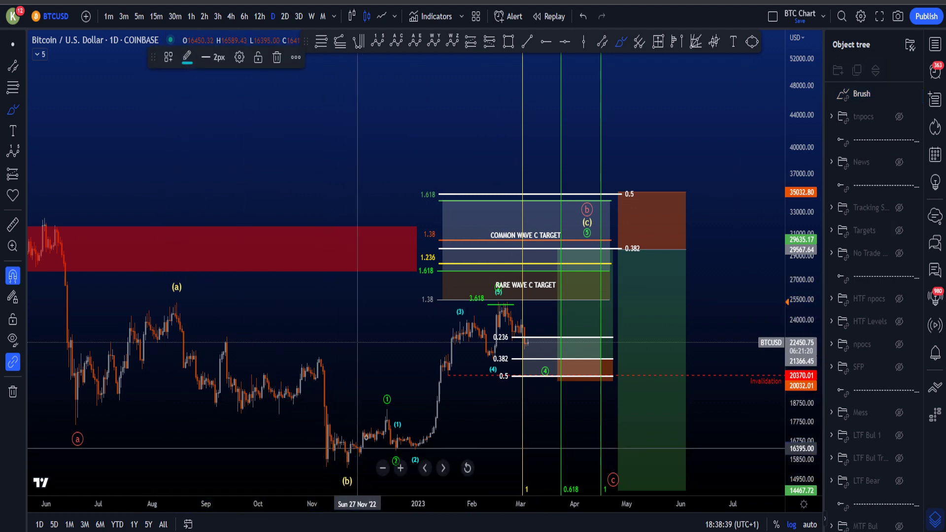
Hide the HTF bullish count and trades drawing groups and show the HTF Bear group instead.
{"action": "scroll", "coordinate": [896, 456], "scroll_direction": "down", "scroll_amount": 2}
{"action": "left_click", "coordinate": [900, 519]}
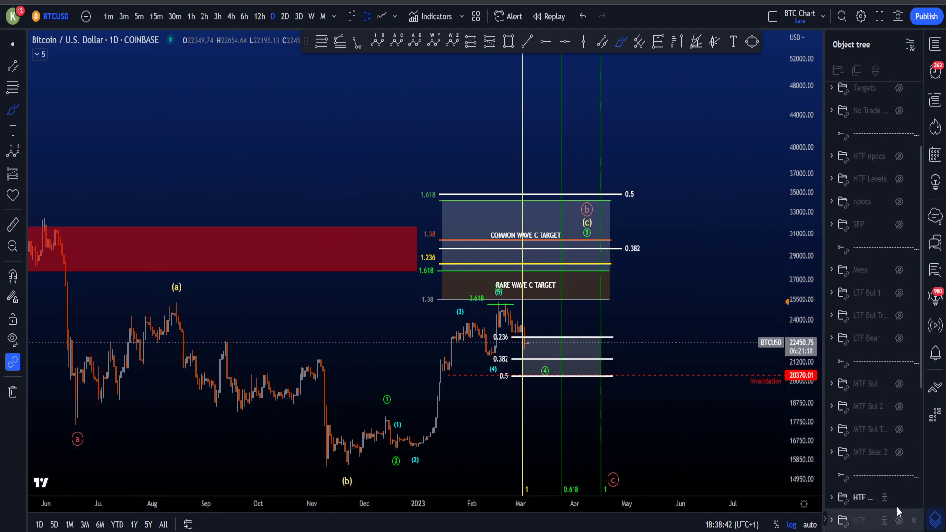
{"action": "left_click", "coordinate": [898, 500]}
{"action": "left_click", "coordinate": [899, 530]}
{"action": "left_click_drag", "start_coordinate": [802, 471], "coordinate": [792, 437]}
{"action": "scroll", "coordinate": [600, 362], "scroll_direction": "up", "scroll_amount": 2}
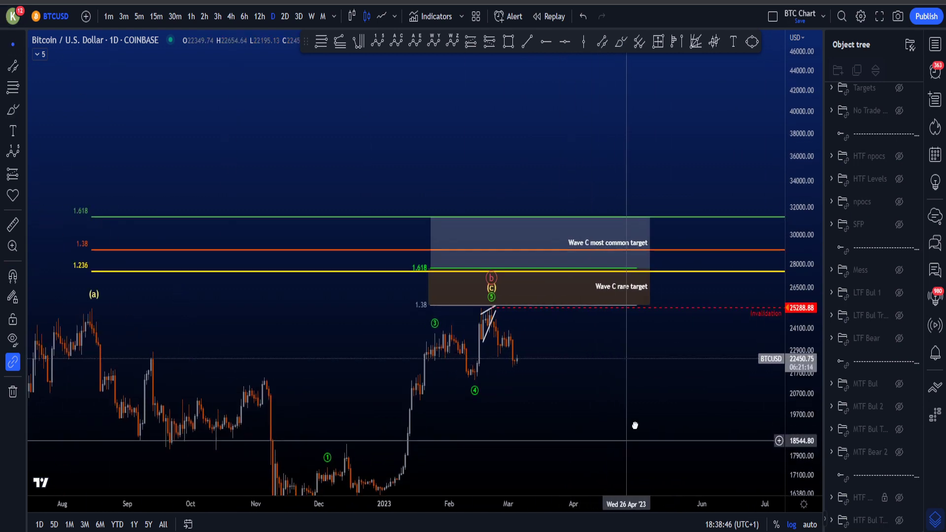
{"action": "scroll", "coordinate": [641, 374], "scroll_direction": "down", "scroll_amount": 5}
{"action": "left_click_drag", "start_coordinate": [632, 333], "coordinate": [627, 333]}
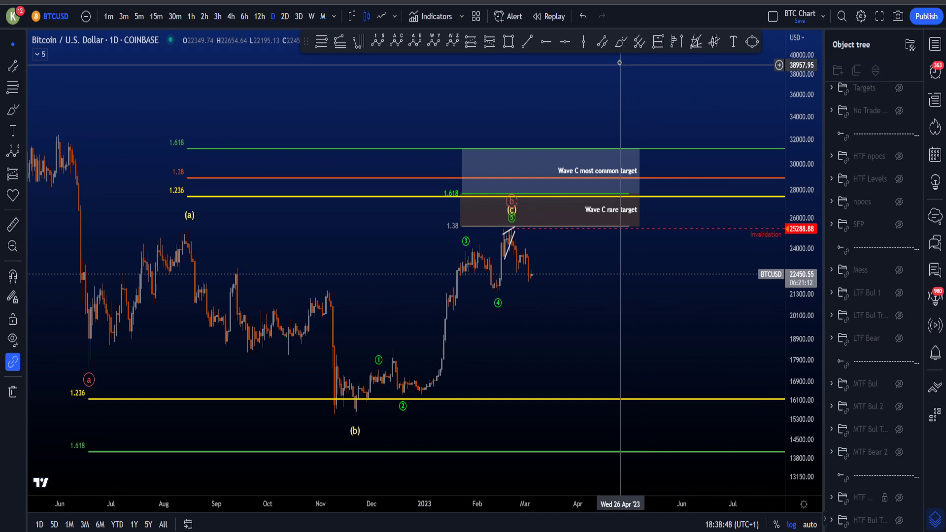
Brush a projected decline from the circled b top toward the lower yellow 1.236 level, undoing all strokes.
{"action": "left_click_drag", "start_coordinate": [537, 242], "coordinate": [595, 365]}
{"action": "left_click_drag", "start_coordinate": [600, 320], "coordinate": [581, 401]}
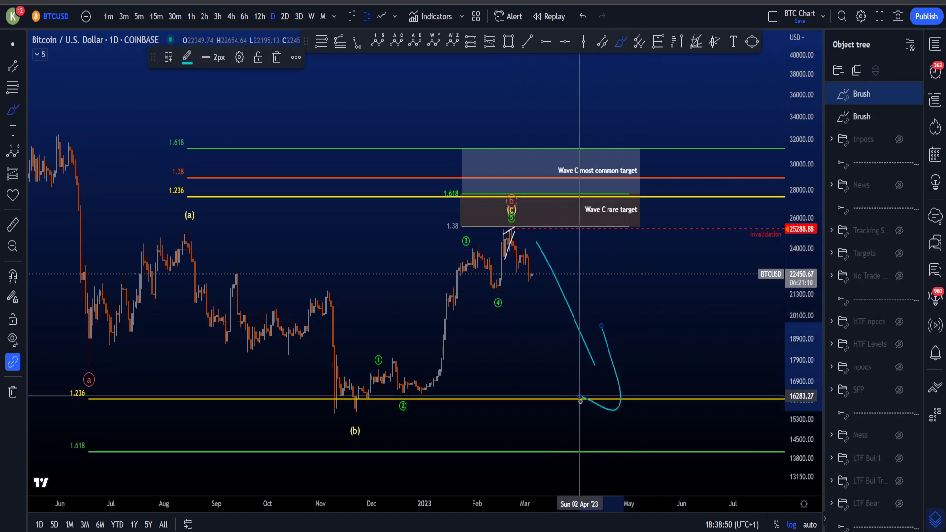
{"action": "key", "text": "ctrl+z"}
{"action": "key", "text": "ctrl+z"}
{"action": "mouse_move", "coordinate": [513, 188]}
{"action": "left_mouse_down"}
{"action": "mouse_move", "coordinate": [557, 253]}
{"action": "mouse_move", "coordinate": [613, 387]}
{"action": "left_mouse_up"}
{"action": "key", "text": "ctrl+z"}
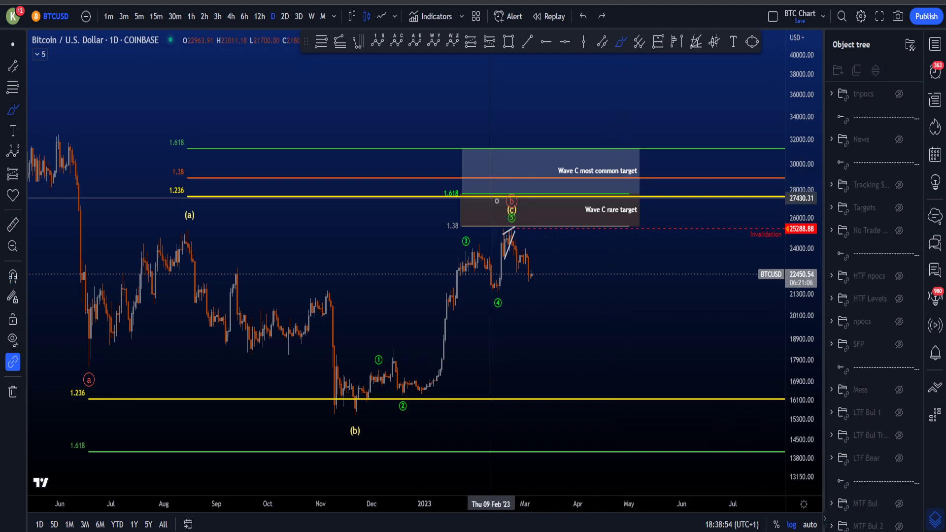
{"action": "key", "text": "ctrl+y"}
{"action": "key", "text": "ctrl+z"}
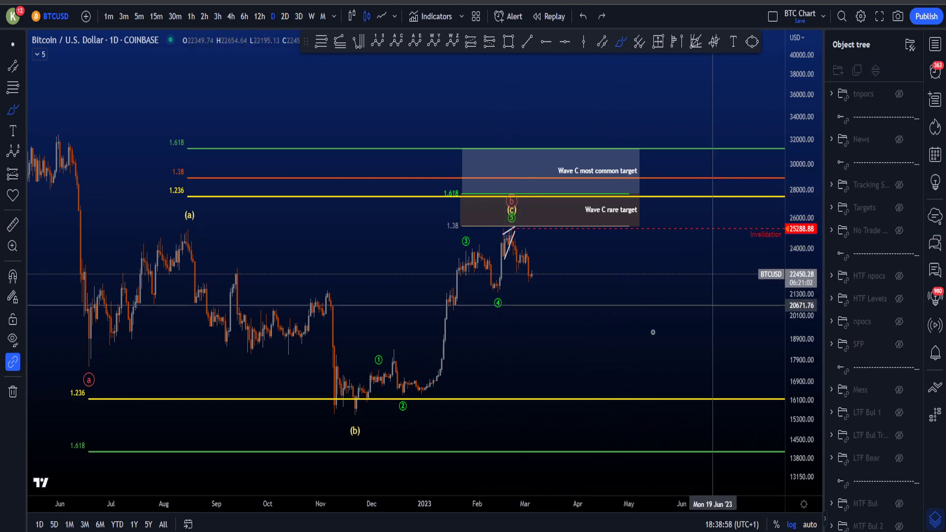
Hide the HTF Bear group, show the MTF Bul 2 and MTF Bul Trades groups, and change the chart interval to 1 hour.
{"action": "scroll", "coordinate": [893, 458], "scroll_direction": "down", "scroll_amount": 4}
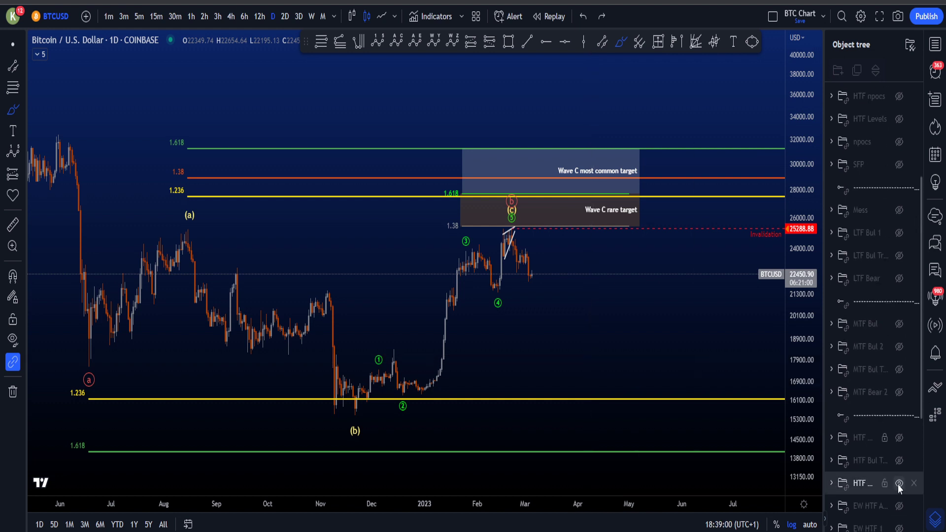
{"action": "left_click", "coordinate": [899, 484]}
{"action": "left_click", "coordinate": [899, 347]}
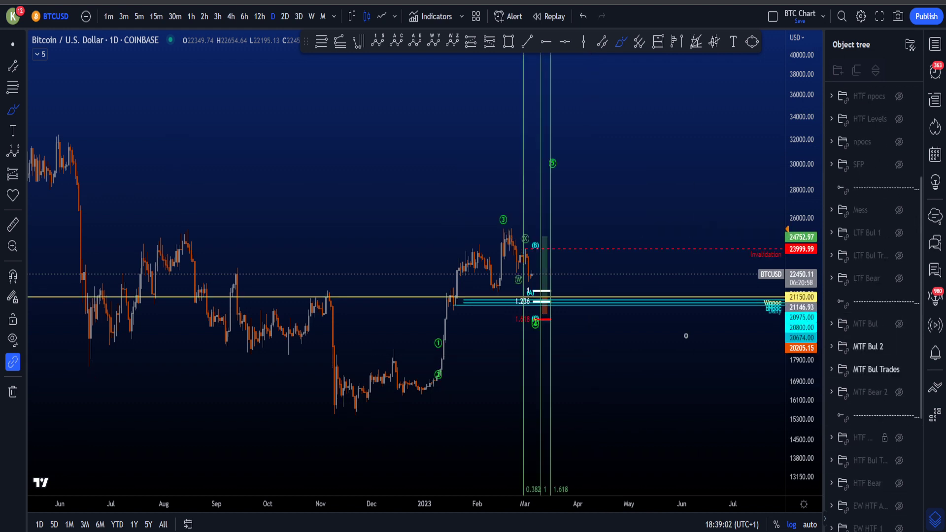
{"action": "left_click", "coordinate": [189, 20]}
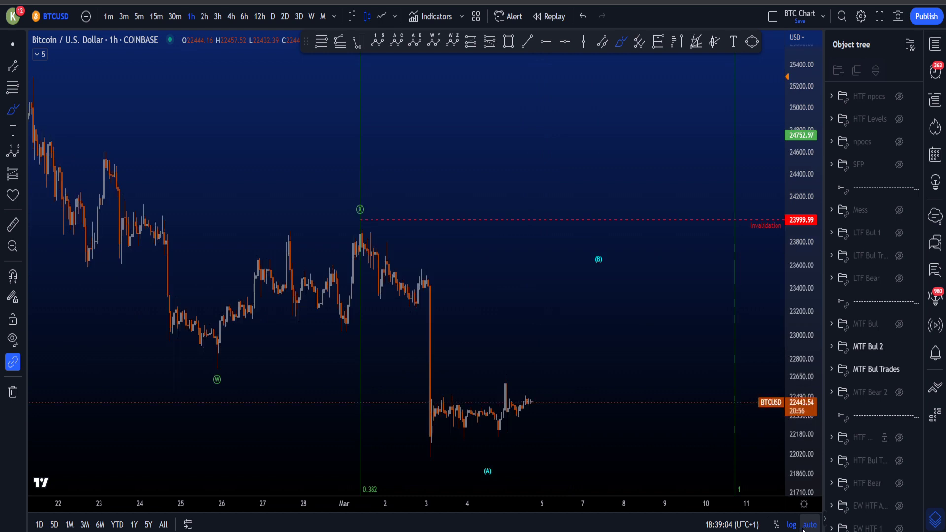
Frame the recent waves on the 1-hour chart and show the Targets drawing group.
{"action": "scroll", "coordinate": [656, 374], "scroll_direction": "down", "scroll_amount": 5}
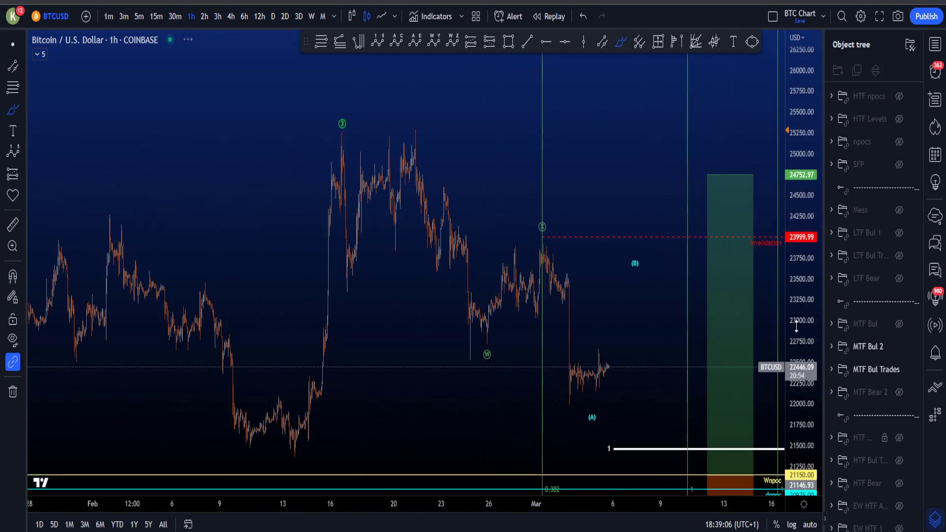
{"action": "left_click_drag", "start_coordinate": [573, 295], "coordinate": [631, 293]}
{"action": "key", "text": "ctrl+z"}
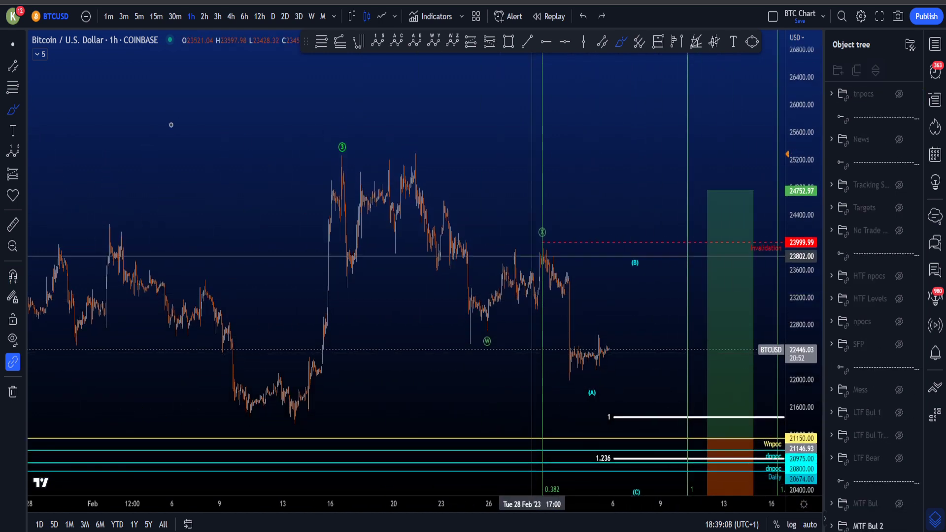
{"action": "left_click", "coordinate": [11, 50]}
{"action": "left_click_drag", "start_coordinate": [673, 210], "coordinate": [633, 199]}
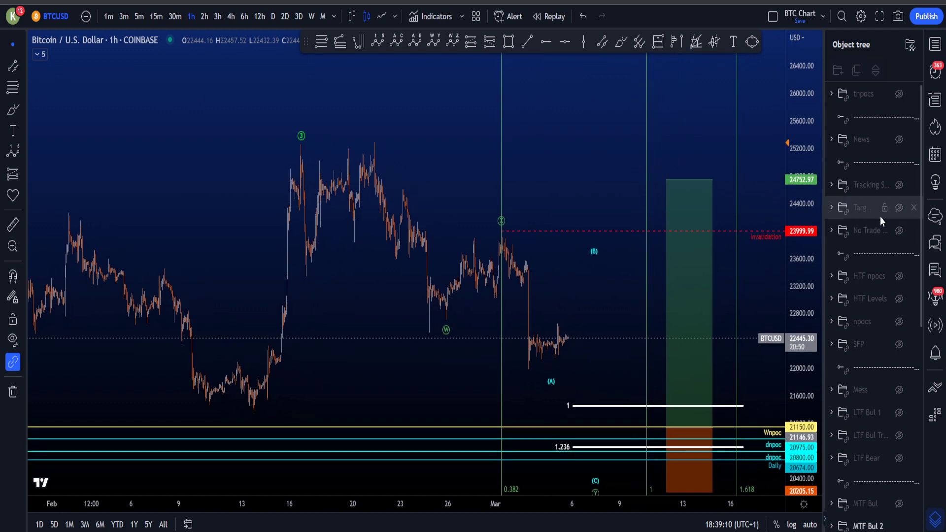
{"action": "left_click", "coordinate": [899, 208]}
{"action": "scroll", "coordinate": [714, 258], "scroll_direction": "up", "scroll_amount": 3}
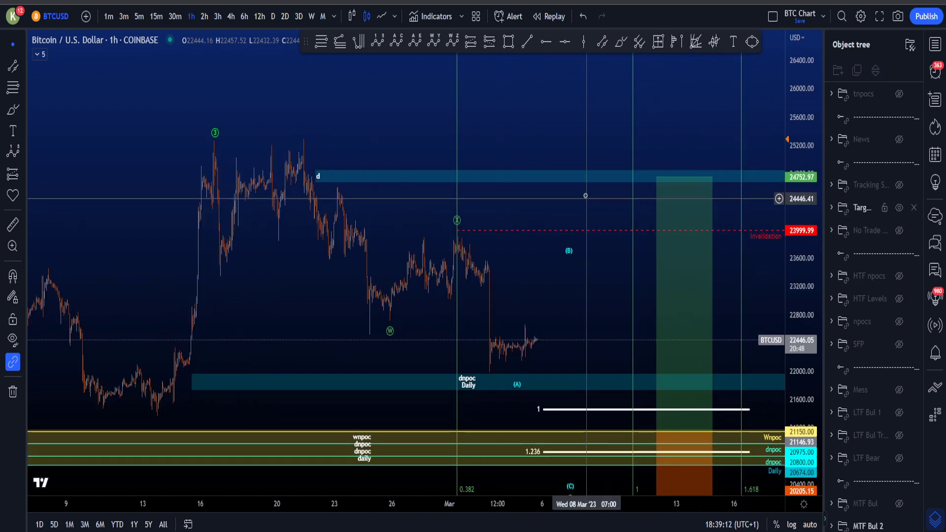
Brush the corrective path from the circled 3 high down to the target area below the 1.236 level, undoing the strokes.
{"action": "left_click", "coordinate": [621, 41]}
{"action": "mouse_move", "coordinate": [170, 143]}
{"action": "left_mouse_down"}
{"action": "mouse_move", "coordinate": [181, 252]}
{"action": "mouse_move", "coordinate": [370, 326]}
{"action": "mouse_move", "coordinate": [377, 348]}
{"action": "mouse_move", "coordinate": [400, 252]}
{"action": "mouse_move", "coordinate": [452, 231]}
{"action": "mouse_move", "coordinate": [564, 288]}
{"action": "mouse_move", "coordinate": [665, 434]}
{"action": "mouse_move", "coordinate": [668, 456]}
{"action": "left_mouse_up"}
{"action": "key", "text": "ctrl+z"}
{"action": "key", "text": "ctrl+z"}
{"action": "key", "text": "ctrl+z"}
Circle the (C) and circled 4 target labels below the yellow zone with the Brush, undoing the mark.
{"action": "left_click_drag", "start_coordinate": [805, 351], "coordinate": [807, 377]}
{"action": "left_click_drag", "start_coordinate": [567, 460], "coordinate": [578, 458]}
{"action": "key", "text": "ctrl+z"}
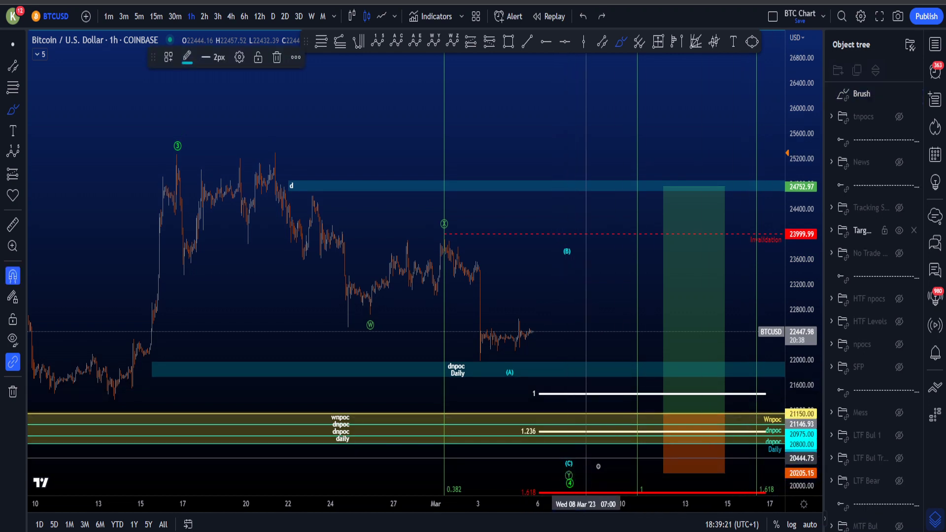
Brush an A-B-C path from the early March high into the yellow zone and mark the circled X label, undoing both.
{"action": "left_click_drag", "start_coordinate": [468, 257], "coordinate": [483, 285]}
{"action": "left_click_drag", "start_coordinate": [521, 350], "coordinate": [612, 444]}
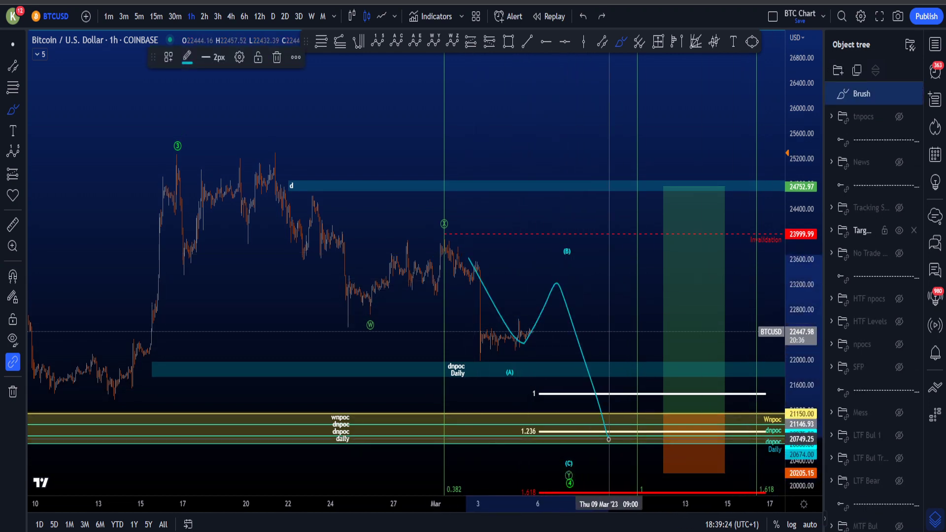
{"action": "key", "text": "ctrl+z"}
{"action": "mouse_move", "coordinate": [446, 220]}
{"action": "left_mouse_down"}
{"action": "mouse_move", "coordinate": [438, 236]}
{"action": "mouse_move", "coordinate": [451, 219]}
{"action": "left_mouse_up"}
{"action": "key", "text": "ctrl+z"}
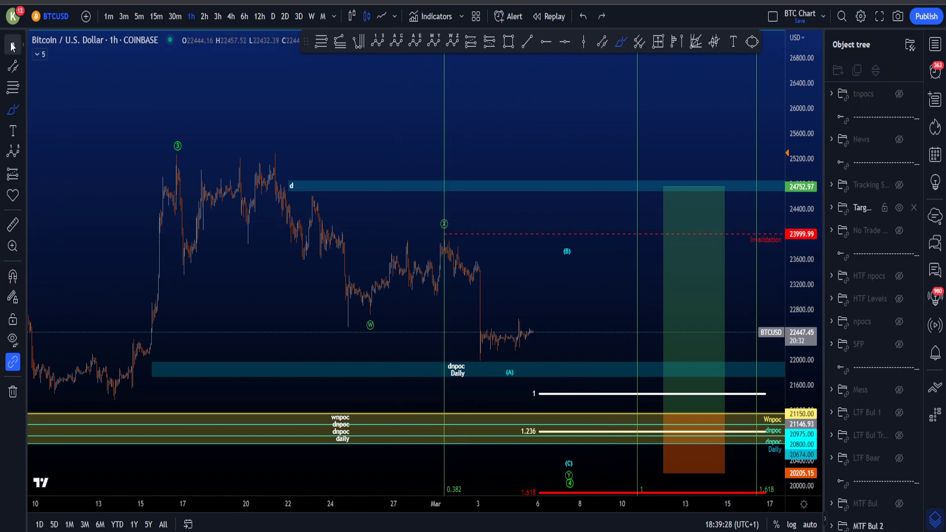
Brush a short stroke at the start of the decline below the circled X label, undoing it.
{"action": "left_click_drag", "start_coordinate": [557, 289], "coordinate": [539, 268]}
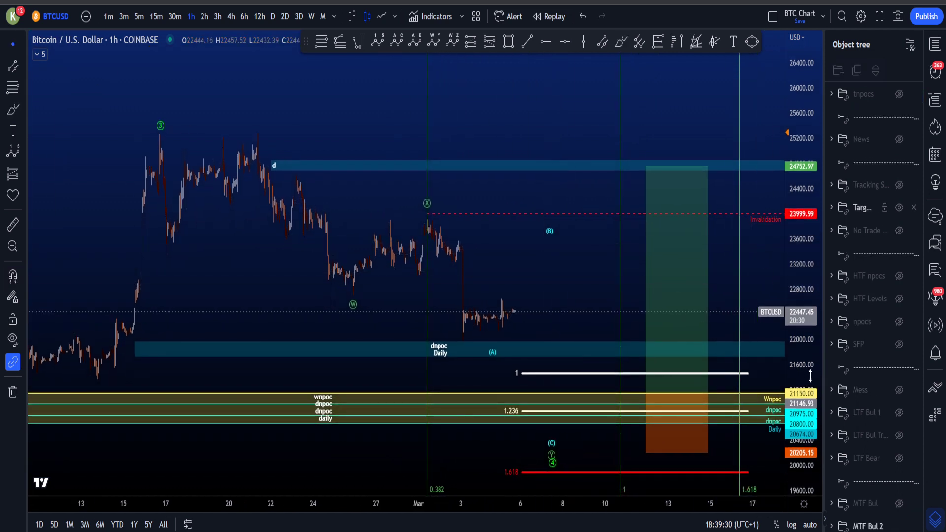
{"action": "left_click_drag", "start_coordinate": [809, 379], "coordinate": [807, 356]}
{"action": "left_click_drag", "start_coordinate": [562, 298], "coordinate": [510, 272]}
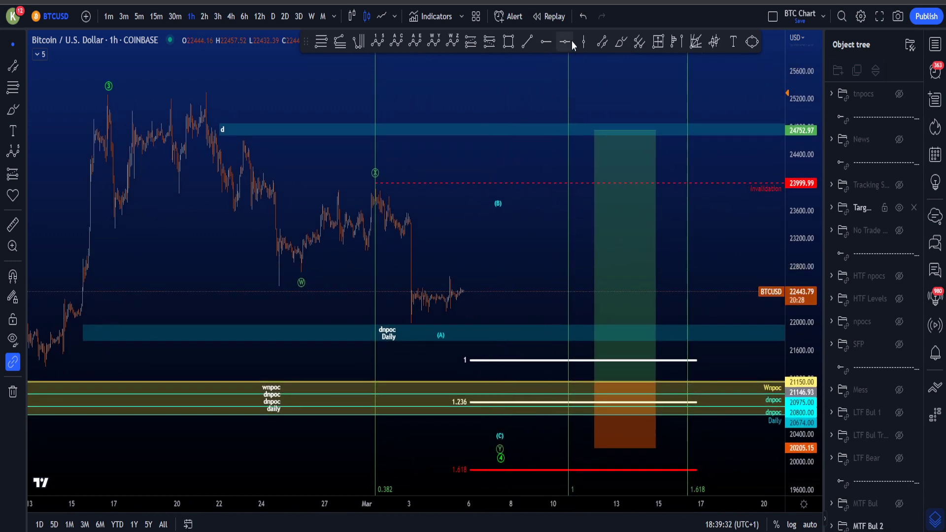
{"action": "mouse_move", "coordinate": [379, 255]}
{"action": "left_mouse_down"}
{"action": "mouse_move", "coordinate": [409, 319]}
{"action": "mouse_move", "coordinate": [378, 193]}
{"action": "left_mouse_up"}
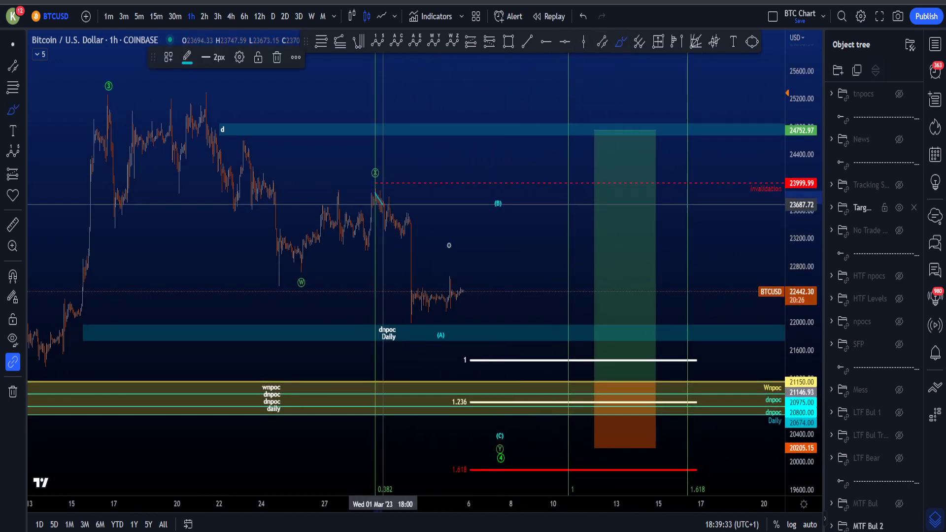
{"action": "left_click_drag", "start_coordinate": [374, 232], "coordinate": [379, 249]}
{"action": "key", "text": "ctrl+z"}
Brush successive paths from the circled X high down toward the (A) low and the 1 level, undoing each stroke.
{"action": "scroll", "coordinate": [386, 209], "scroll_direction": "up", "scroll_amount": 5}
{"action": "left_click_drag", "start_coordinate": [803, 360], "coordinate": [794, 303]}
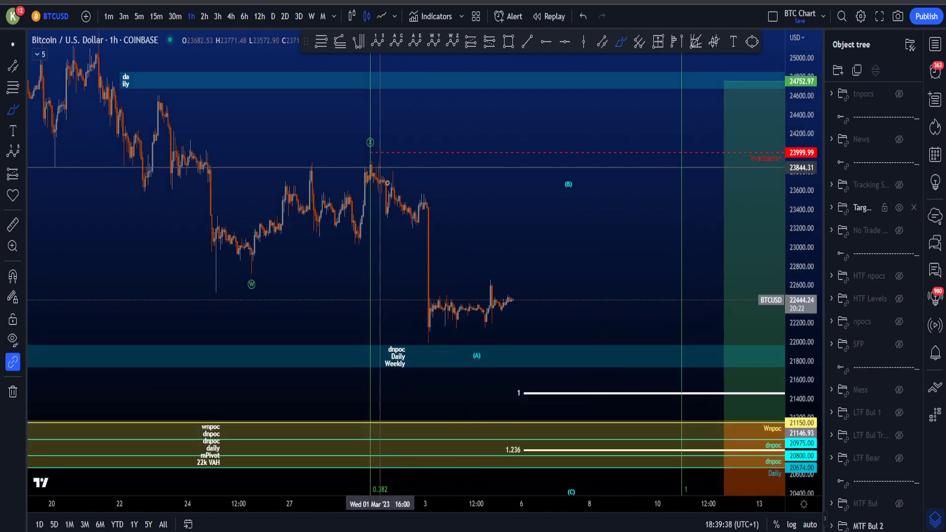
{"action": "left_click_drag", "start_coordinate": [380, 168], "coordinate": [526, 374]}
{"action": "key", "text": "ctrl+z"}
{"action": "mouse_move", "coordinate": [375, 178]}
{"action": "left_mouse_down"}
{"action": "mouse_move", "coordinate": [421, 200]}
{"action": "mouse_move", "coordinate": [435, 330]}
{"action": "mouse_move", "coordinate": [557, 403]}
{"action": "left_mouse_up"}
{"action": "key", "text": "ctrl+z"}
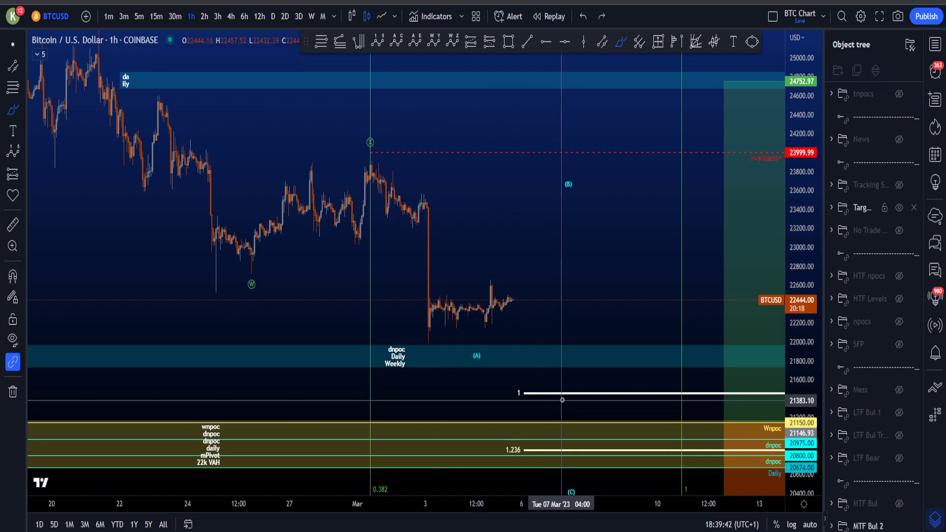
{"action": "mouse_move", "coordinate": [370, 172]}
{"action": "left_mouse_down"}
{"action": "mouse_move", "coordinate": [419, 204]}
{"action": "mouse_move", "coordinate": [433, 339]}
{"action": "left_mouse_up"}
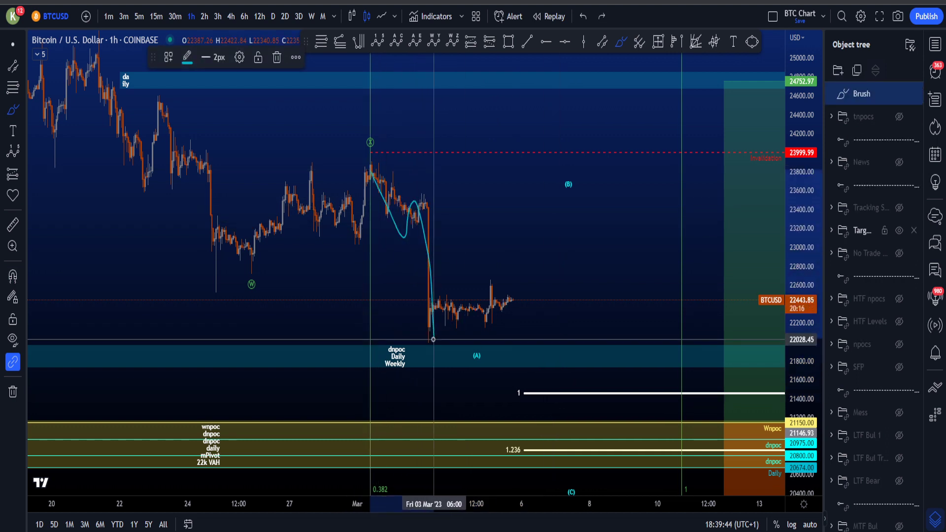
{"action": "key", "text": "ctrl+z"}
Brush a dip into the dnpoc zone with a rally toward (B), and a decline from (B), undoing the strokes.
{"action": "mouse_move", "coordinate": [379, 172]}
{"action": "left_mouse_down"}
{"action": "mouse_move", "coordinate": [419, 199]}
{"action": "mouse_move", "coordinate": [436, 323]}
{"action": "mouse_move", "coordinate": [422, 293]}
{"action": "mouse_move", "coordinate": [435, 325]}
{"action": "mouse_move", "coordinate": [507, 302]}
{"action": "mouse_move", "coordinate": [523, 359]}
{"action": "mouse_move", "coordinate": [551, 230]}
{"action": "left_mouse_up"}
{"action": "key", "text": "ctrl+z"}
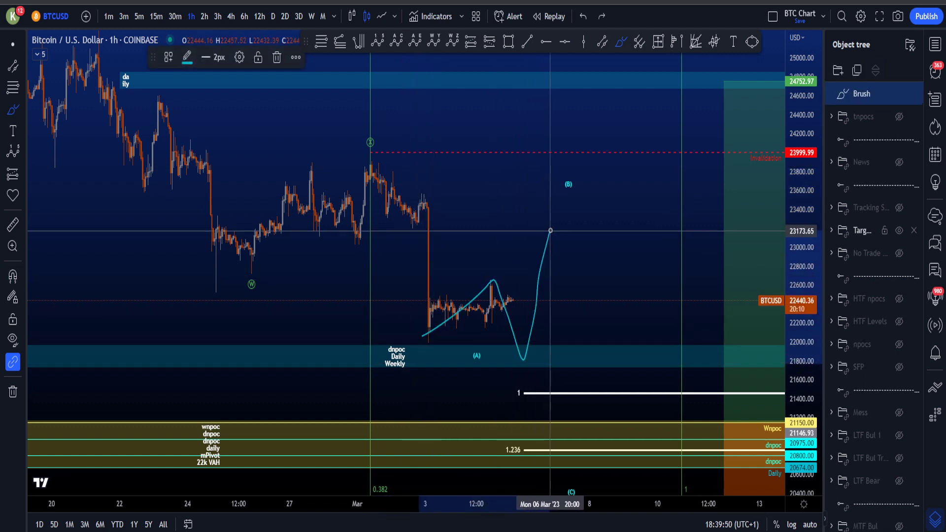
{"action": "key", "text": "ctrl+z"}
{"action": "mouse_move", "coordinate": [562, 197]}
{"action": "left_mouse_down"}
{"action": "mouse_move", "coordinate": [623, 327]}
{"action": "mouse_move", "coordinate": [616, 346]}
{"action": "left_mouse_up"}
{"action": "key", "text": "ctrl+z"}
{"action": "key", "text": "ctrl+z"}
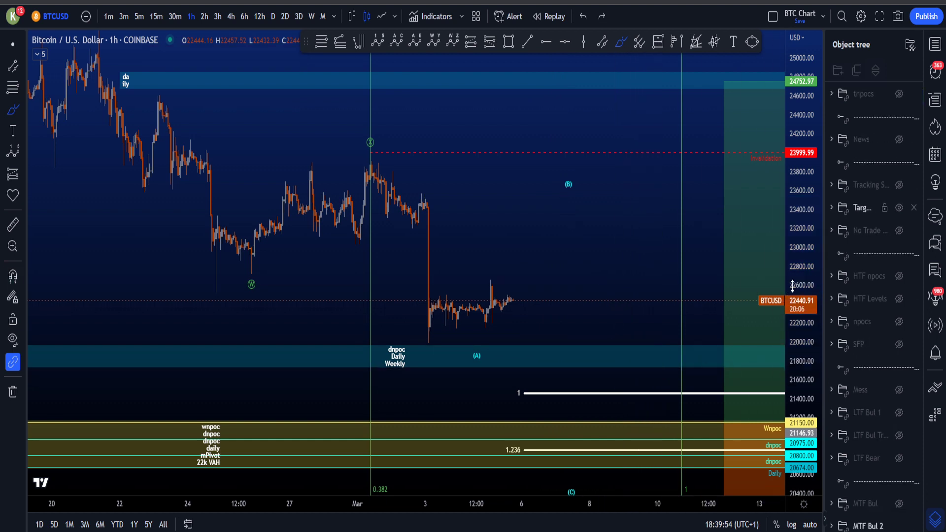
Rescale the price axis and circle the (C), circled Y and circled 4 labels above the red 1.618 level, undoing the mark.
{"action": "left_click_drag", "start_coordinate": [793, 286], "coordinate": [791, 386]}
{"action": "left_click_drag", "start_coordinate": [586, 422], "coordinate": [579, 418]}
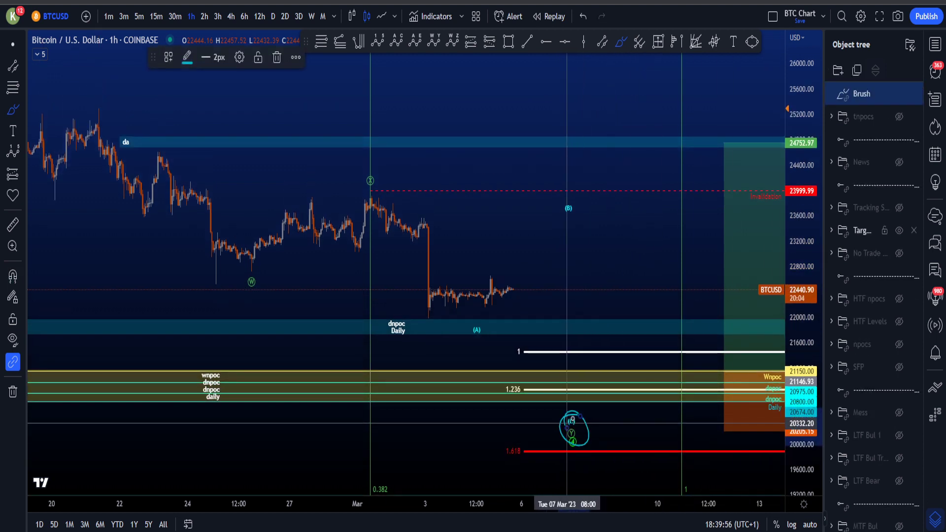
{"action": "key", "text": "ctrl+z"}
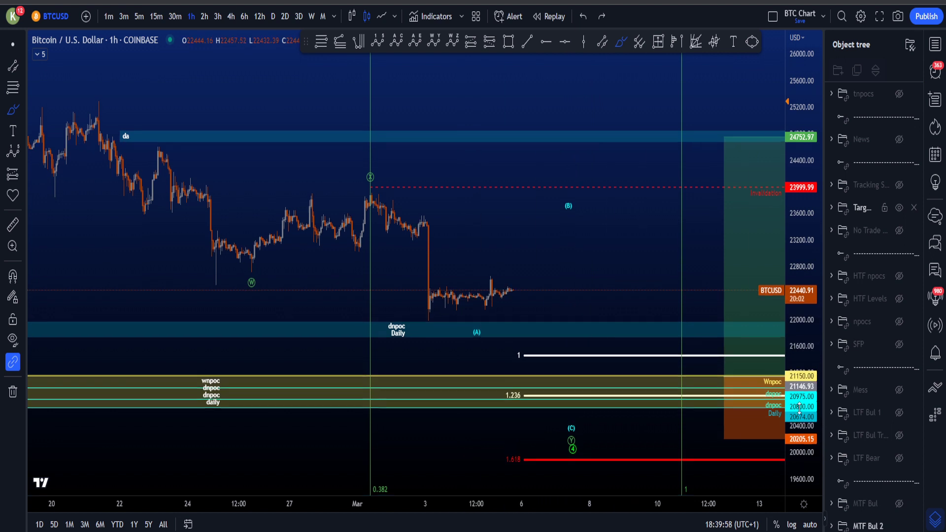
Brush lines along the upper and lower edges of the sideways range after the 3 March drop, undoing both.
{"action": "scroll", "coordinate": [696, 319], "scroll_direction": "up", "scroll_amount": 3}
{"action": "left_click_drag", "start_coordinate": [406, 298], "coordinate": [597, 309]}
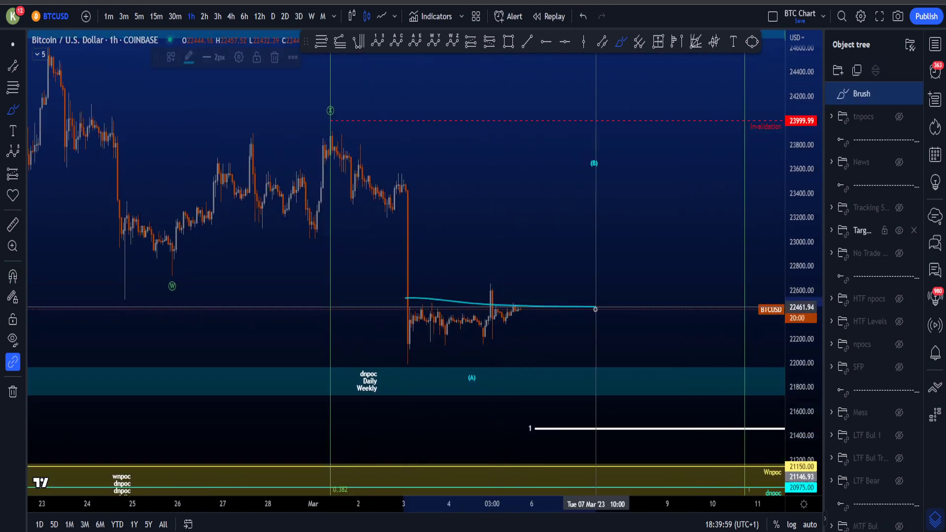
{"action": "left_click_drag", "start_coordinate": [397, 354], "coordinate": [560, 349]}
{"action": "key", "text": "ctrl+z"}
{"action": "key", "text": "ctrl+z"}
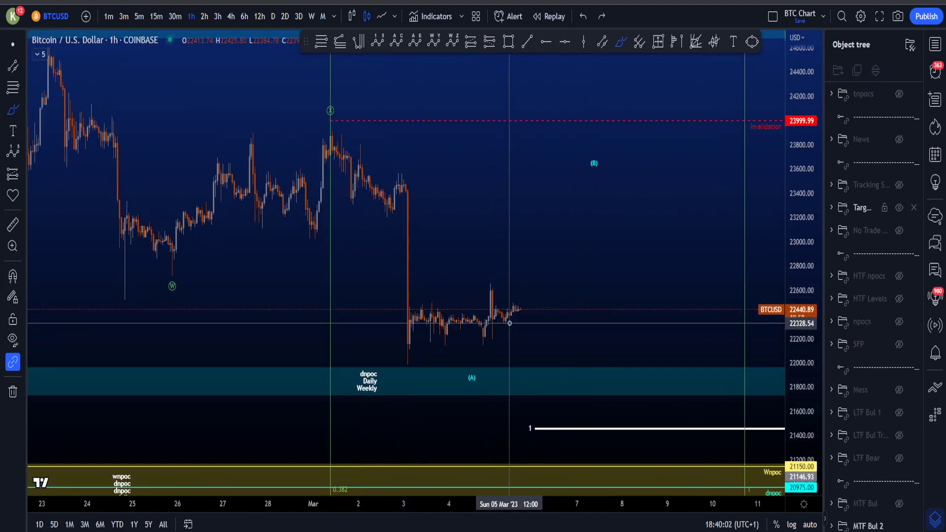
Brush the projected path from the circled X high down toward the 1 level, undoing the strokes.
{"action": "mouse_move", "coordinate": [338, 143]}
{"action": "left_mouse_down"}
{"action": "mouse_move", "coordinate": [395, 179]}
{"action": "mouse_move", "coordinate": [420, 340]}
{"action": "mouse_move", "coordinate": [526, 286]}
{"action": "mouse_move", "coordinate": [573, 398]}
{"action": "left_mouse_up"}
{"action": "key", "text": "ctrl+z"}
{"action": "key", "text": "ctrl+z"}
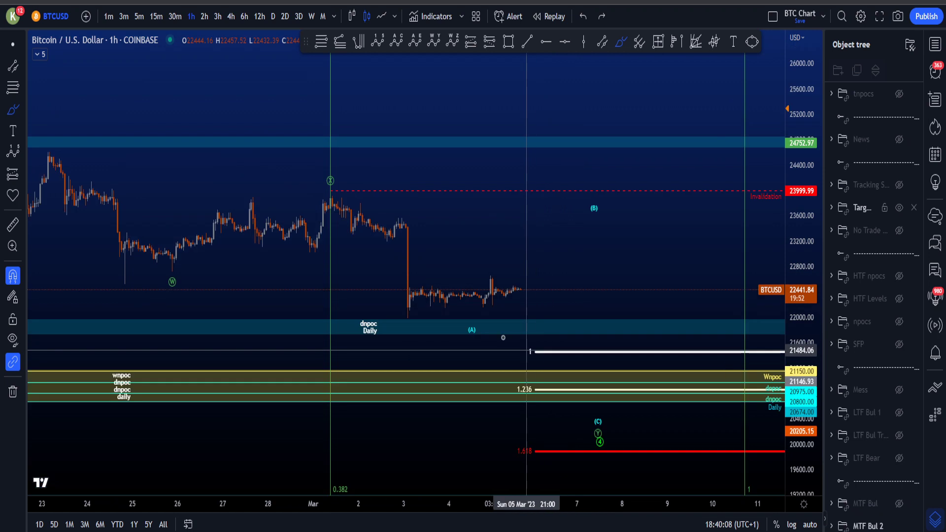
Rescale the price axis and circle the small rebound just before the 3 March drop, undoing the mark.
{"action": "left_click_drag", "start_coordinate": [809, 448], "coordinate": [802, 377]}
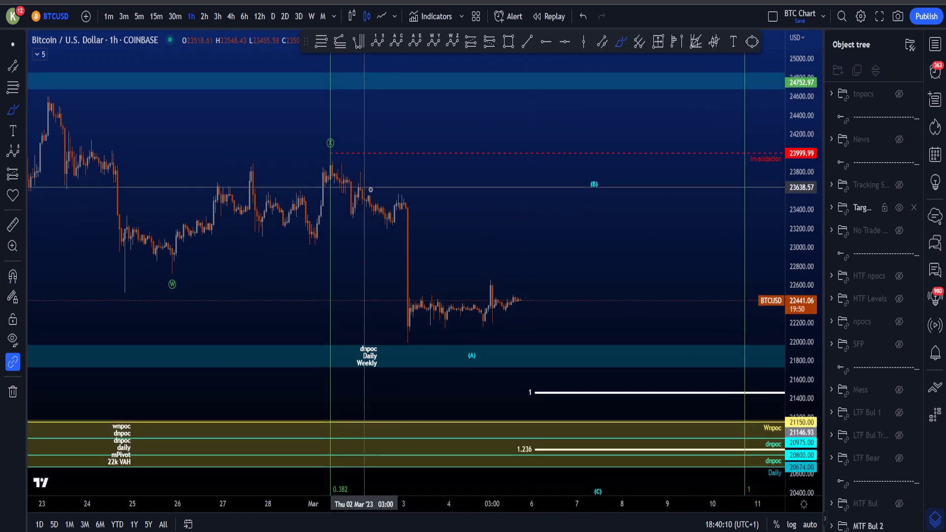
{"action": "left_click_drag", "start_coordinate": [389, 225], "coordinate": [410, 201]}
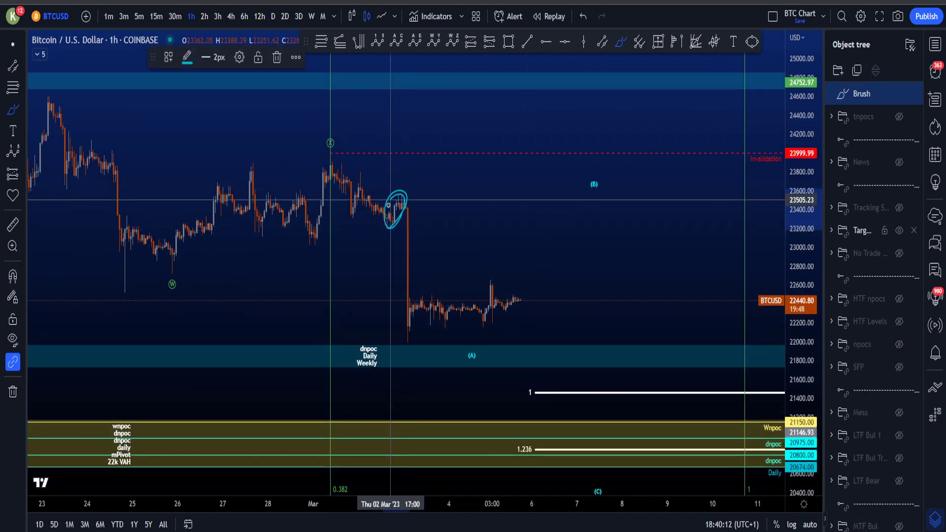
{"action": "key", "text": "ctrl+z"}
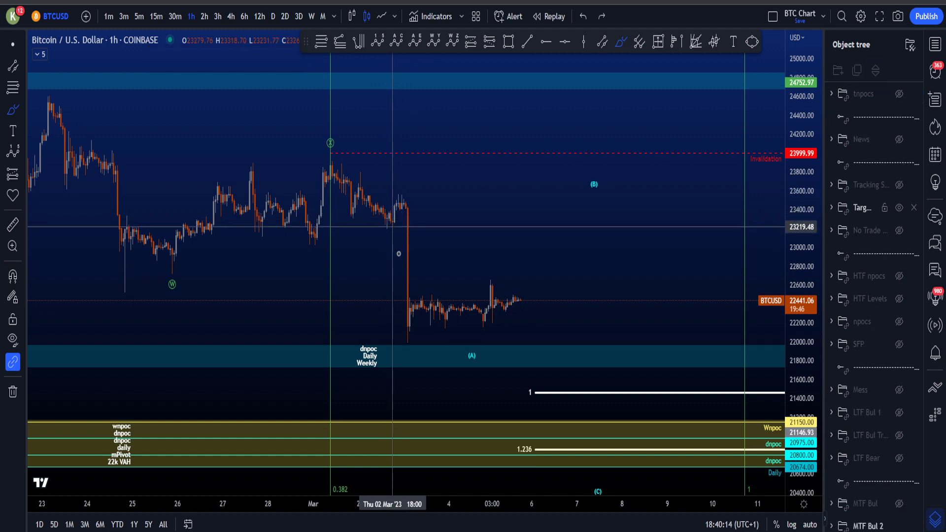
Circle the sideways price action that follows the 3 March drop with the Brush, undoing the mark.
{"action": "mouse_move", "coordinate": [413, 316]}
{"action": "left_mouse_down"}
{"action": "mouse_move", "coordinate": [408, 299]}
{"action": "mouse_move", "coordinate": [582, 287]}
{"action": "mouse_move", "coordinate": [414, 311]}
{"action": "left_mouse_up"}
{"action": "key", "text": "ctrl+z"}
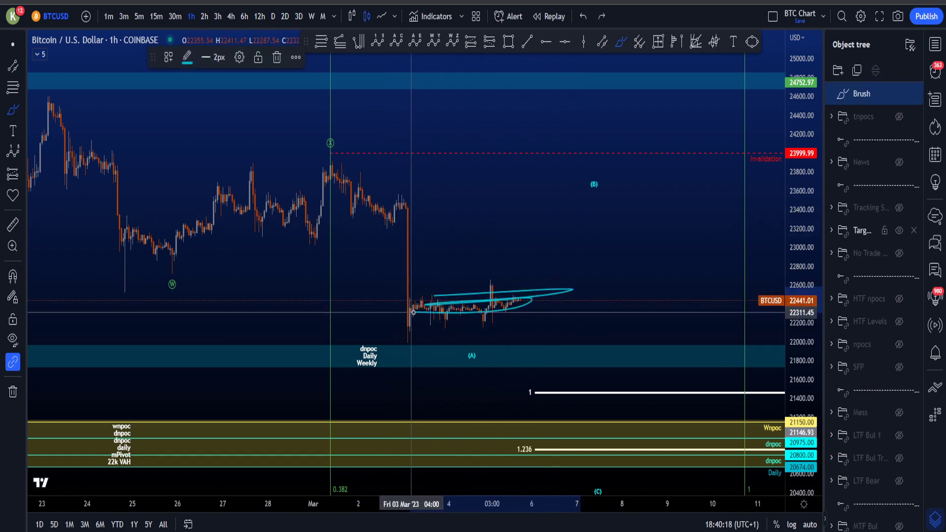
{"action": "key", "text": "ctrl+z"}
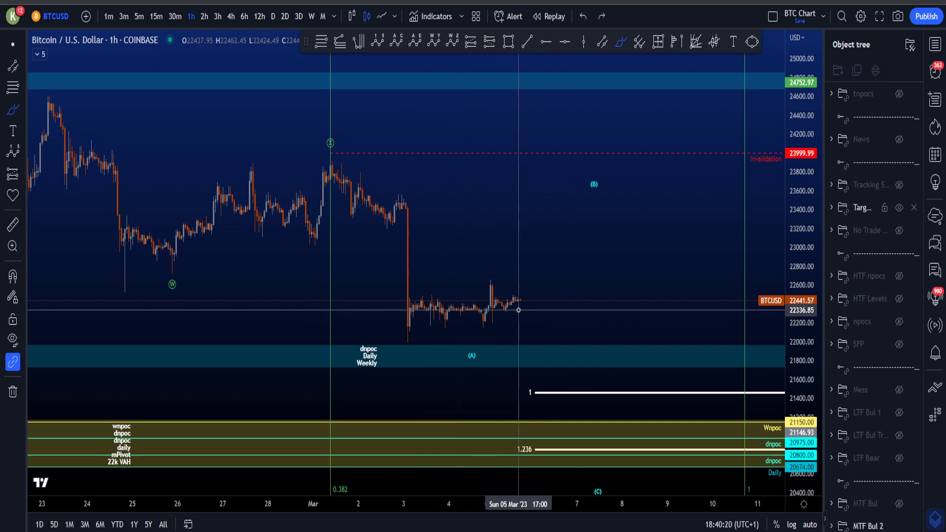
Brush a projected decline from the circled X high to below the 1 target line, undoing the stroke and leaving the Brush.
{"action": "mouse_move", "coordinate": [330, 167]}
{"action": "left_mouse_down"}
{"action": "mouse_move", "coordinate": [522, 271]}
{"action": "mouse_move", "coordinate": [564, 397]}
{"action": "left_mouse_up"}
{"action": "key", "text": "ctrl+z"}
{"action": "key", "text": "Escape"}
Examine the wider 1-hour chart from the circled 3 high to the 1.618 price target and 1.618 time line.
{"action": "left_click_drag", "start_coordinate": [637, 266], "coordinate": [490, 255]}
{"action": "scroll", "coordinate": [490, 255], "scroll_direction": "down", "scroll_amount": 2}
{"action": "left_click_drag", "start_coordinate": [801, 270], "coordinate": [801, 298]}
{"action": "left_click_drag", "start_coordinate": [496, 241], "coordinate": [524, 230]}
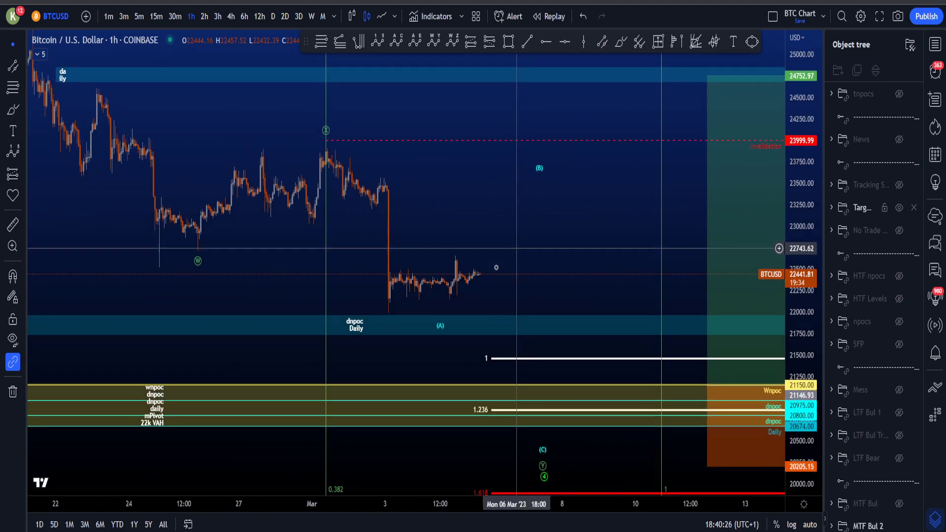
{"action": "left_click_drag", "start_coordinate": [578, 251], "coordinate": [541, 261]}
{"action": "left_click_drag", "start_coordinate": [800, 220], "coordinate": [800, 288]}
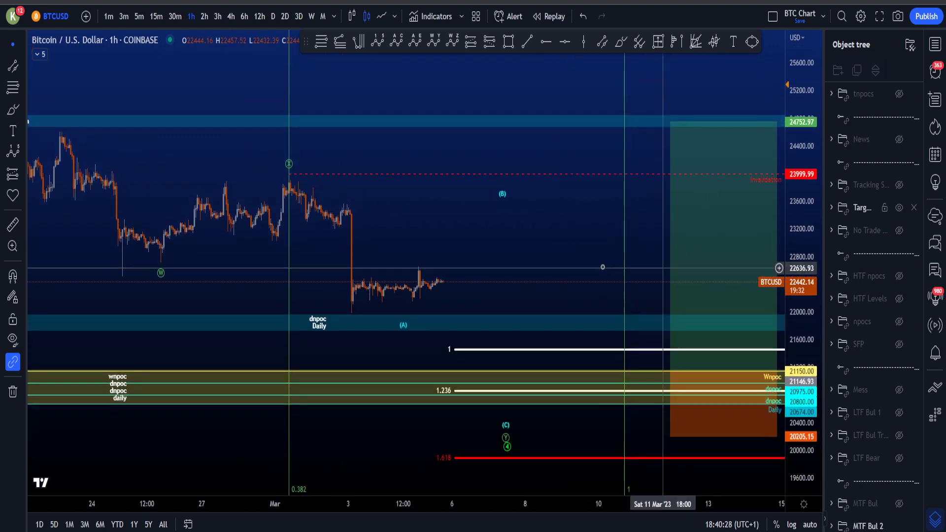
{"action": "scroll", "coordinate": [599, 266], "scroll_direction": "down", "scroll_amount": 4}
{"action": "left_click_drag", "start_coordinate": [800, 223], "coordinate": [799, 301]}
{"action": "left_click_drag", "start_coordinate": [571, 248], "coordinate": [553, 234]}
{"action": "scroll", "coordinate": [534, 255], "scroll_direction": "down", "scroll_amount": 3}
{"action": "left_click_drag", "start_coordinate": [792, 241], "coordinate": [792, 281]}
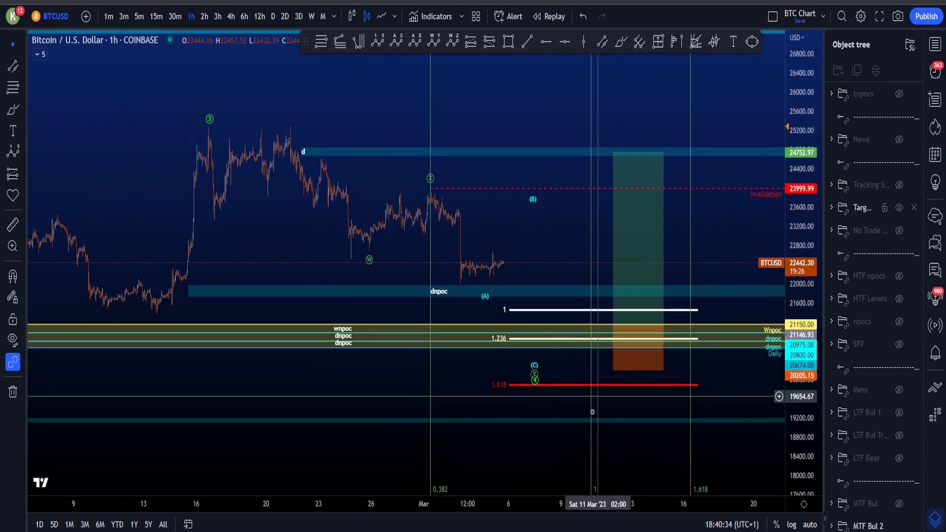
{"action": "left_click_drag", "start_coordinate": [629, 450], "coordinate": [636, 465]}
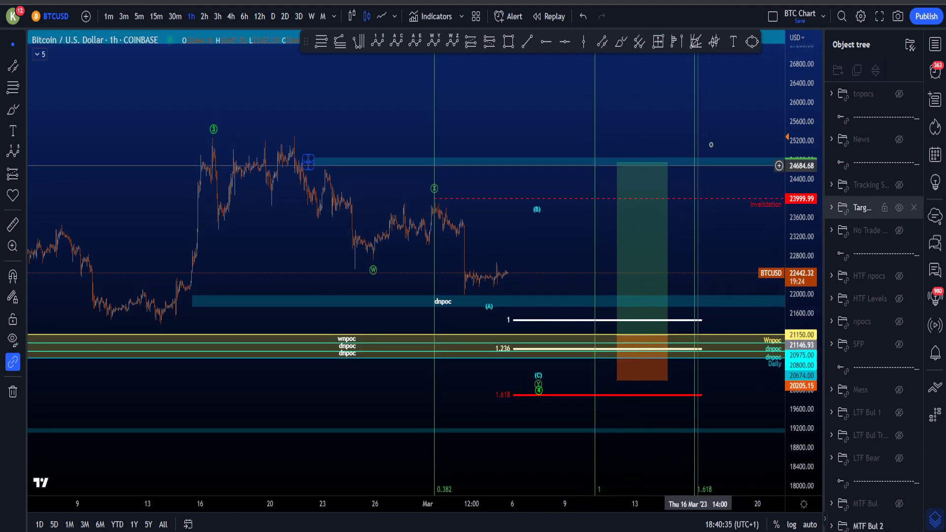
Circle the circled X high and the 0.382 time line beneath it with the Brush, undoing both marks.
{"action": "left_click", "coordinate": [620, 43]}
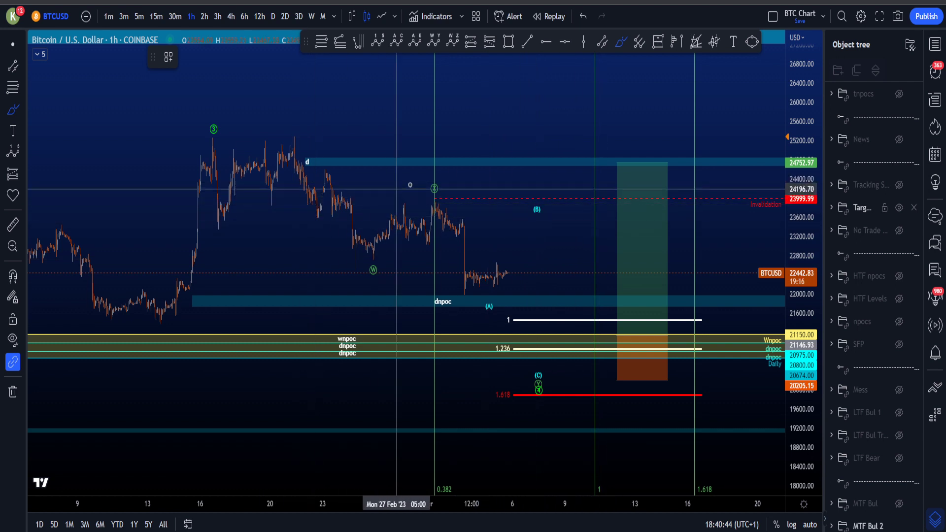
{"action": "left_click_drag", "start_coordinate": [447, 187], "coordinate": [427, 208]}
{"action": "key", "text": "ctrl+z"}
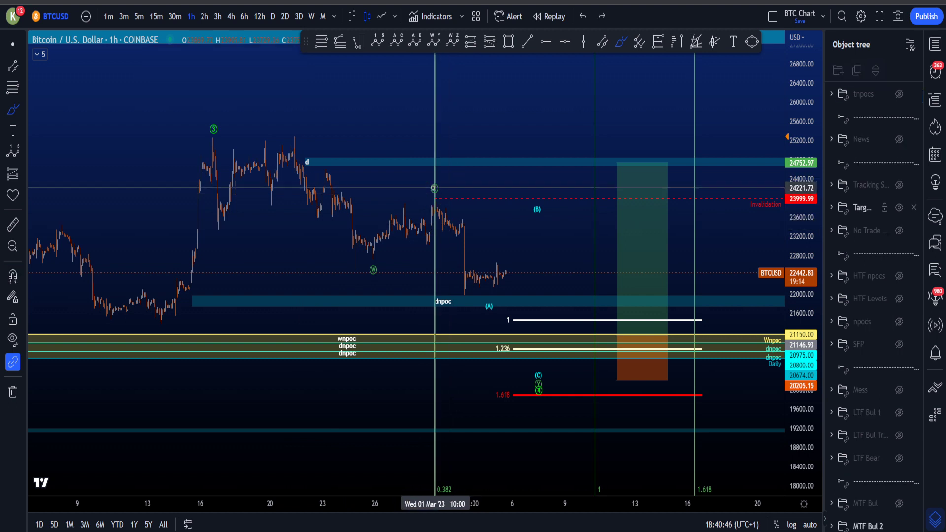
{"action": "mouse_move", "coordinate": [430, 445]}
{"action": "left_mouse_down"}
{"action": "mouse_move", "coordinate": [451, 409]}
{"action": "mouse_move", "coordinate": [431, 436]}
{"action": "mouse_move", "coordinate": [434, 493]}
{"action": "left_mouse_up"}
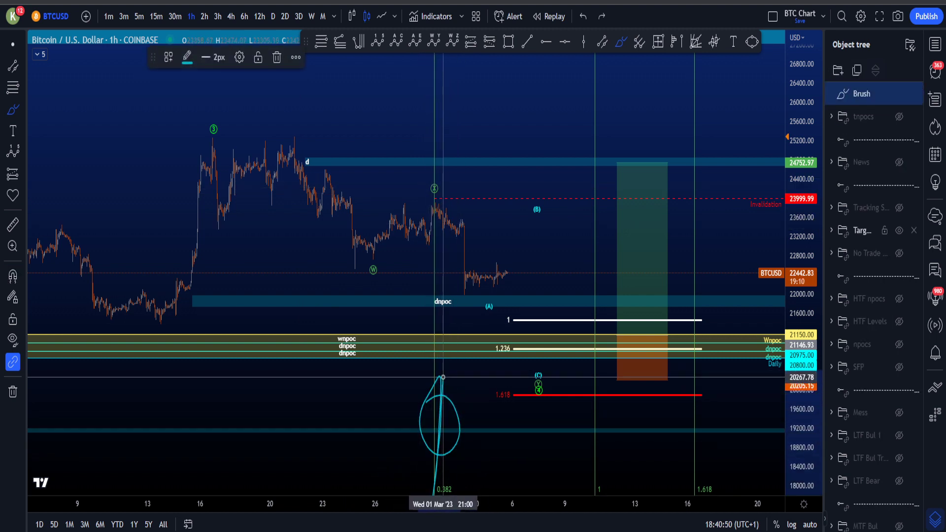
{"action": "key", "text": "ctrl+z"}
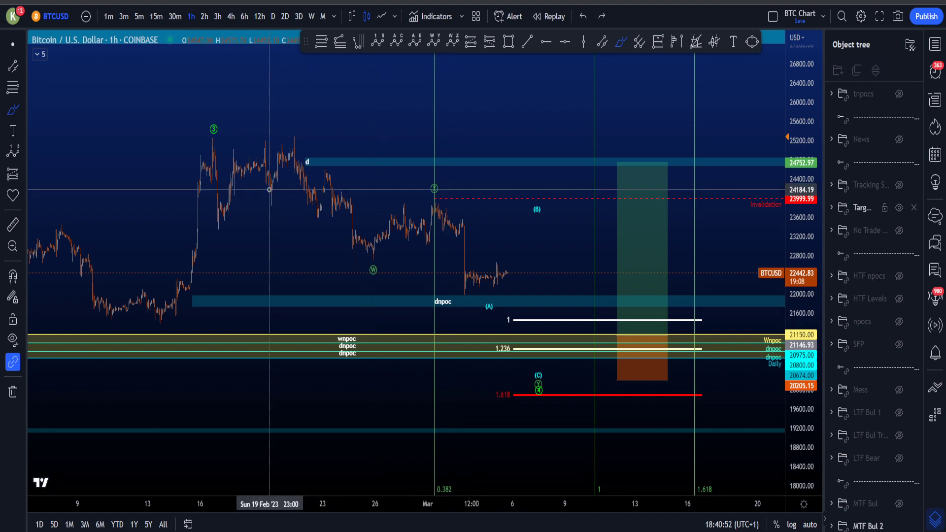
Brush the decline from the circled 3 high to the circled W low, looping both ends, and undo the stroke.
{"action": "left_click", "coordinate": [207, 133]}
{"action": "mouse_move", "coordinate": [207, 133]}
{"action": "left_mouse_down"}
{"action": "mouse_move", "coordinate": [338, 253]}
{"action": "mouse_move", "coordinate": [372, 257]}
{"action": "left_mouse_up"}
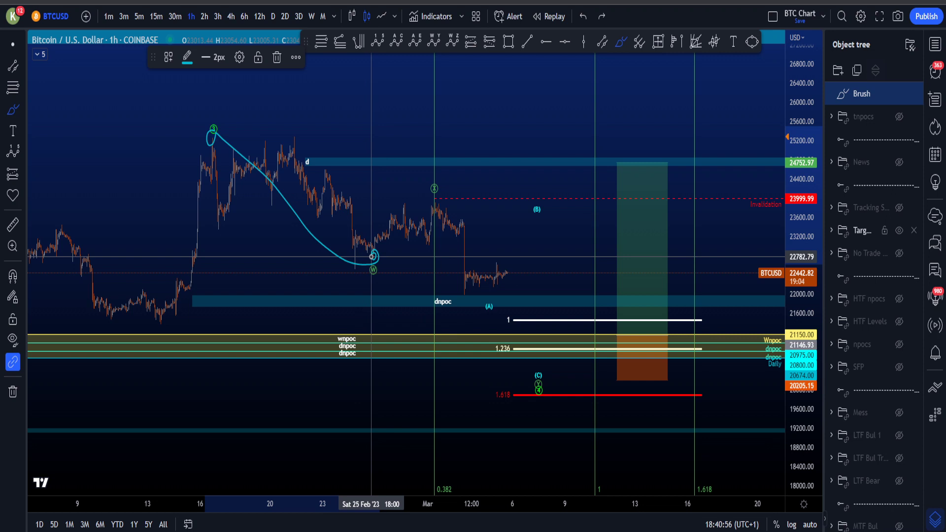
{"action": "key", "text": "ctrl+z"}
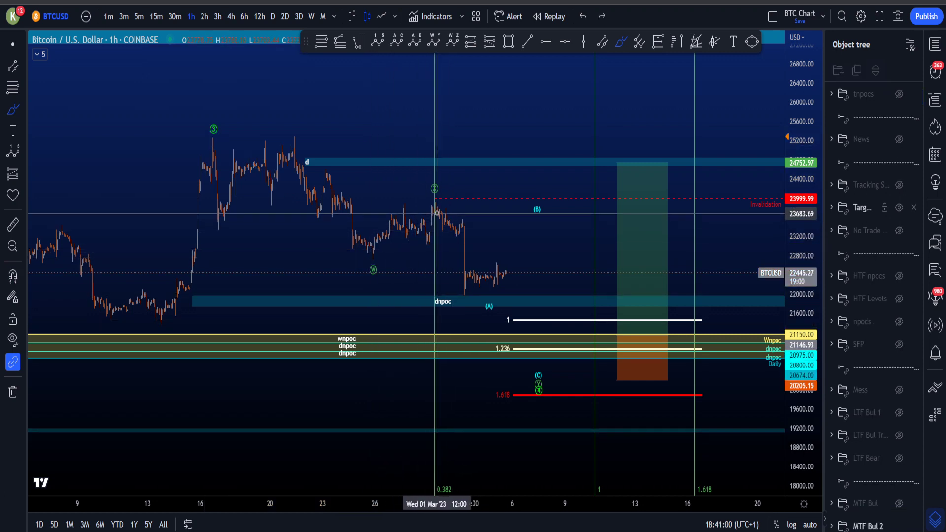
Circle the circled X high twice and the lower area between the 1 and 1.618 time lines, undoing each mark.
{"action": "left_click_drag", "start_coordinate": [436, 197], "coordinate": [432, 199]}
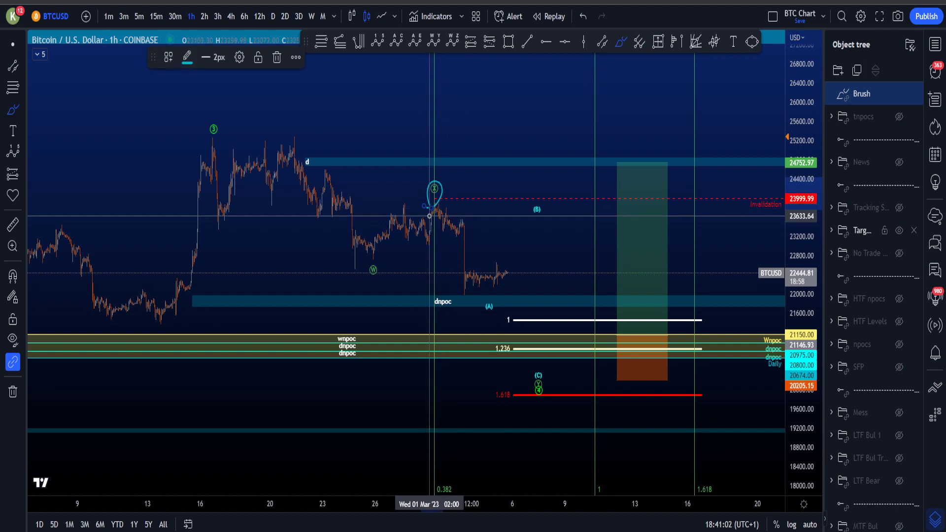
{"action": "key", "text": "ctrl+z"}
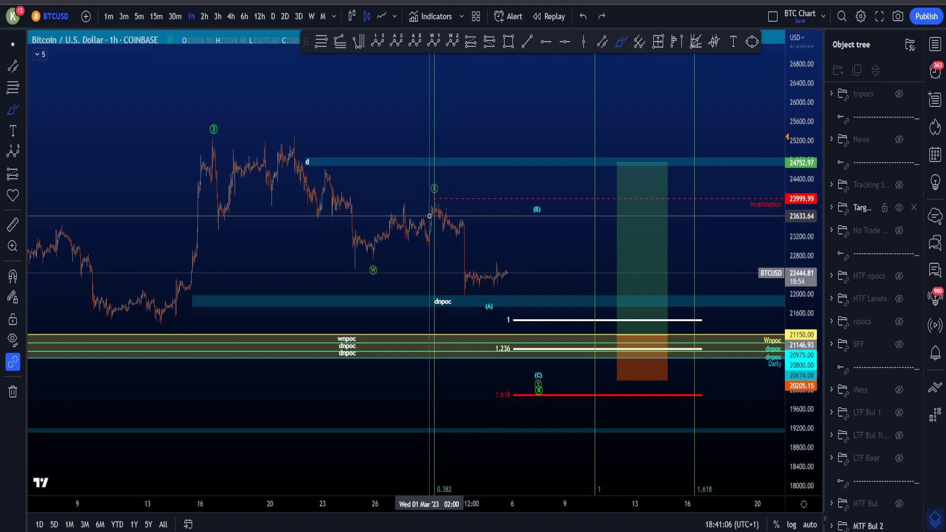
{"action": "left_click_drag", "start_coordinate": [428, 205], "coordinate": [430, 203]}
{"action": "key", "text": "ctrl+z"}
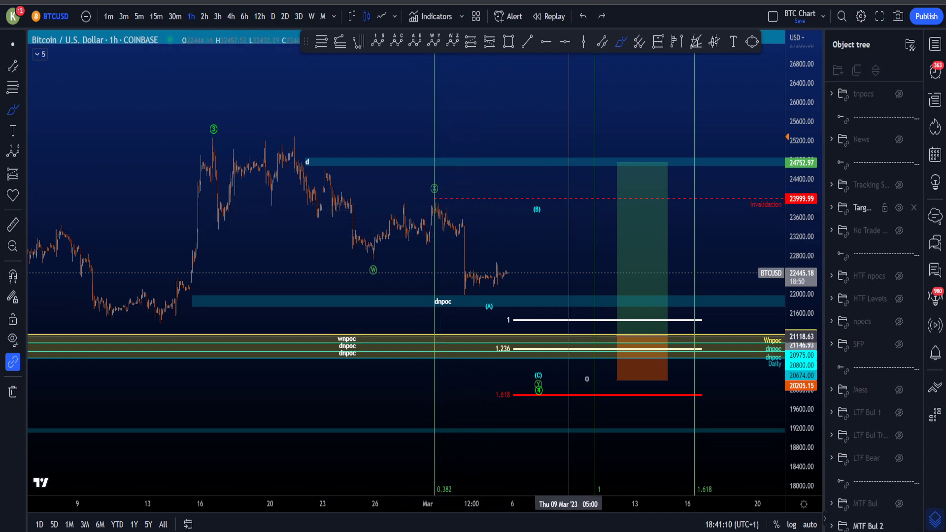
{"action": "mouse_move", "coordinate": [717, 421]}
{"action": "left_mouse_down"}
{"action": "mouse_move", "coordinate": [727, 451]}
{"action": "mouse_move", "coordinate": [577, 428]}
{"action": "left_mouse_up"}
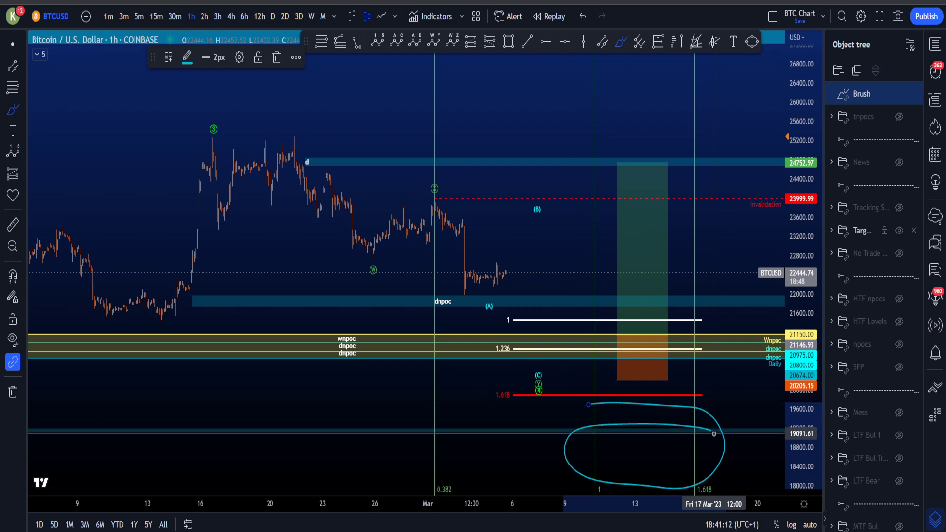
{"action": "key", "text": "ctrl+z"}
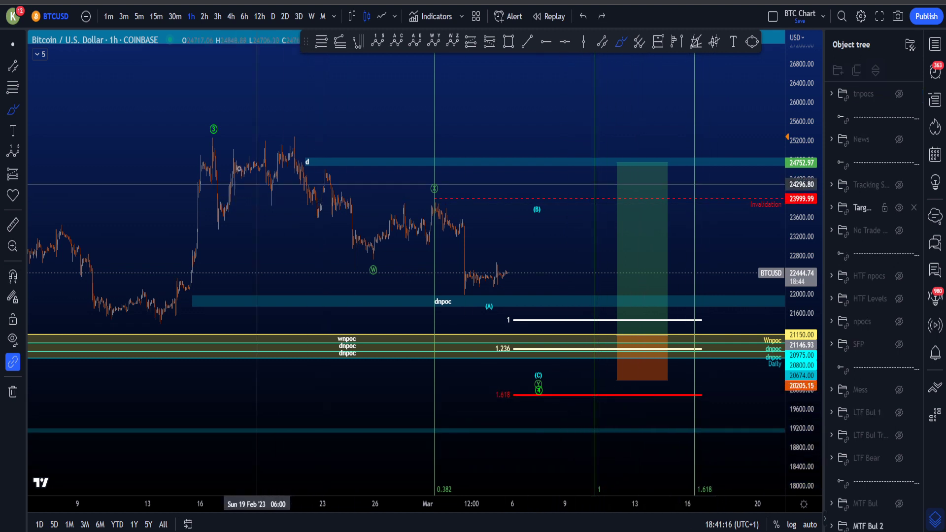
Brush declines from circled 3 to circled W and from circled X to the 1 target, mark the 1 time line, and undo everything.
{"action": "left_click_drag", "start_coordinate": [214, 144], "coordinate": [379, 259]}
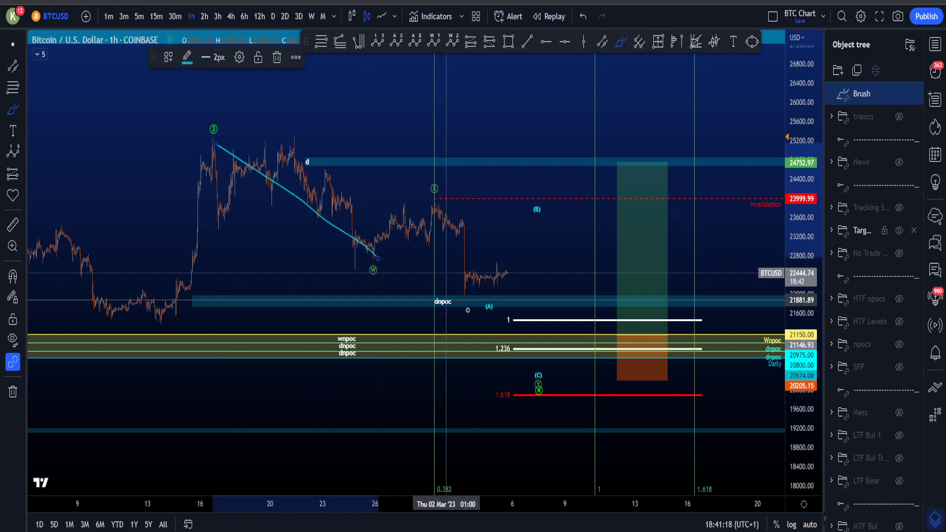
{"action": "left_click_drag", "start_coordinate": [438, 202], "coordinate": [596, 318]}
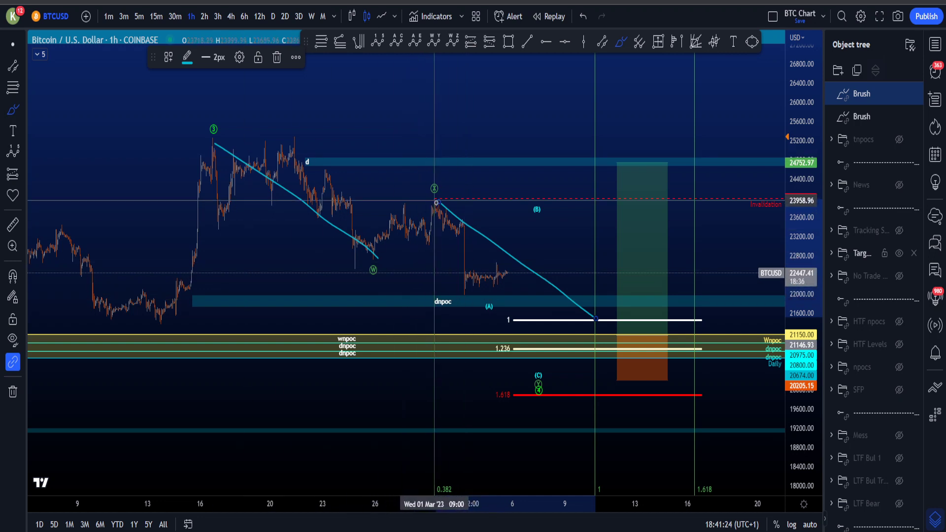
{"action": "key", "text": "ctrl+z"}
{"action": "key", "text": "ctrl+z"}
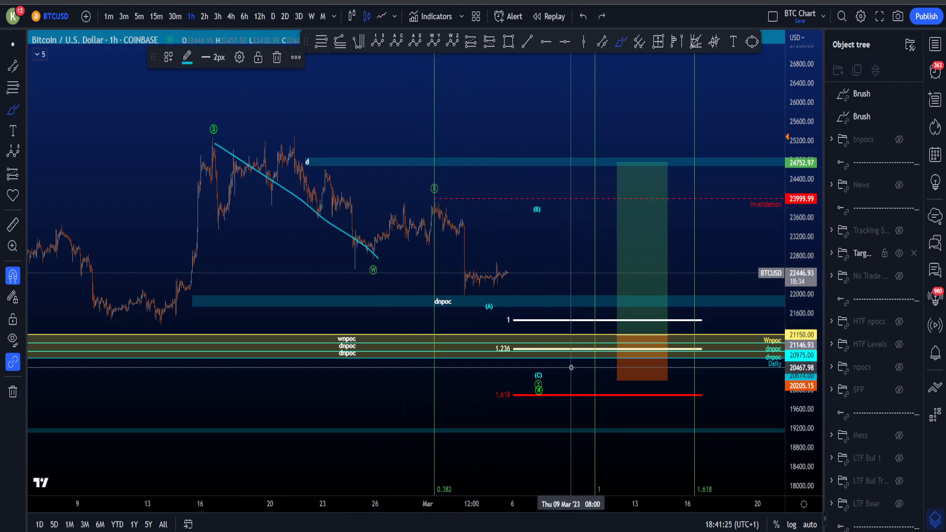
{"action": "mouse_move", "coordinate": [599, 445]}
{"action": "left_mouse_down"}
{"action": "mouse_move", "coordinate": [592, 454]}
{"action": "mouse_move", "coordinate": [606, 434]}
{"action": "left_mouse_up"}
{"action": "key", "text": "ctrl+z"}
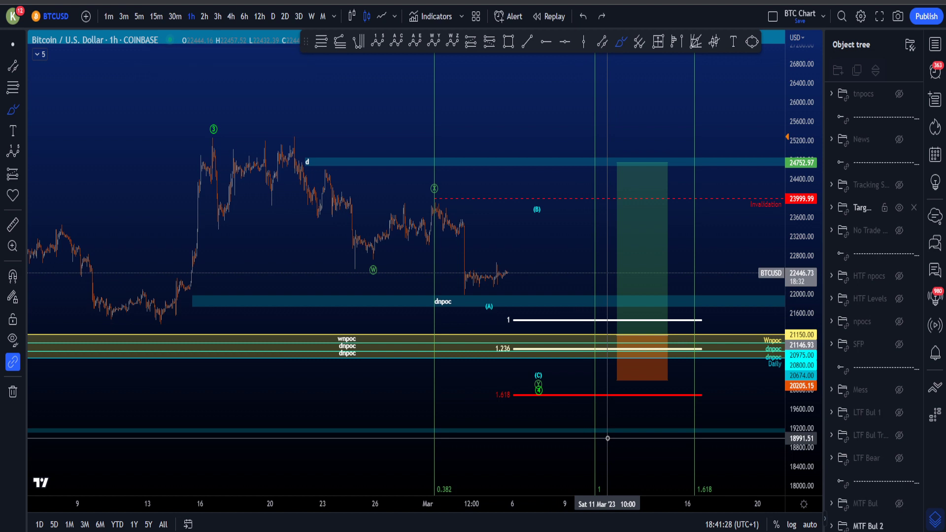
Trace the path from circled 3 through circled W to circled X twice with the Brush, undoing each stroke.
{"action": "mouse_move", "coordinate": [213, 132]}
{"action": "left_mouse_down"}
{"action": "mouse_move", "coordinate": [379, 267]}
{"action": "mouse_move", "coordinate": [440, 190]}
{"action": "left_mouse_up"}
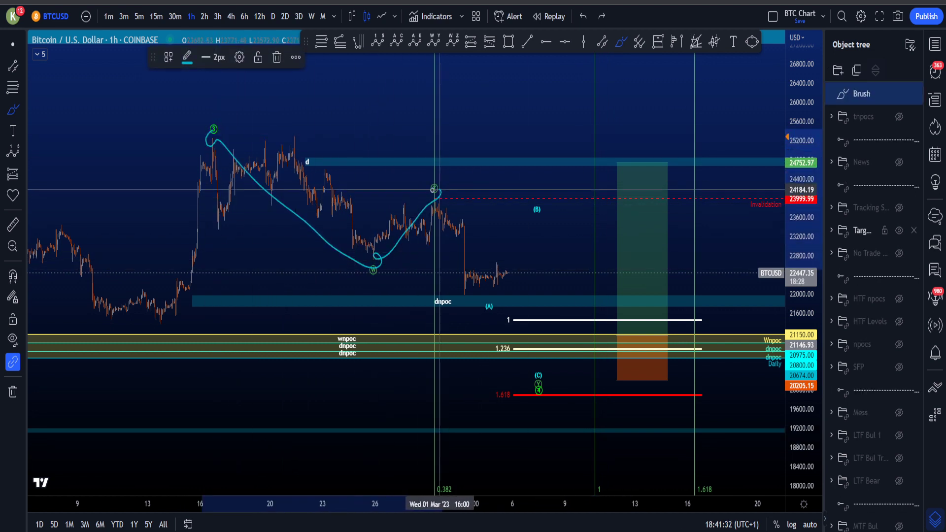
{"action": "key", "text": "ctrl+z"}
{"action": "mouse_move", "coordinate": [223, 144]}
{"action": "left_mouse_down"}
{"action": "mouse_move", "coordinate": [365, 254]}
{"action": "mouse_move", "coordinate": [435, 184]}
{"action": "left_mouse_up"}
{"action": "key", "text": "ctrl+z"}
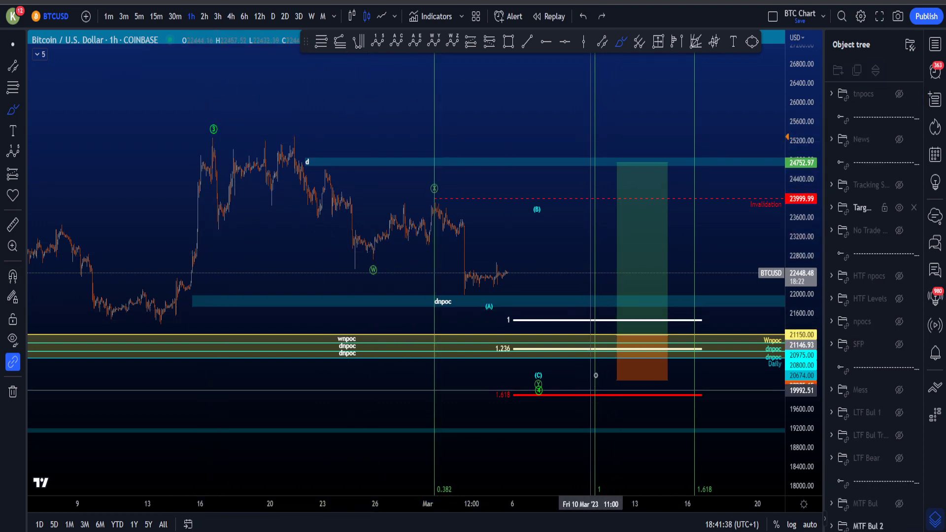
Brush marks around the 1 and 1.236 price targets near the 1 time line, undoing each mark.
{"action": "mouse_move", "coordinate": [589, 315]}
{"action": "left_mouse_down"}
{"action": "mouse_move", "coordinate": [680, 326]}
{"action": "mouse_move", "coordinate": [703, 419]}
{"action": "mouse_move", "coordinate": [595, 410]}
{"action": "mouse_move", "coordinate": [666, 311]}
{"action": "mouse_move", "coordinate": [702, 318]}
{"action": "mouse_move", "coordinate": [584, 409]}
{"action": "left_mouse_up"}
{"action": "key", "text": "ctrl+z"}
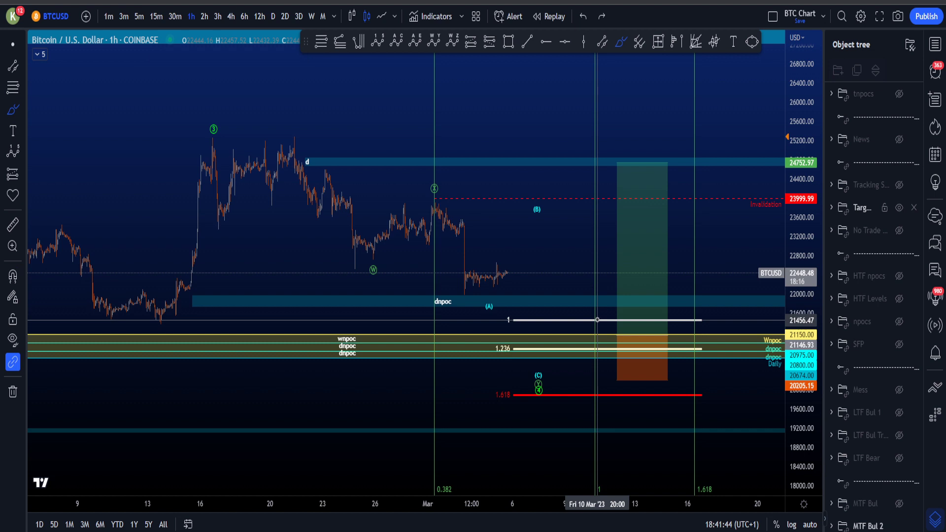
{"action": "mouse_move", "coordinate": [618, 351]}
{"action": "left_mouse_down"}
{"action": "mouse_move", "coordinate": [630, 359]}
{"action": "mouse_move", "coordinate": [644, 350]}
{"action": "left_mouse_up"}
{"action": "key", "text": "ctrl+z"}
Rescale the price axis and circle the 1 and 1.236 target labels twice with the Brush, undoing each circle.
{"action": "left_click_drag", "start_coordinate": [803, 449], "coordinate": [805, 422]}
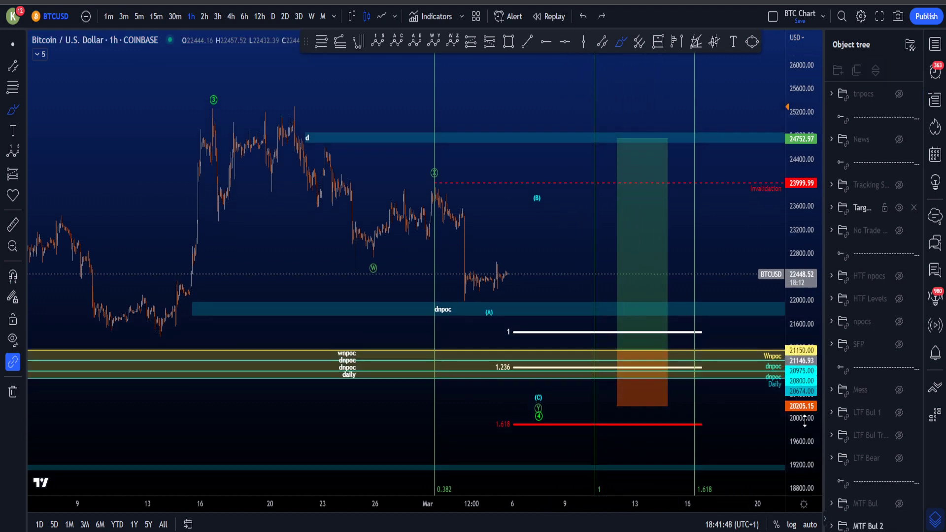
{"action": "scroll", "coordinate": [633, 386], "scroll_direction": "up", "scroll_amount": 1}
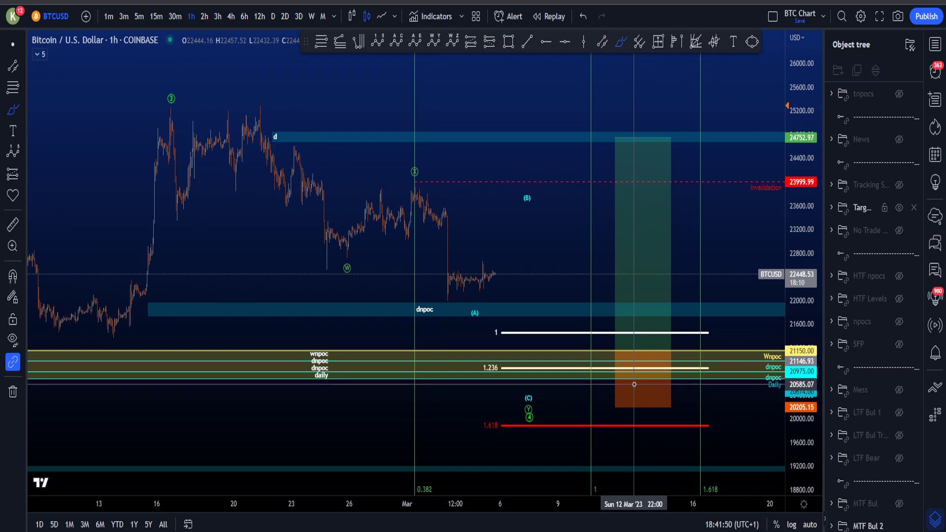
{"action": "scroll", "coordinate": [676, 383], "scroll_direction": "down", "scroll_amount": 1}
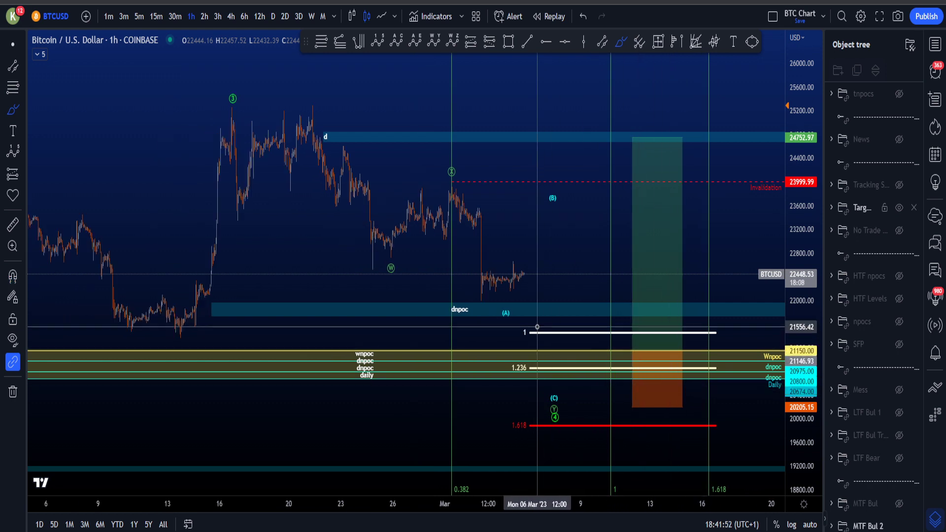
{"action": "mouse_move", "coordinate": [551, 324]}
{"action": "left_mouse_down"}
{"action": "mouse_move", "coordinate": [512, 364]}
{"action": "mouse_move", "coordinate": [546, 328]}
{"action": "left_mouse_up"}
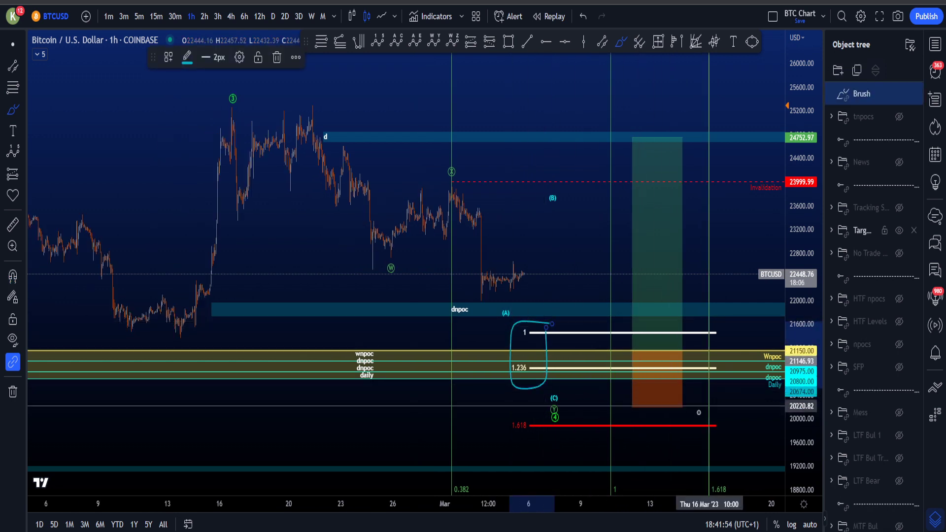
{"action": "scroll", "coordinate": [699, 412], "scroll_direction": "up", "scroll_amount": 2}
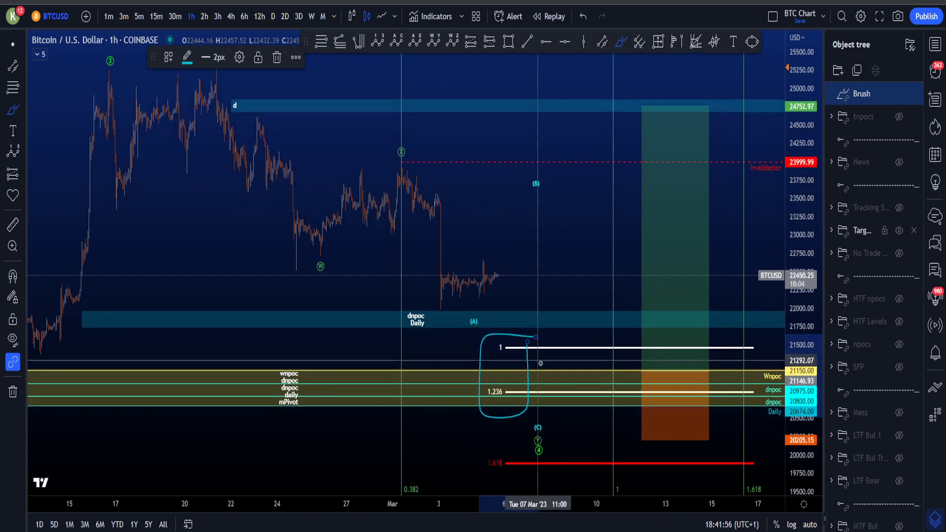
{"action": "key", "text": "ctrl+z"}
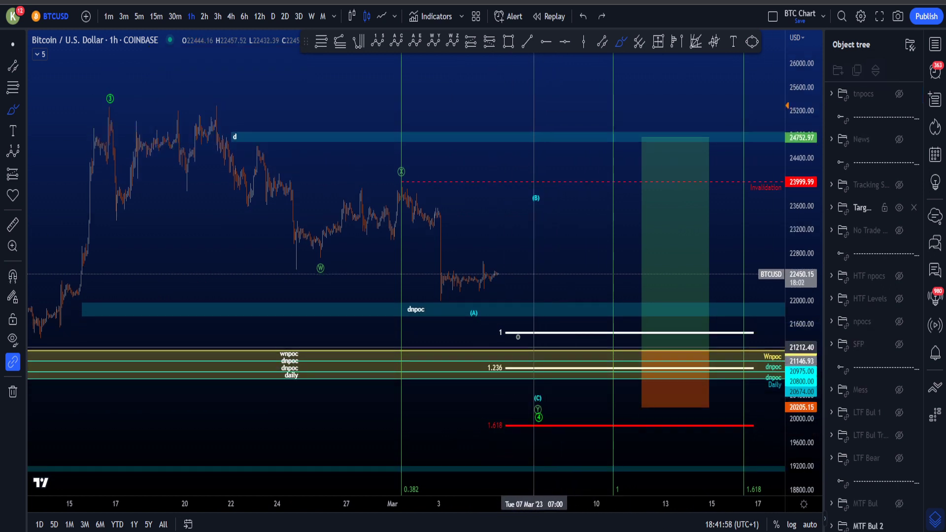
{"action": "mouse_move", "coordinate": [493, 320]}
{"action": "left_mouse_down"}
{"action": "mouse_move", "coordinate": [480, 348]}
{"action": "mouse_move", "coordinate": [523, 358]}
{"action": "mouse_move", "coordinate": [511, 320]}
{"action": "left_mouse_up"}
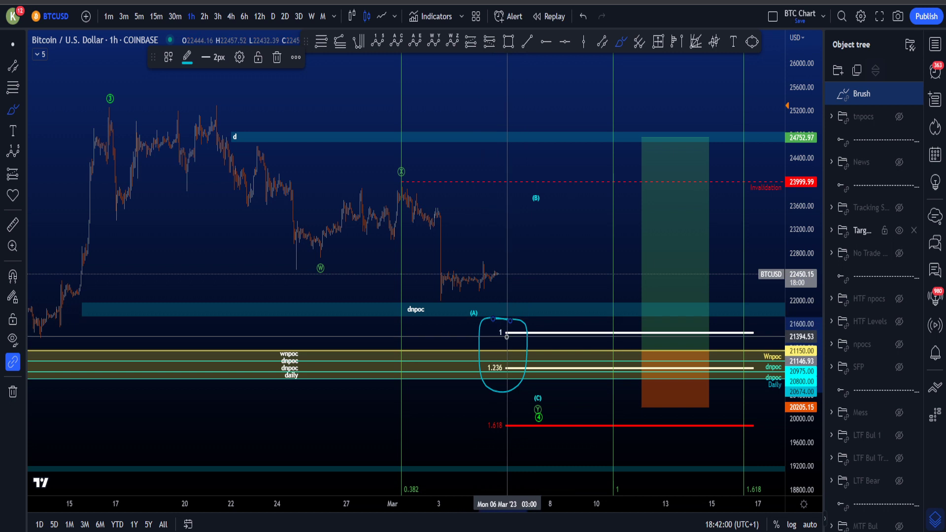
{"action": "key", "text": "ctrl+z"}
Trace the circled 3, W and X swings and bracket the 1 and 1.236 labels with the Brush, undoing both strokes.
{"action": "mouse_move", "coordinate": [108, 111]}
{"action": "left_mouse_down"}
{"action": "mouse_move", "coordinate": [338, 276]}
{"action": "mouse_move", "coordinate": [318, 251]}
{"action": "mouse_move", "coordinate": [331, 250]}
{"action": "mouse_move", "coordinate": [401, 182]}
{"action": "left_mouse_up"}
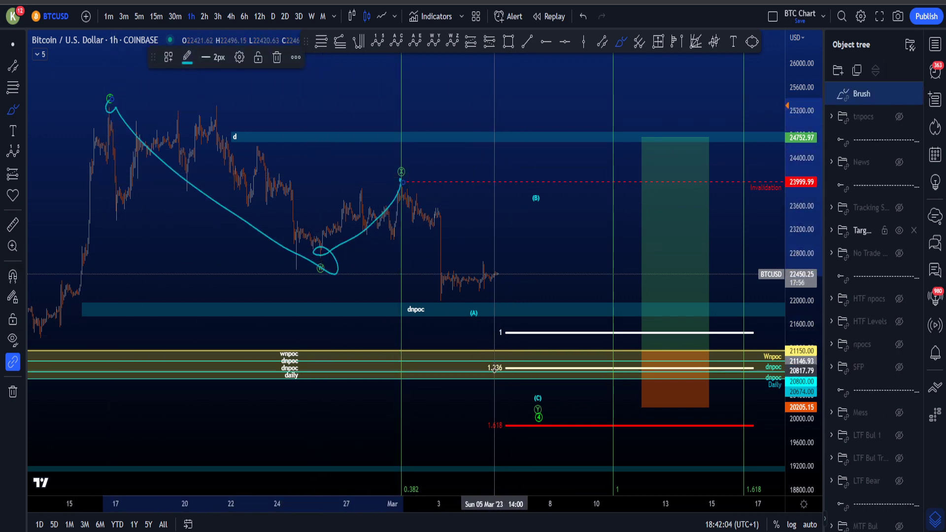
{"action": "key", "text": "ctrl+z"}
{"action": "left_click_drag", "start_coordinate": [503, 324], "coordinate": [496, 391]}
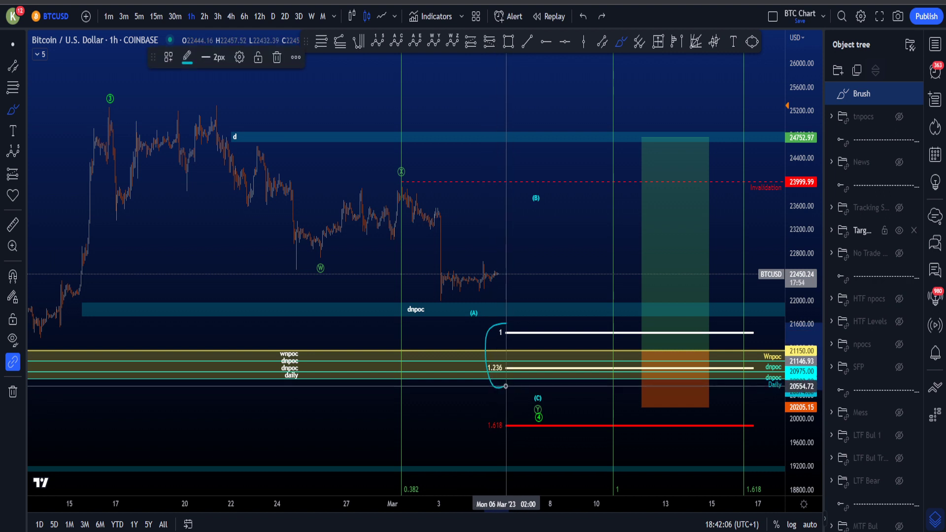
{"action": "key", "text": "ctrl+z"}
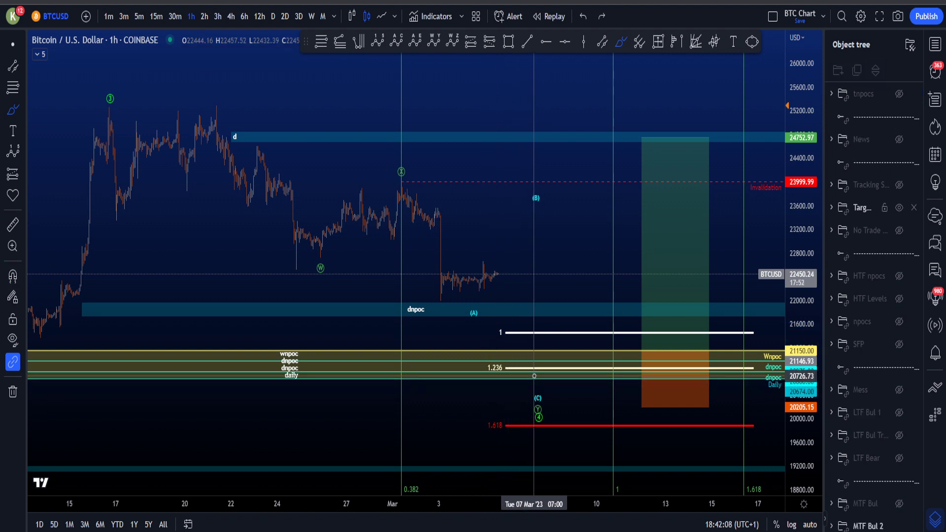
Mark the 1 and 1.236 target labels and brush across the 1 target line between the 1 and 1.618 time lines, undoing the strokes.
{"action": "mouse_move", "coordinate": [512, 323]}
{"action": "left_mouse_down"}
{"action": "mouse_move", "coordinate": [483, 340]}
{"action": "mouse_move", "coordinate": [526, 325]}
{"action": "mouse_move", "coordinate": [466, 382]}
{"action": "left_mouse_up"}
{"action": "key", "text": "ctrl+z"}
{"action": "key", "text": "ctrl+z"}
{"action": "scroll", "coordinate": [496, 366], "scroll_direction": "down", "scroll_amount": 4}
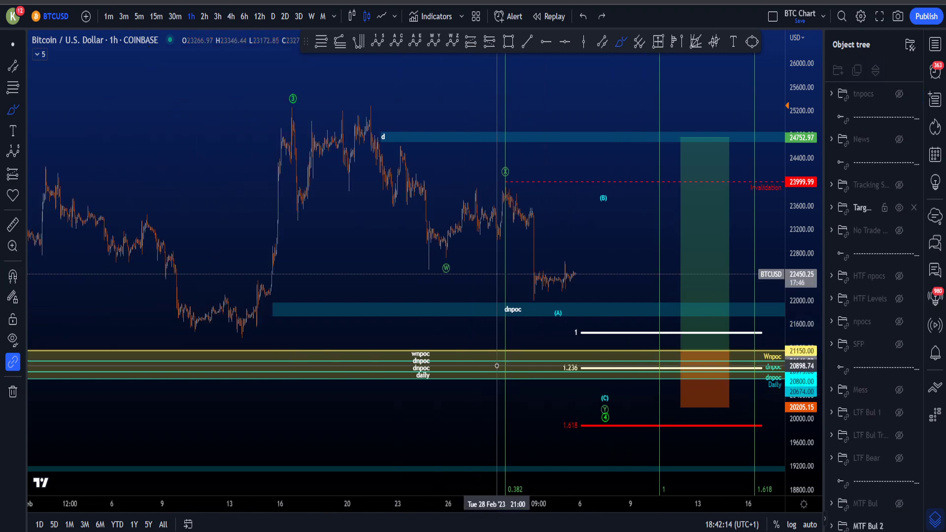
{"action": "scroll", "coordinate": [497, 366], "scroll_direction": "up", "scroll_amount": 5}
{"action": "mouse_move", "coordinate": [590, 323]}
{"action": "left_mouse_down"}
{"action": "mouse_move", "coordinate": [699, 340]}
{"action": "mouse_move", "coordinate": [738, 362]}
{"action": "mouse_move", "coordinate": [682, 353]}
{"action": "left_mouse_up"}
{"action": "key", "text": "ctrl+z"}
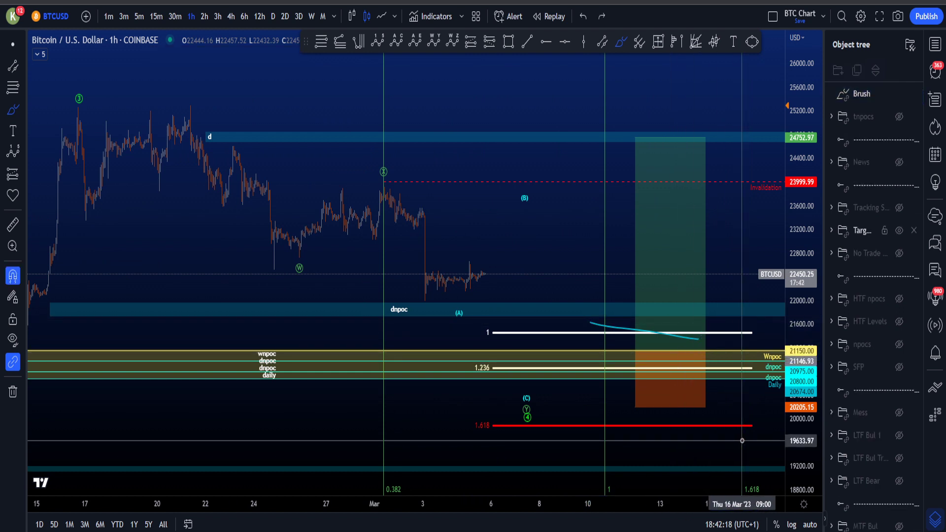
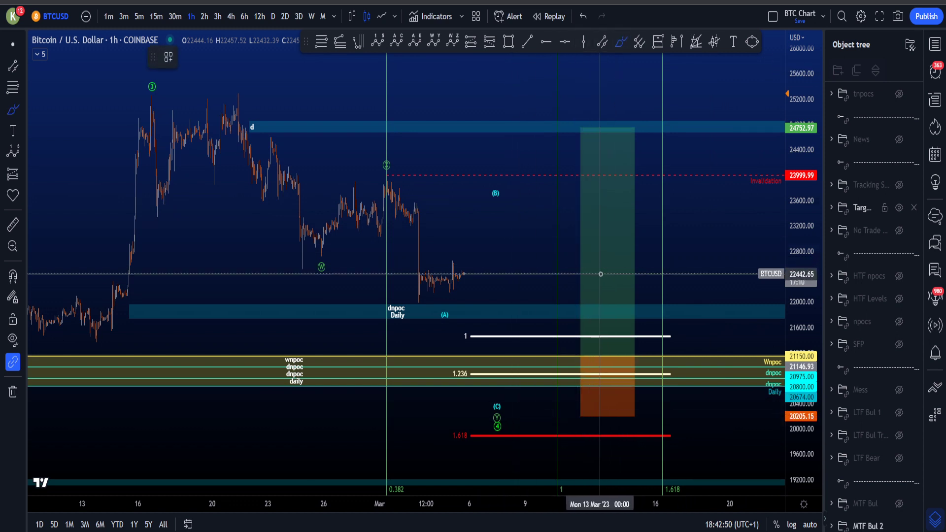
Sketch a Brush path with an arrowhead from the circled 4 up to the 24752.97 zone, undoing both strokes.
{"action": "mouse_move", "coordinate": [503, 406]}
{"action": "left_mouse_down"}
{"action": "mouse_move", "coordinate": [492, 426]}
{"action": "mouse_move", "coordinate": [504, 419]}
{"action": "mouse_move", "coordinate": [530, 257]}
{"action": "mouse_move", "coordinate": [556, 178]}
{"action": "mouse_move", "coordinate": [605, 196]}
{"action": "left_mouse_up"}
{"action": "key", "text": "ctrl+z"}
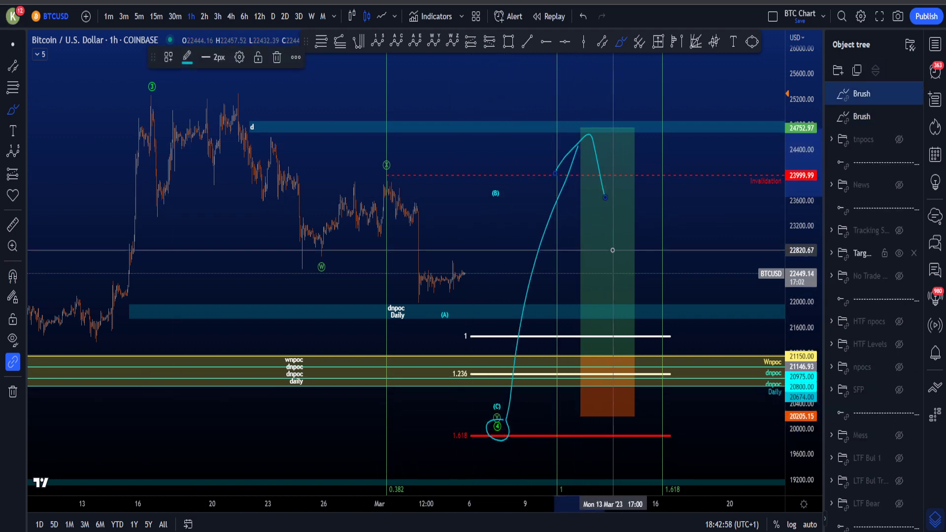
{"action": "key", "text": "ctrl+z"}
{"action": "key", "text": "ctrl+z"}
{"action": "key", "text": "Escape"}
Move the circled 4 label out past the 1.618 time line and brush a path from the circled 3 swing towards it, undoing the strokes.
{"action": "left_click_drag", "start_coordinate": [526, 264], "coordinate": [449, 226]}
{"action": "mouse_move", "coordinate": [420, 388]}
{"action": "left_mouse_down"}
{"action": "mouse_move", "coordinate": [645, 386]}
{"action": "mouse_move", "coordinate": [675, 396]}
{"action": "left_mouse_up"}
{"action": "left_click", "coordinate": [621, 41]}
{"action": "mouse_move", "coordinate": [84, 69]}
{"action": "left_mouse_down"}
{"action": "mouse_move", "coordinate": [275, 225]}
{"action": "mouse_move", "coordinate": [420, 369]}
{"action": "mouse_move", "coordinate": [564, 100]}
{"action": "mouse_move", "coordinate": [700, 429]}
{"action": "mouse_move", "coordinate": [691, 387]}
{"action": "mouse_move", "coordinate": [678, 378]}
{"action": "mouse_move", "coordinate": [712, 162]}
{"action": "left_mouse_up"}
{"action": "left_click_drag", "start_coordinate": [724, 111], "coordinate": [724, 108]}
{"action": "mouse_move", "coordinate": [685, 152]}
{"action": "left_mouse_down"}
{"action": "mouse_move", "coordinate": [695, 133]}
{"action": "mouse_move", "coordinate": [748, 212]}
{"action": "mouse_move", "coordinate": [752, 237]}
{"action": "left_mouse_up"}
{"action": "key", "text": "ctrl+z"}
{"action": "key", "text": "ctrl+z"}
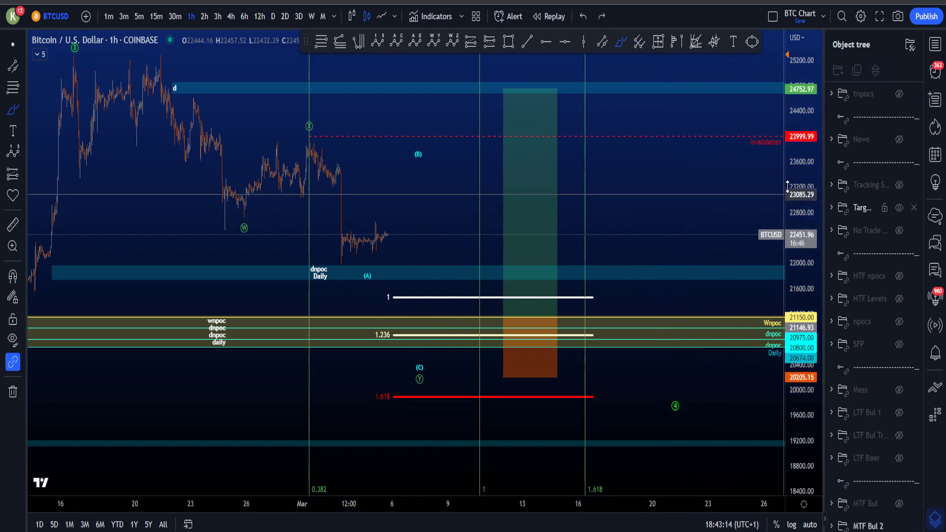
Move the circled 4 label back beside the circled Y, onto the red 1.618 price line.
{"action": "scroll", "coordinate": [362, 168], "scroll_direction": "down", "scroll_amount": 5}
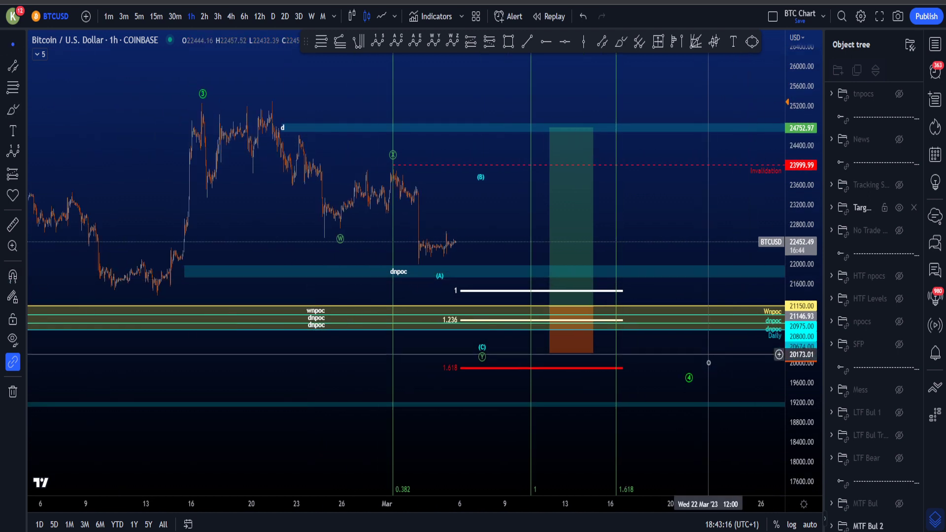
{"action": "left_click_drag", "start_coordinate": [689, 379], "coordinate": [501, 367]}
Brush a rally from the position box's entry to its 24752.97 target and a decline with an arrowhead, undoing the strokes.
{"action": "left_click", "coordinate": [620, 41]}
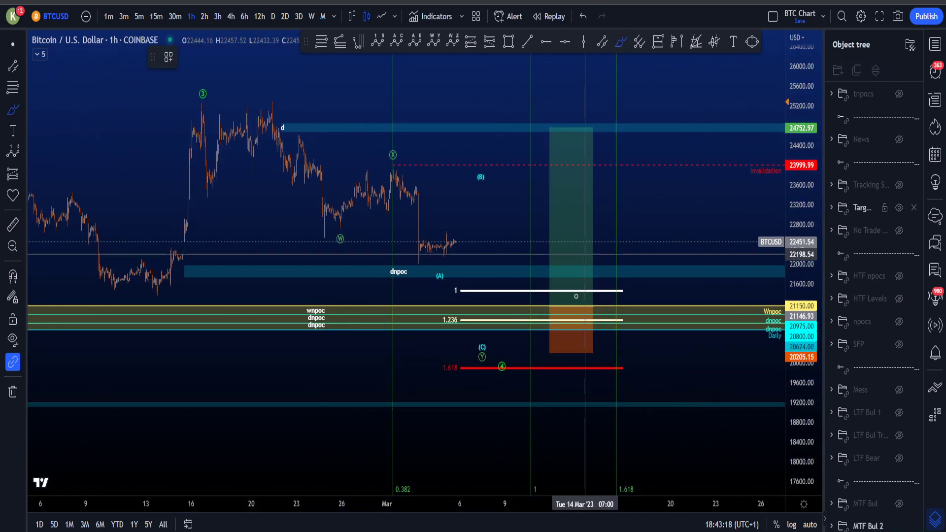
{"action": "left_click_drag", "start_coordinate": [584, 286], "coordinate": [591, 290]}
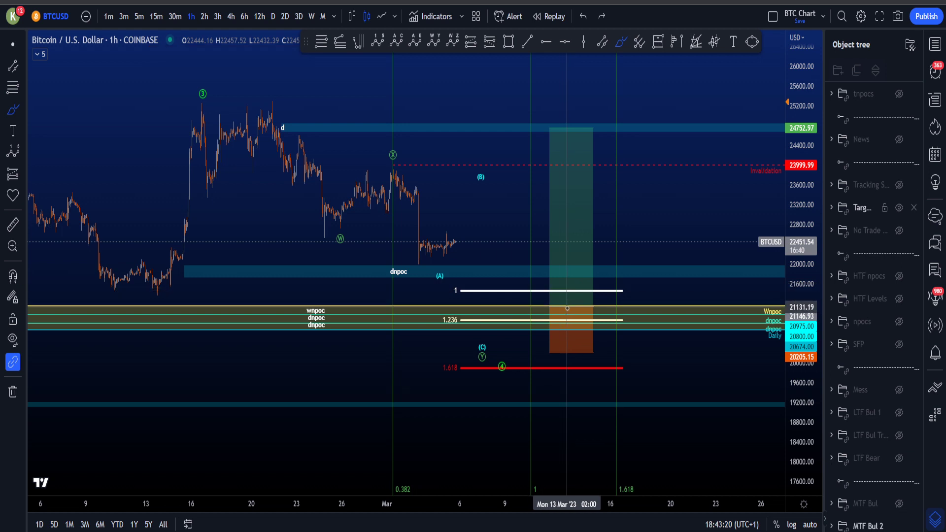
{"action": "mouse_move", "coordinate": [545, 321]}
{"action": "left_mouse_down"}
{"action": "mouse_move", "coordinate": [589, 131]}
{"action": "mouse_move", "coordinate": [562, 129]}
{"action": "mouse_move", "coordinate": [584, 129]}
{"action": "mouse_move", "coordinate": [680, 279]}
{"action": "left_mouse_up"}
{"action": "left_click_drag", "start_coordinate": [722, 315], "coordinate": [691, 324]}
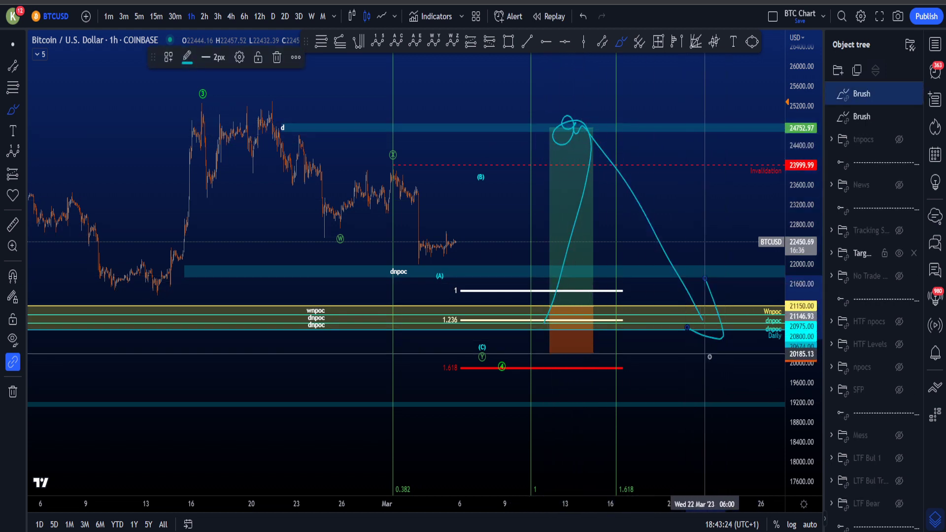
{"action": "key", "text": "ctrl+z"}
{"action": "key", "text": "ctrl+z"}
Brush a rally arrow above the 24752.97 zone, a decline from that zone and a mark near the box's stop, undoing each stroke.
{"action": "mouse_move", "coordinate": [551, 308]}
{"action": "left_mouse_down"}
{"action": "mouse_move", "coordinate": [622, 98]}
{"action": "mouse_move", "coordinate": [670, 188]}
{"action": "left_mouse_up"}
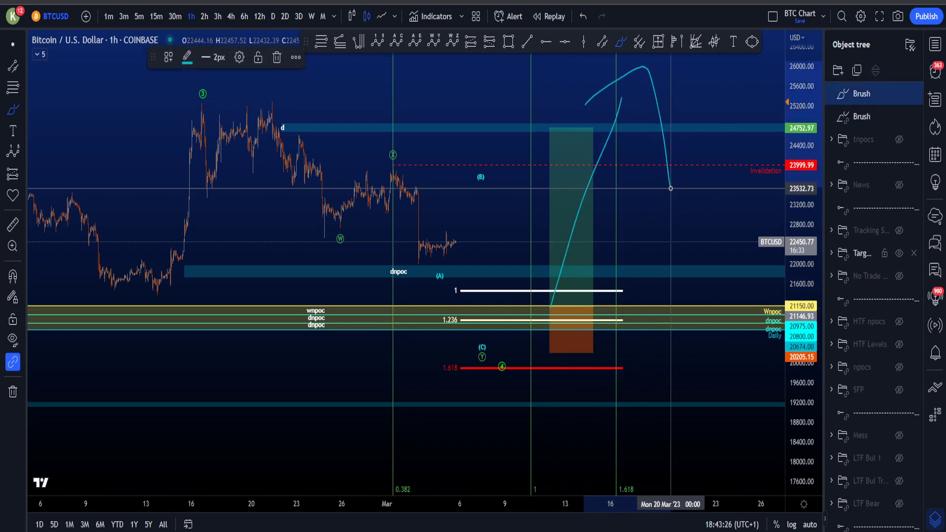
{"action": "key", "text": "ctrl+z"}
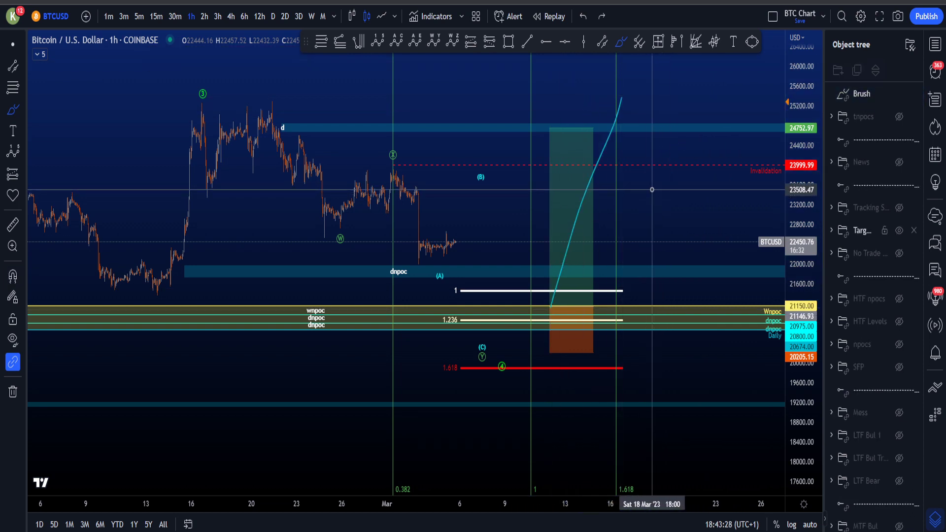
{"action": "key", "text": "ctrl+z"}
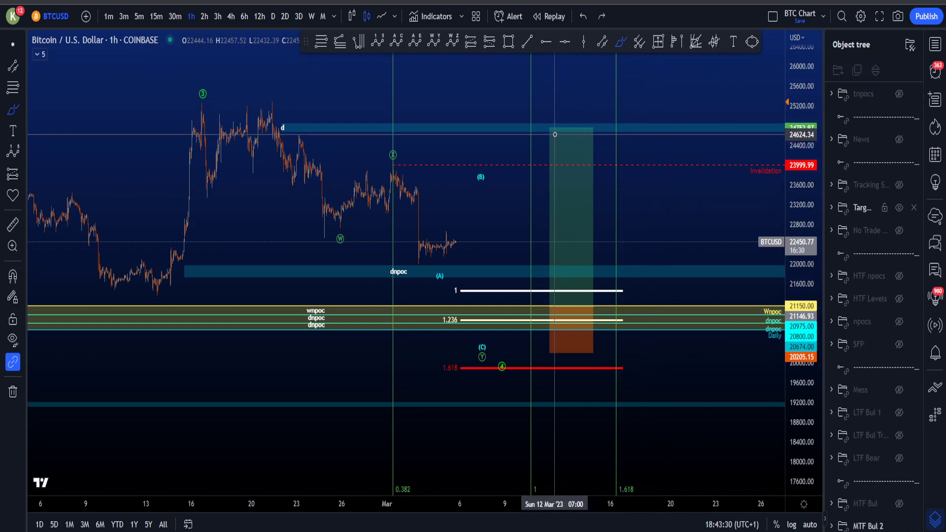
{"action": "mouse_move", "coordinate": [606, 128]}
{"action": "left_mouse_down"}
{"action": "mouse_move", "coordinate": [581, 126]}
{"action": "mouse_move", "coordinate": [722, 347]}
{"action": "left_mouse_up"}
{"action": "key", "text": "ctrl+z"}
{"action": "left_click_drag", "start_coordinate": [557, 353], "coordinate": [625, 374]}
{"action": "key", "text": "ctrl+z"}
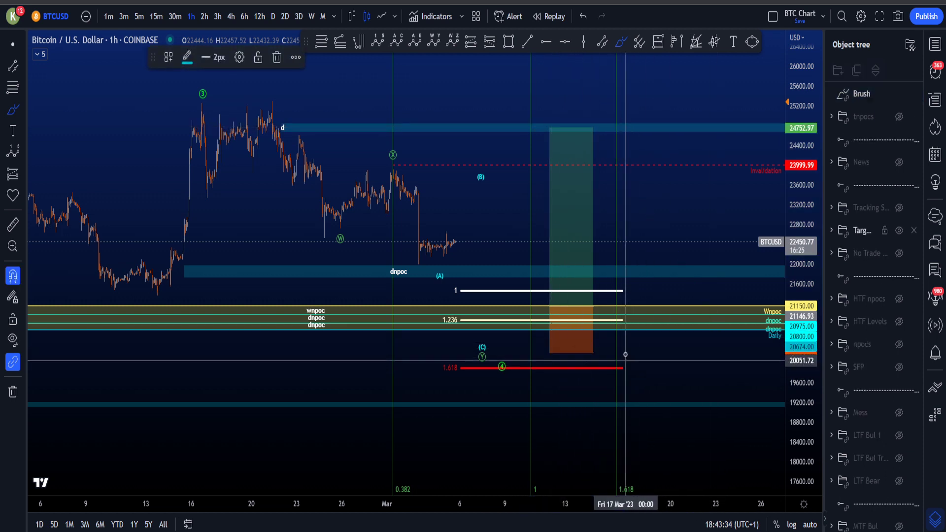
Hide the MTF Bul 2 and MTF Bul T... drawing groups and show the LTF Bul 1 group.
{"action": "scroll", "coordinate": [893, 419], "scroll_direction": "down", "scroll_amount": 2}
{"action": "scroll", "coordinate": [894, 419], "scroll_direction": "down", "scroll_amount": 1}
{"action": "left_click", "coordinate": [899, 406]}
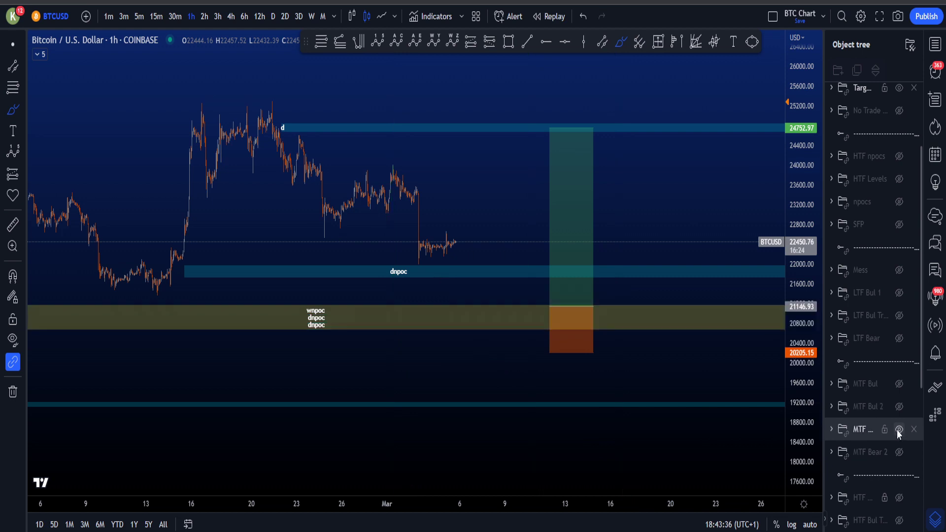
{"action": "left_click", "coordinate": [899, 429]}
{"action": "left_click", "coordinate": [900, 293]}
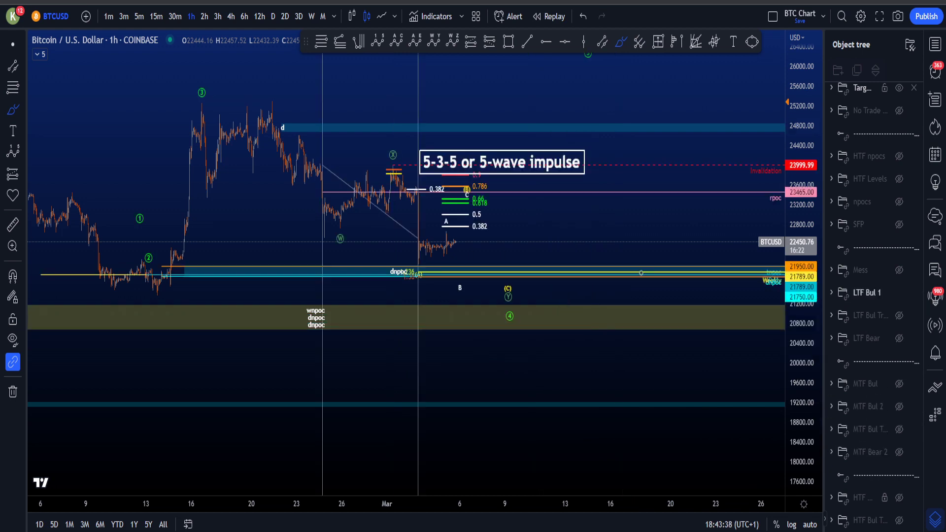
Switch the chart to the 15-minute interval and trace the circled 3, W, X and Y swings with the Brush, removing the strokes.
{"action": "left_click", "coordinate": [139, 20]}
{"action": "left_click", "coordinate": [154, 17]}
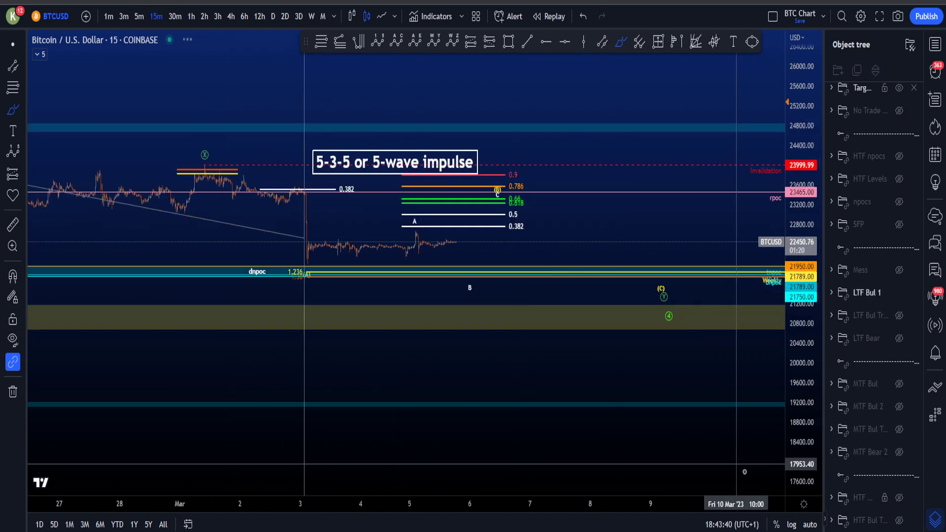
{"action": "scroll", "coordinate": [684, 373], "scroll_direction": "down", "scroll_amount": 3}
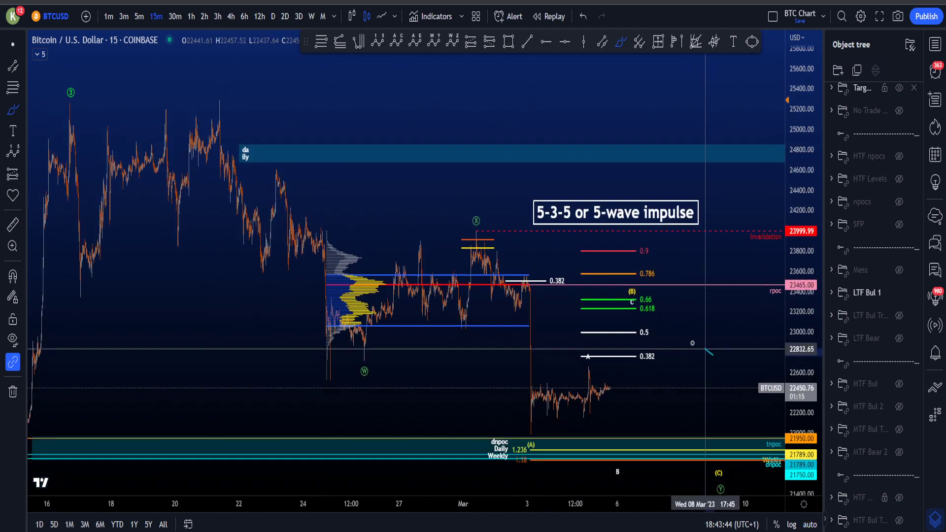
{"action": "left_click_drag", "start_coordinate": [713, 355], "coordinate": [663, 328]}
{"action": "key", "text": "Delete"}
{"action": "left_click_drag", "start_coordinate": [799, 332], "coordinate": [799, 362]}
{"action": "mouse_move", "coordinate": [76, 138]}
{"action": "left_mouse_down"}
{"action": "mouse_move", "coordinate": [373, 366]}
{"action": "mouse_move", "coordinate": [483, 229]}
{"action": "mouse_move", "coordinate": [725, 462]}
{"action": "left_mouse_up"}
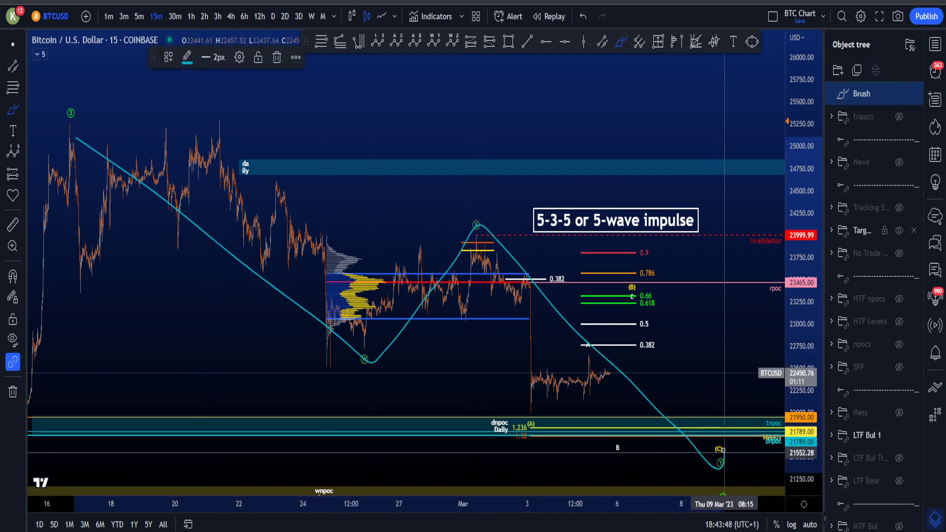
{"action": "key", "text": "ctrl+z"}
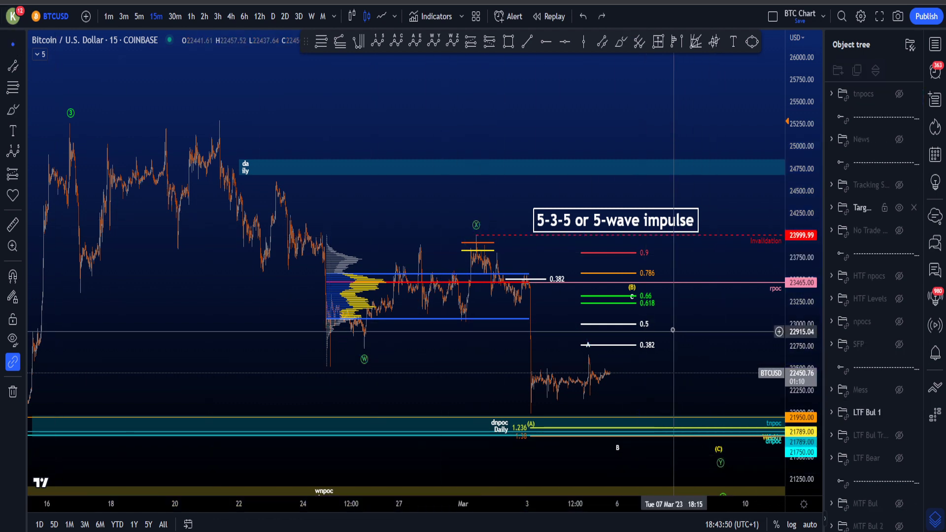
Brush the drop from the circled X down to the (A) low and undo the stroke.
{"action": "left_click_drag", "start_coordinate": [683, 333], "coordinate": [613, 285]}
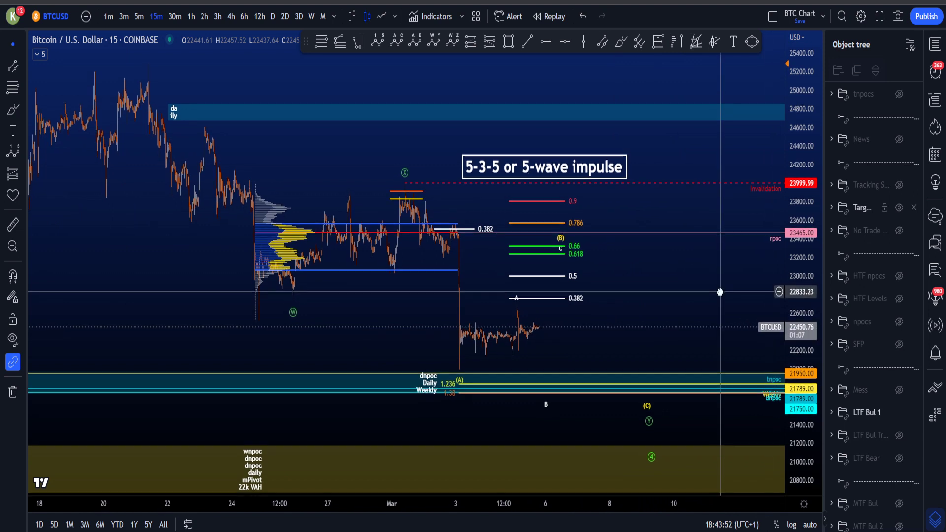
{"action": "scroll", "coordinate": [706, 295], "scroll_direction": "up", "scroll_amount": 2}
{"action": "left_click_drag", "start_coordinate": [803, 346], "coordinate": [801, 303]}
{"action": "mouse_move", "coordinate": [639, 303]}
{"action": "left_mouse_down"}
{"action": "mouse_move", "coordinate": [661, 296]}
{"action": "mouse_move", "coordinate": [661, 280]}
{"action": "mouse_move", "coordinate": [644, 276]}
{"action": "left_mouse_up"}
{"action": "scroll", "coordinate": [651, 287], "scroll_direction": "up", "scroll_amount": 2}
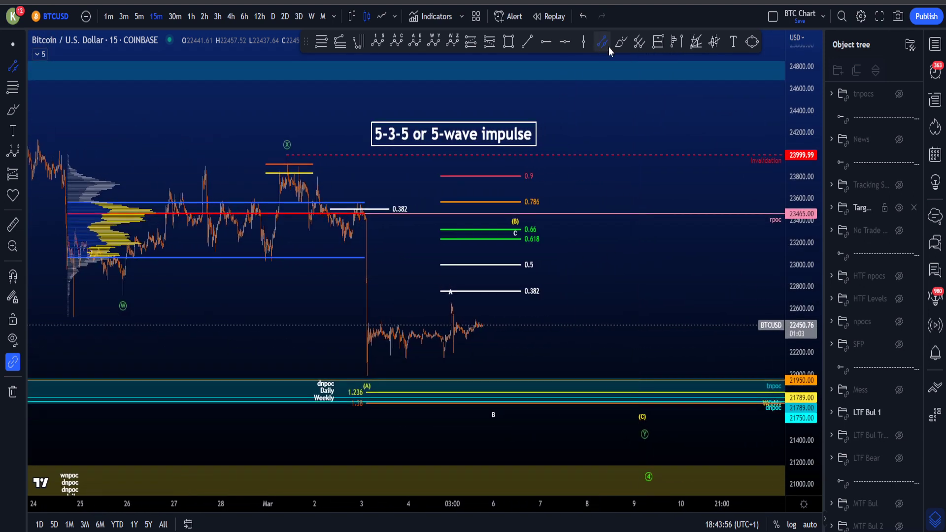
{"action": "mouse_move", "coordinate": [285, 158]}
{"action": "left_mouse_down"}
{"action": "mouse_move", "coordinate": [338, 209]}
{"action": "mouse_move", "coordinate": [360, 362]}
{"action": "left_mouse_up"}
{"action": "key", "text": "ctrl+z"}
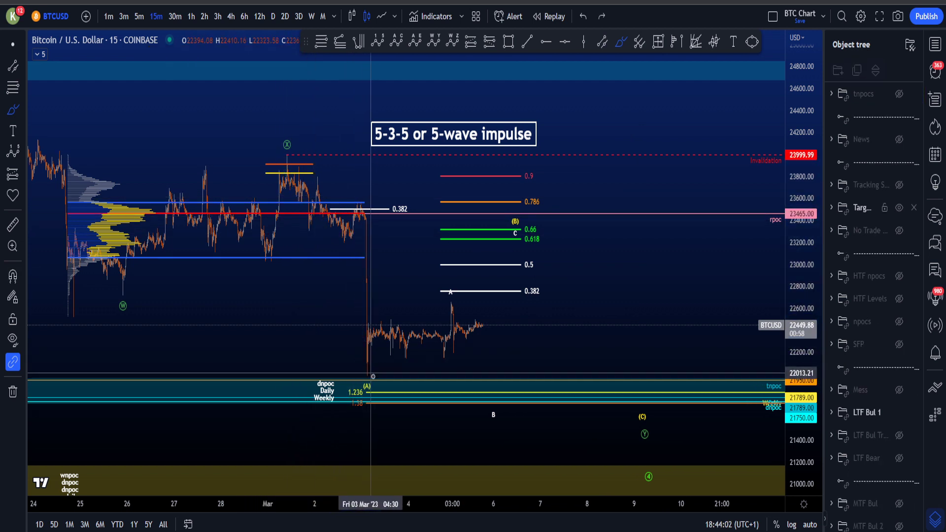
Brush the zigzag from (A) through A and B up to C at the 0.66 level, removing the stroke.
{"action": "mouse_move", "coordinate": [359, 402]}
{"action": "left_mouse_down"}
{"action": "mouse_move", "coordinate": [365, 381]}
{"action": "mouse_move", "coordinate": [454, 302]}
{"action": "mouse_move", "coordinate": [495, 405]}
{"action": "mouse_move", "coordinate": [526, 224]}
{"action": "left_mouse_up"}
{"action": "key", "text": "ctrl+z"}
{"action": "scroll", "coordinate": [745, 406], "scroll_direction": "up", "scroll_amount": 5}
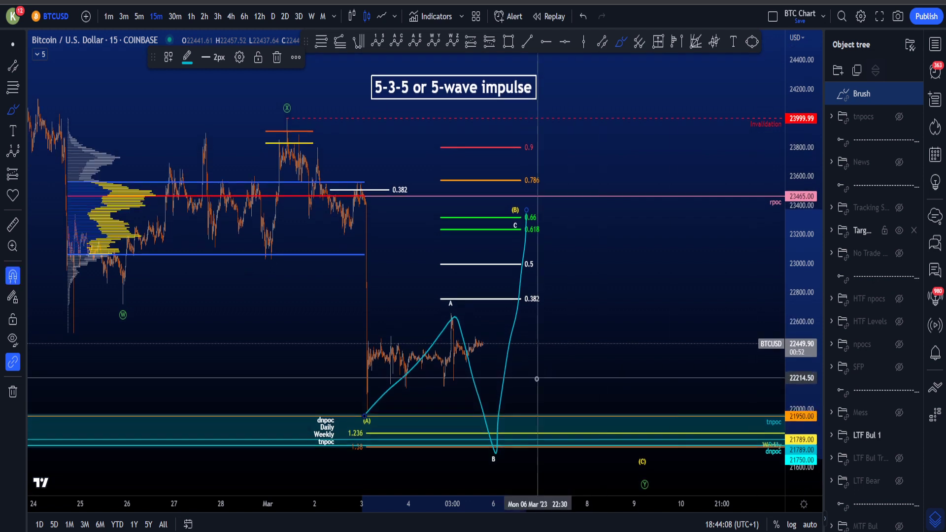
{"action": "left_click", "coordinate": [914, 94]}
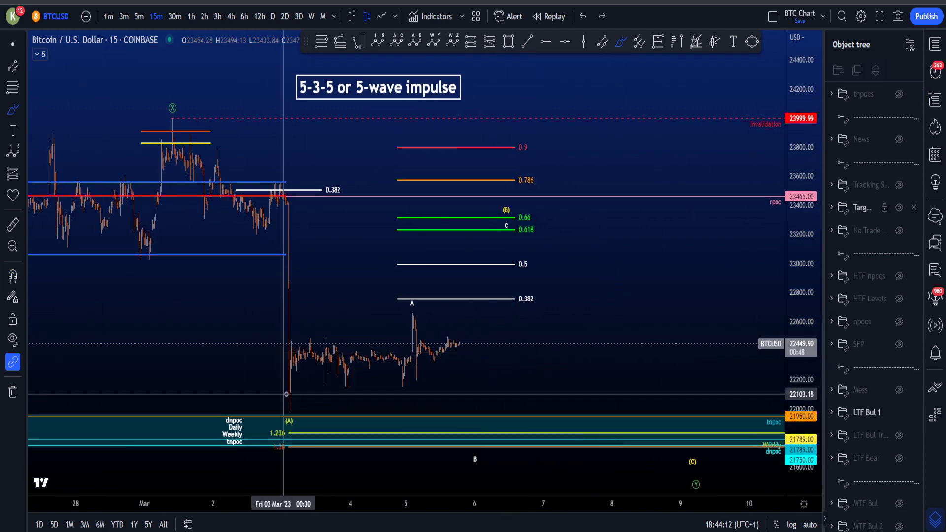
Circle the price low just above the (A) label twice with the Brush, undoing each circle.
{"action": "left_click_drag", "start_coordinate": [294, 395], "coordinate": [289, 392]}
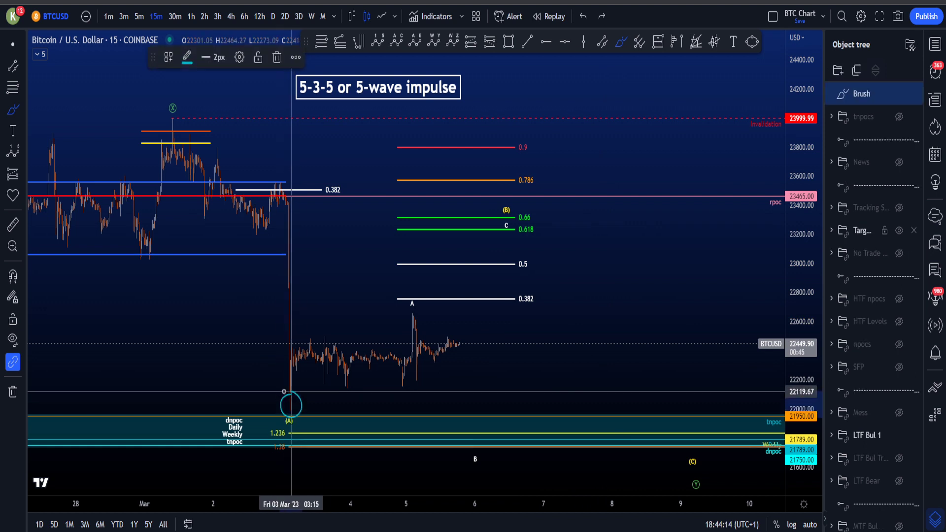
{"action": "key", "text": "ctrl+z"}
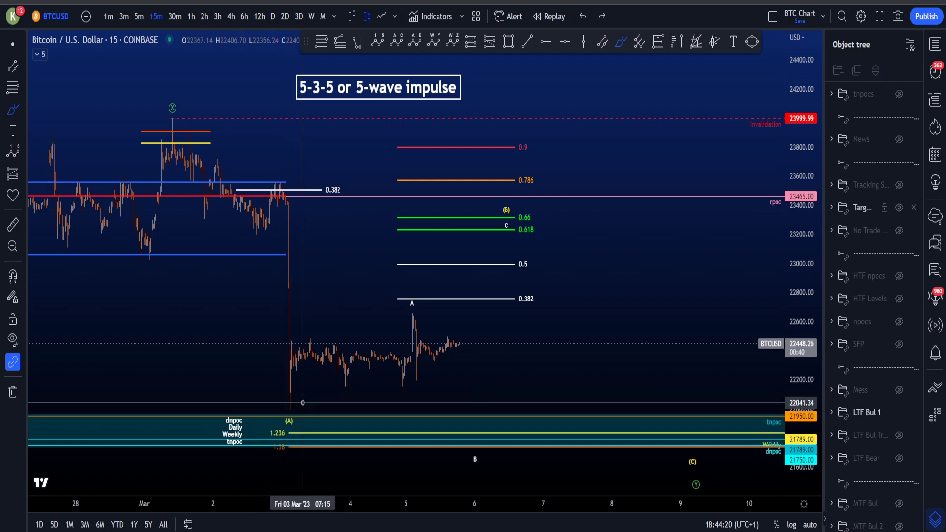
{"action": "left_click_drag", "start_coordinate": [290, 401], "coordinate": [289, 401]}
{"action": "key", "text": "ctrl+z"}
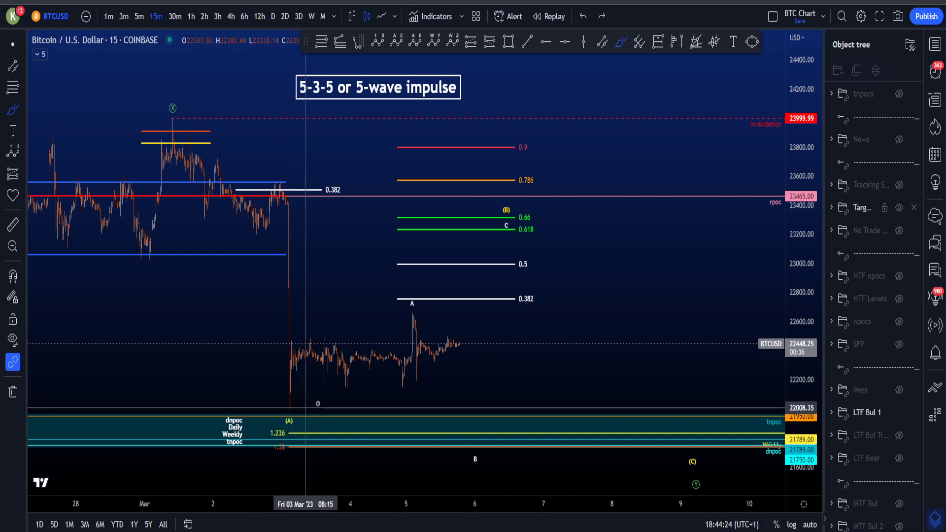
Brush an arc across the 1.236 to 1.38 band and a mark beside the (A) label, undoing both strokes.
{"action": "left_click_drag", "start_coordinate": [456, 436], "coordinate": [332, 437]}
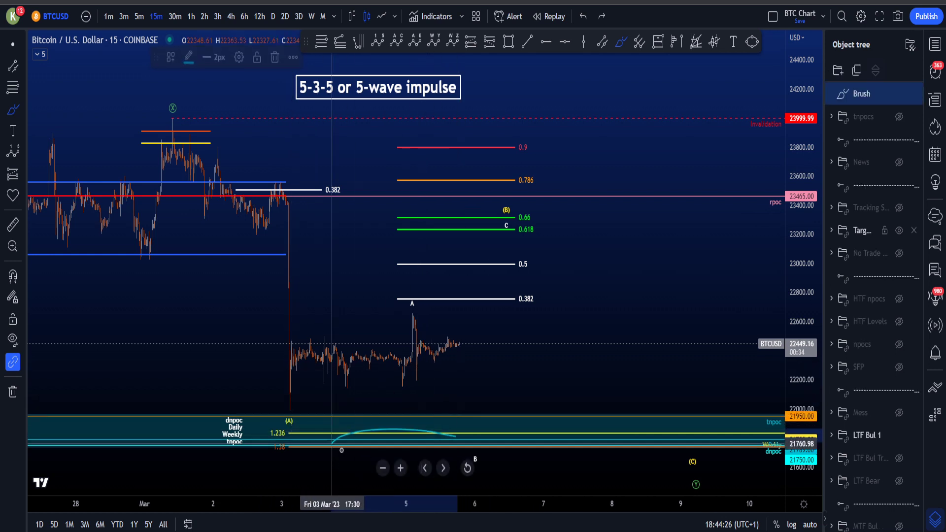
{"action": "key", "text": "ctrl+z"}
{"action": "left_click_drag", "start_coordinate": [245, 408], "coordinate": [249, 405]}
{"action": "key", "text": "ctrl+z"}
Brush marks above the (C) label and over the 1.236 to 1.38 band near B, undoing the strokes.
{"action": "left_click_drag", "start_coordinate": [654, 375], "coordinate": [732, 422]}
{"action": "mouse_move", "coordinate": [708, 386]}
{"action": "left_mouse_down"}
{"action": "mouse_move", "coordinate": [745, 436]}
{"action": "mouse_move", "coordinate": [718, 399]}
{"action": "left_mouse_up"}
{"action": "key", "text": "ctrl+z"}
{"action": "mouse_move", "coordinate": [482, 437]}
{"action": "left_mouse_down"}
{"action": "mouse_move", "coordinate": [526, 443]}
{"action": "mouse_move", "coordinate": [510, 440]}
{"action": "left_mouse_up"}
{"action": "key", "text": "ctrl+z"}
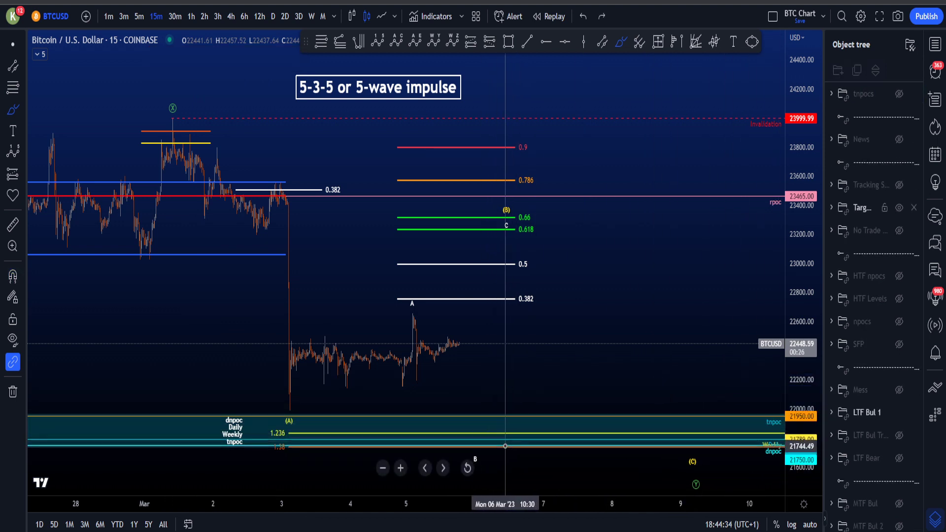
{"action": "left_click_drag", "start_coordinate": [416, 431], "coordinate": [420, 433]}
{"action": "key", "text": "ctrl+z"}
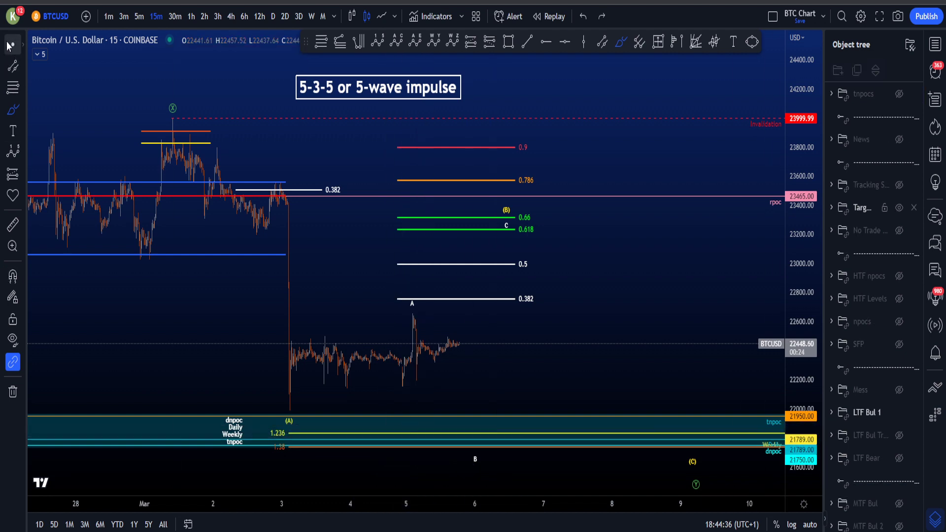
Brush the rise from the (A) low to the A high twice, circling both ends the first time, and undo each stroke.
{"action": "scroll", "coordinate": [487, 274], "scroll_direction": "up", "scroll_amount": 5}
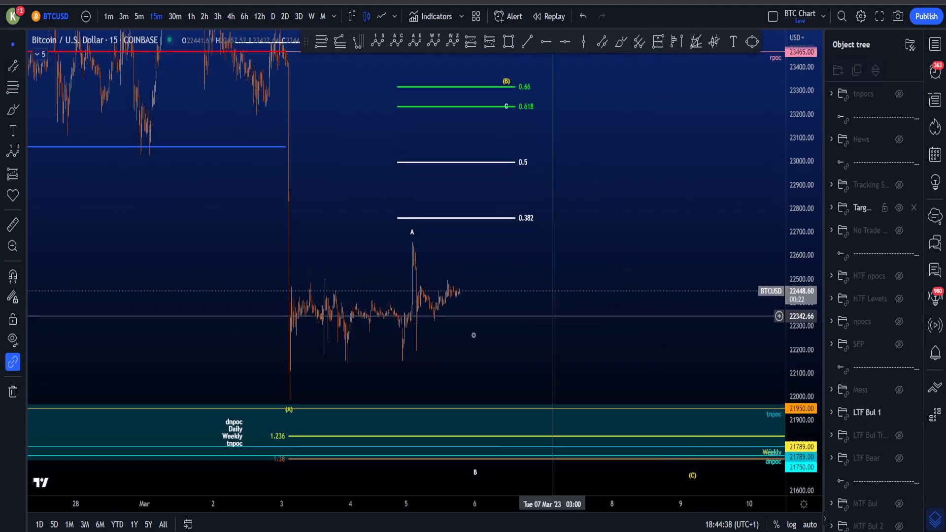
{"action": "left_click_drag", "start_coordinate": [524, 355], "coordinate": [522, 302]}
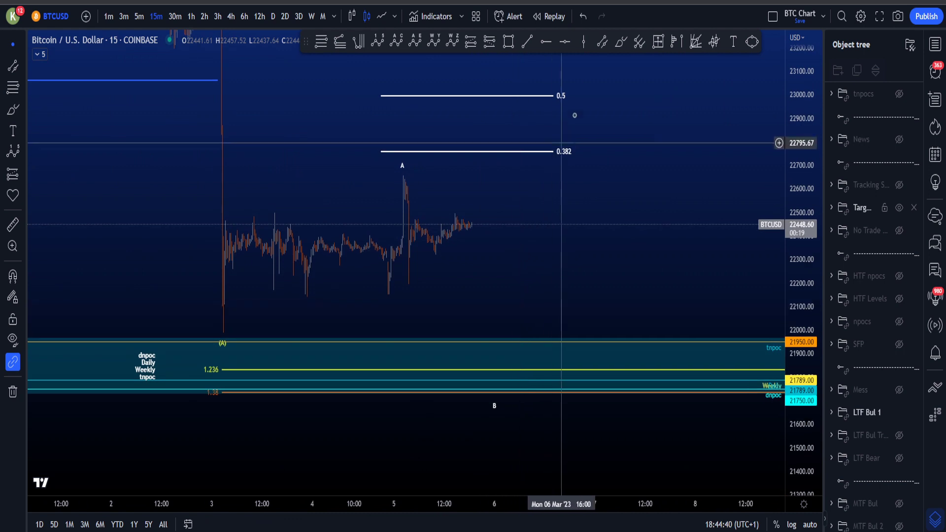
{"action": "left_click_drag", "start_coordinate": [811, 313], "coordinate": [309, 301]}
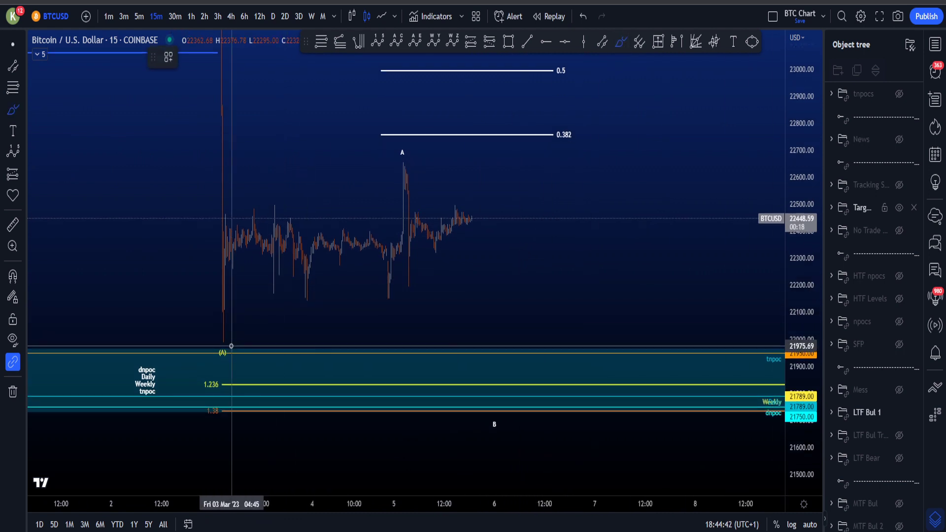
{"action": "mouse_move", "coordinate": [228, 341]}
{"action": "left_mouse_down"}
{"action": "mouse_move", "coordinate": [211, 333]}
{"action": "mouse_move", "coordinate": [350, 222]}
{"action": "mouse_move", "coordinate": [397, 148]}
{"action": "left_mouse_up"}
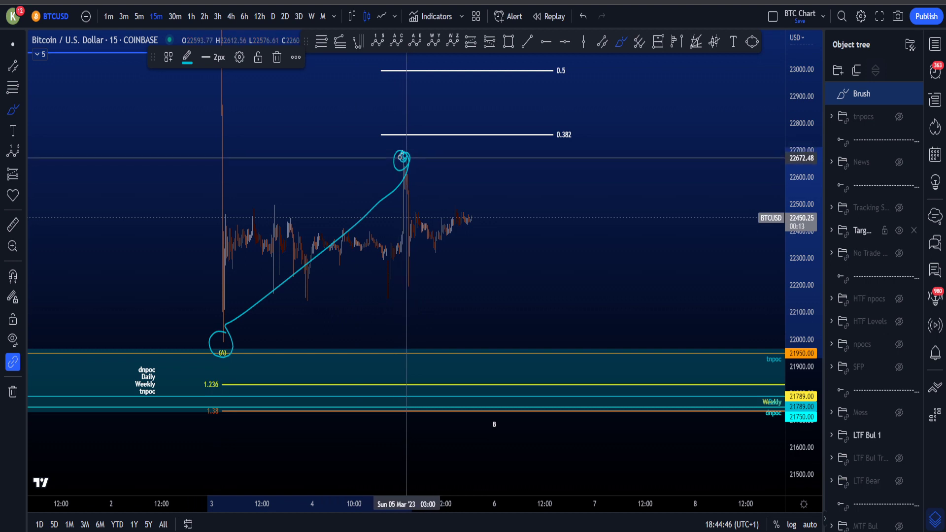
{"action": "key", "text": "ctrl+z"}
{"action": "mouse_move", "coordinate": [208, 301]}
{"action": "left_mouse_down"}
{"action": "mouse_move", "coordinate": [345, 279]}
{"action": "mouse_move", "coordinate": [403, 153]}
{"action": "left_mouse_up"}
{"action": "key", "text": "ctrl+z"}
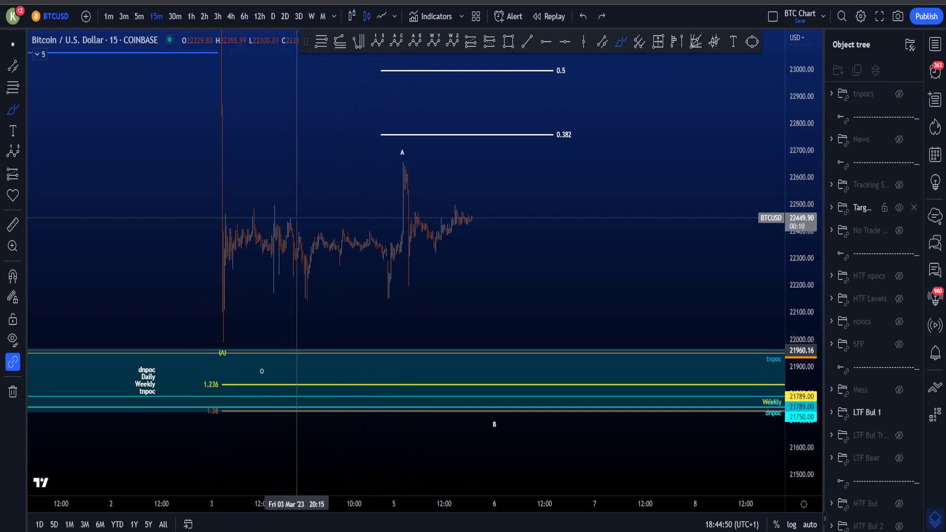
Circle the 1.236 and 1.38 level labels below (A) with the Brush, undoing the strokes.
{"action": "mouse_move", "coordinate": [218, 377]}
{"action": "left_mouse_down"}
{"action": "mouse_move", "coordinate": [220, 427]}
{"action": "mouse_move", "coordinate": [216, 377]}
{"action": "left_mouse_up"}
{"action": "key", "text": "ctrl+z"}
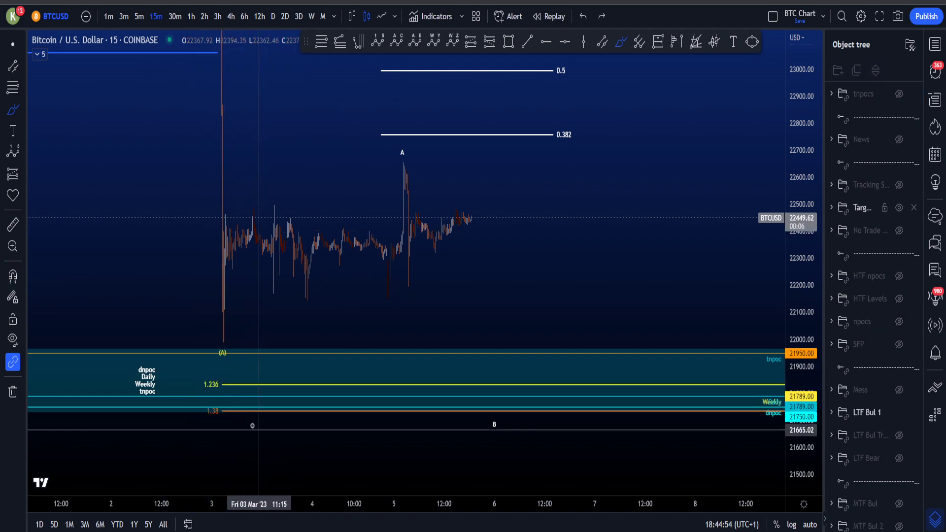
{"action": "mouse_move", "coordinate": [214, 376]}
{"action": "left_mouse_down"}
{"action": "mouse_move", "coordinate": [222, 422]}
{"action": "mouse_move", "coordinate": [247, 389]}
{"action": "left_mouse_up"}
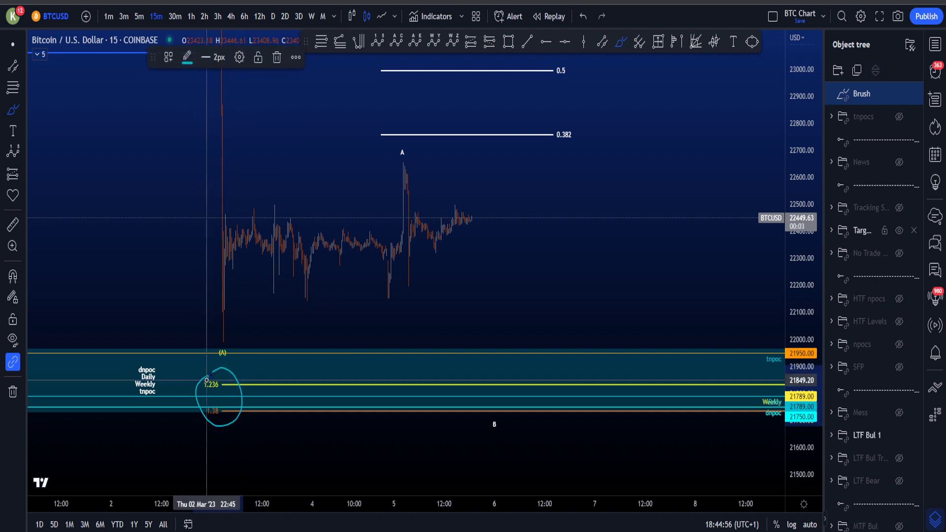
{"action": "key", "text": "ctrl+z"}
Brush the path from (A) up to A, down to B and back up towards 0.382, undoing both strokes.
{"action": "mouse_move", "coordinate": [208, 323]}
{"action": "left_mouse_down"}
{"action": "mouse_move", "coordinate": [385, 193]}
{"action": "mouse_move", "coordinate": [462, 266]}
{"action": "mouse_move", "coordinate": [530, 411]}
{"action": "left_mouse_up"}
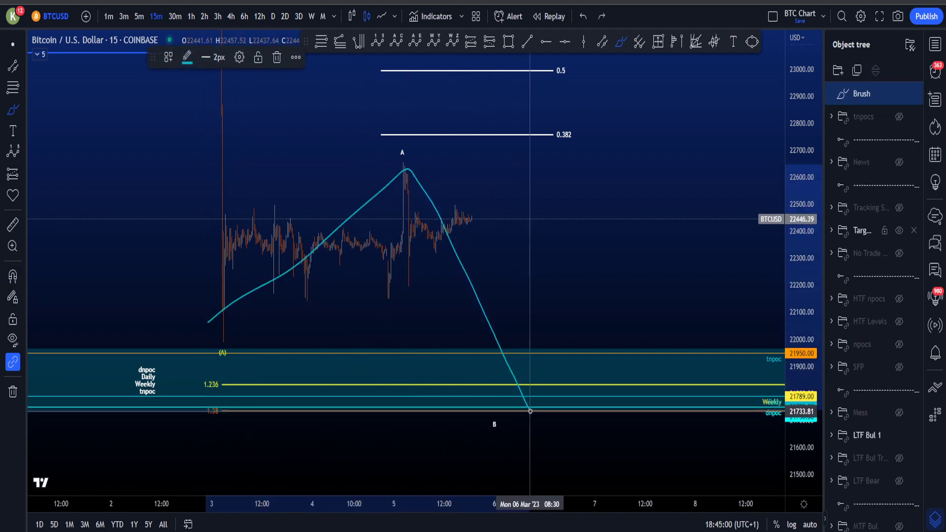
{"action": "mouse_move", "coordinate": [549, 337]}
{"action": "left_mouse_down"}
{"action": "mouse_move", "coordinate": [583, 144]}
{"action": "mouse_move", "coordinate": [595, 213]}
{"action": "left_mouse_up"}
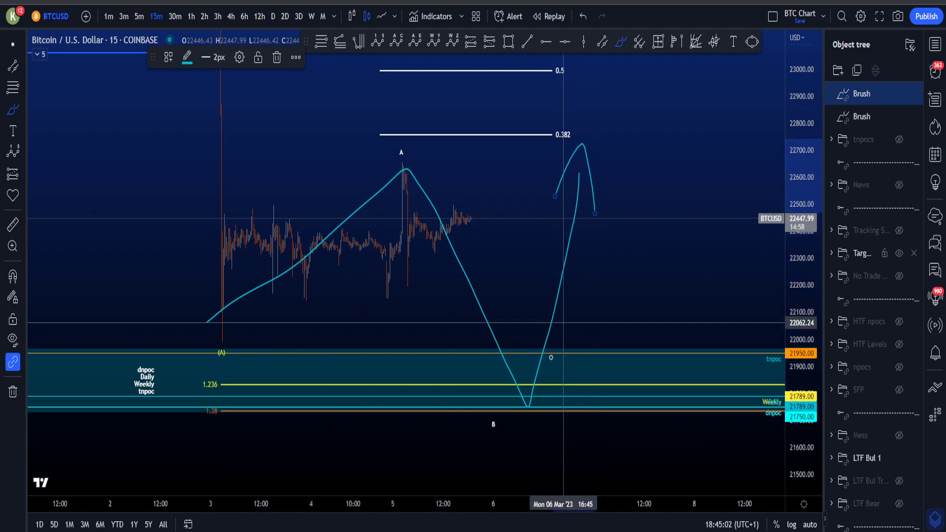
{"action": "key", "text": "ctrl+z"}
{"action": "key", "text": "ctrl+z"}
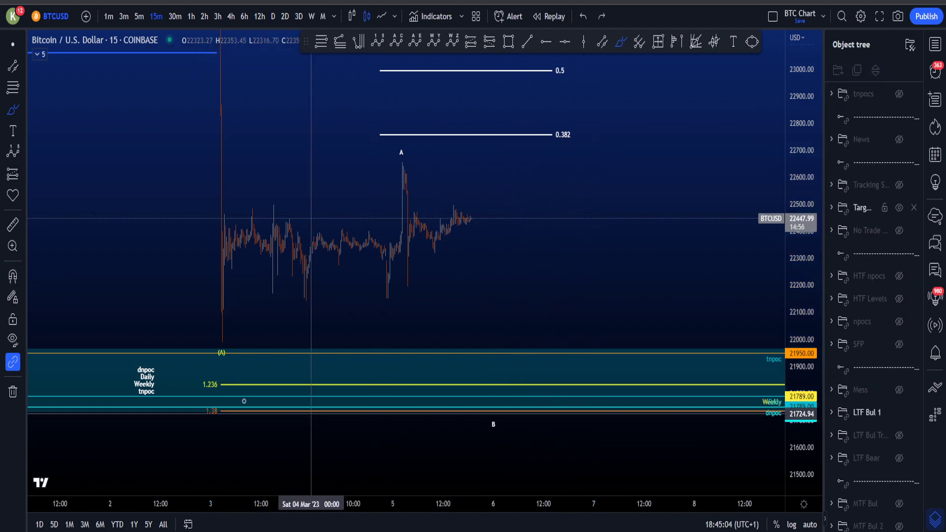
Brush marks at both ends of the 1.236 to 1.38 band and a V-shaped dip below it near B, undoing each stroke.
{"action": "left_click_drag", "start_coordinate": [216, 375], "coordinate": [240, 391]}
{"action": "key", "text": "ctrl+z"}
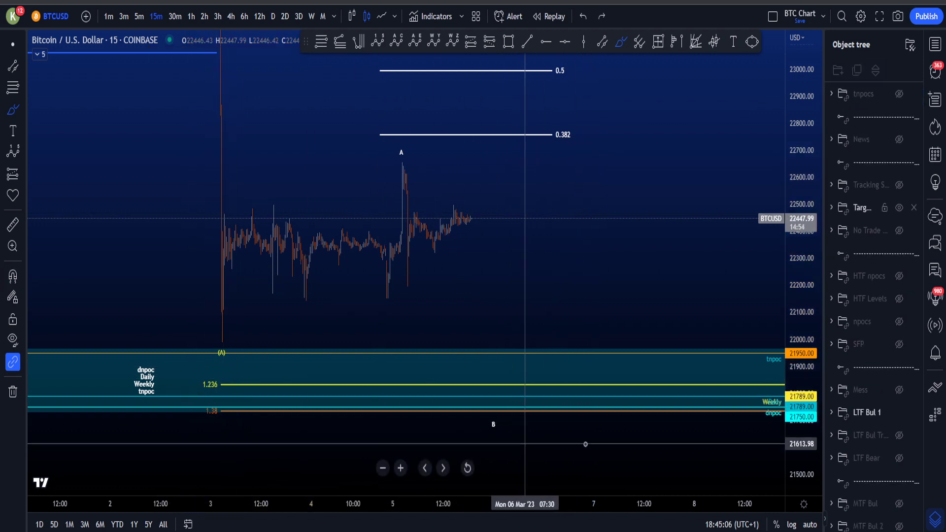
{"action": "left_click_drag", "start_coordinate": [744, 417], "coordinate": [747, 410]}
{"action": "key", "text": "ctrl+z"}
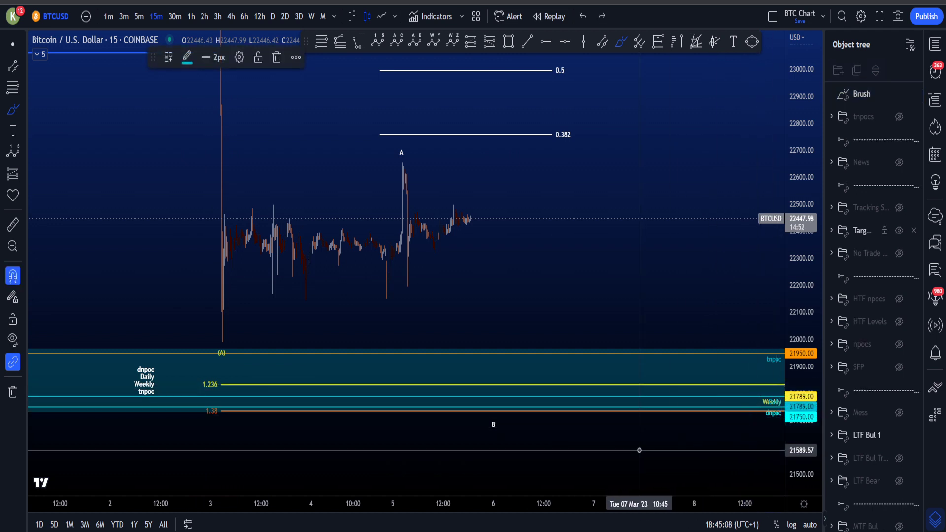
{"action": "left_click_drag", "start_coordinate": [793, 354], "coordinate": [793, 396]}
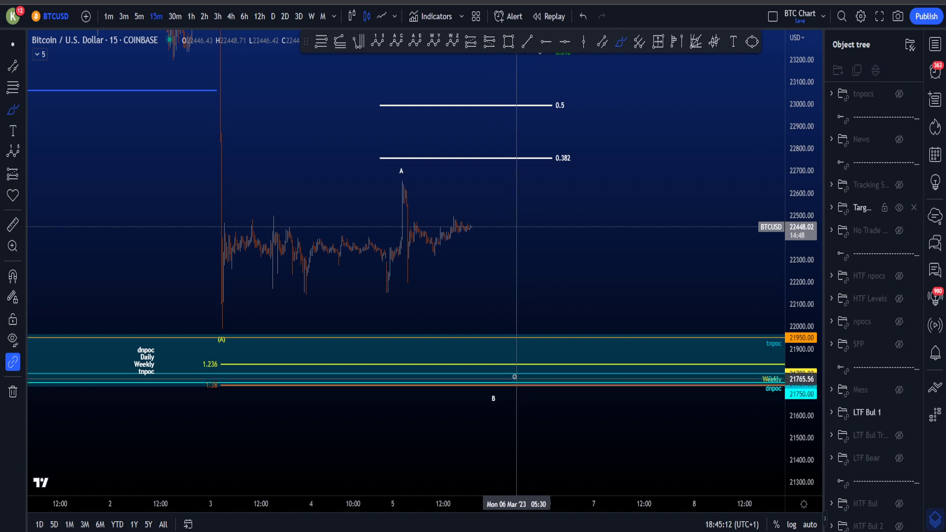
{"action": "left_click_drag", "start_coordinate": [524, 435], "coordinate": [530, 377]}
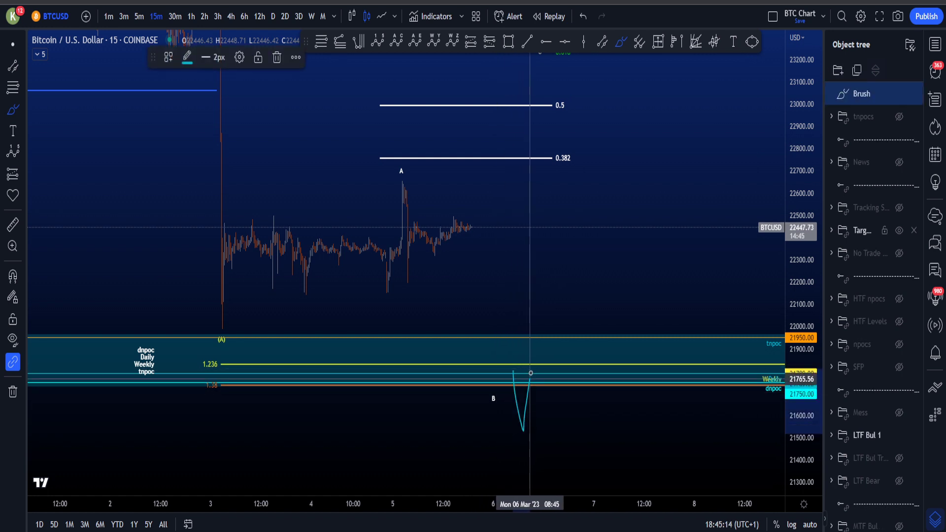
{"action": "key", "text": "ctrl+z"}
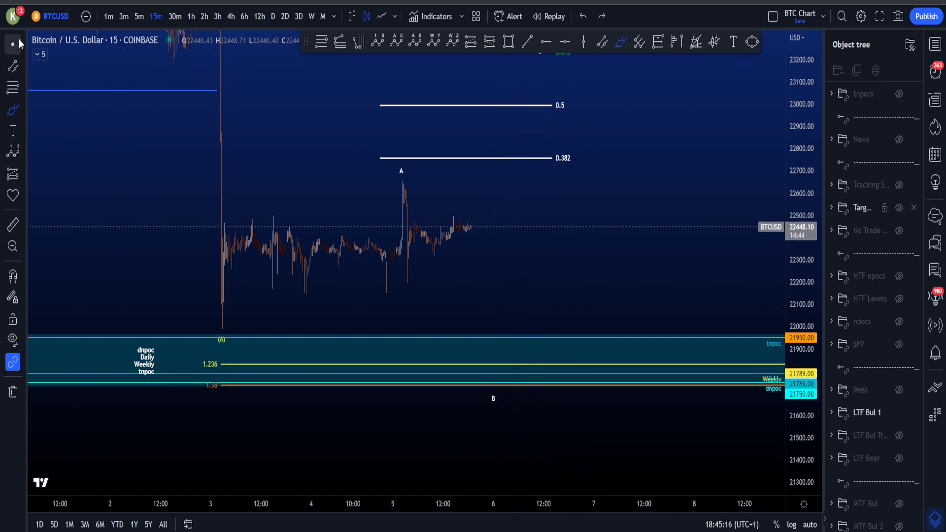
Show the LTF Bul Trades group of drawings on the chart.
{"action": "scroll", "coordinate": [661, 152], "scroll_direction": "down", "scroll_amount": 5}
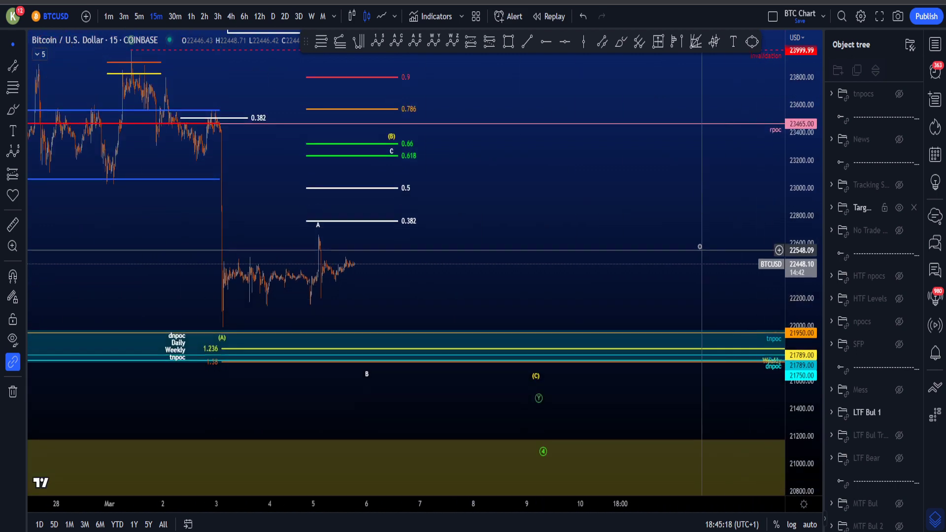
{"action": "left_click_drag", "start_coordinate": [701, 238], "coordinate": [594, 240]}
{"action": "scroll", "coordinate": [595, 241], "scroll_direction": "down", "scroll_amount": 2}
{"action": "left_click", "coordinate": [899, 435]}
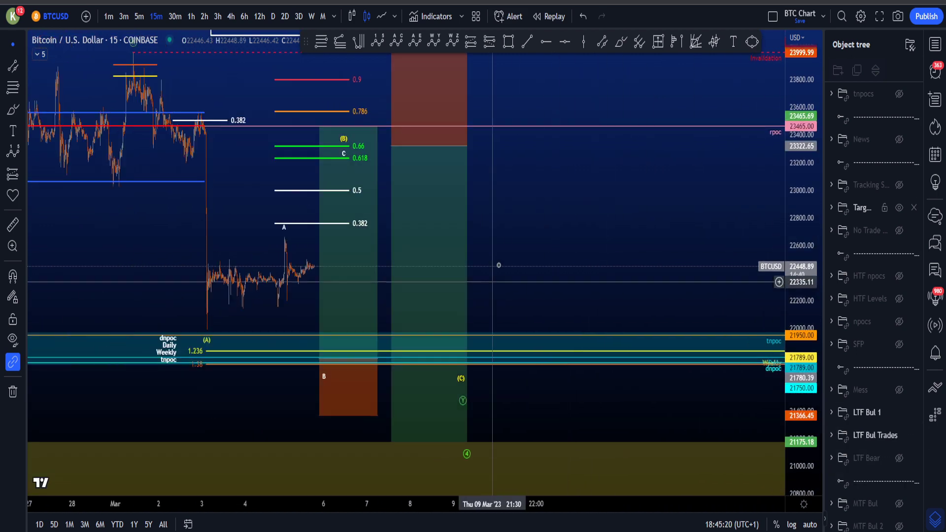
{"action": "left_click_drag", "start_coordinate": [498, 274], "coordinate": [681, 262]}
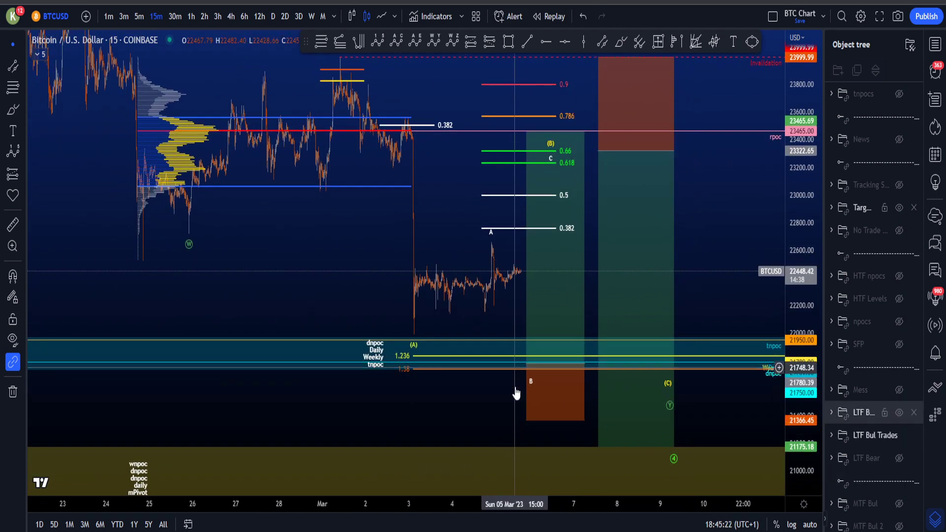
Try raising the stop of the long position at B to 21661.41, and undo the change.
{"action": "left_click", "coordinate": [553, 366]}
{"action": "left_click_drag", "start_coordinate": [527, 420], "coordinate": [527, 388]}
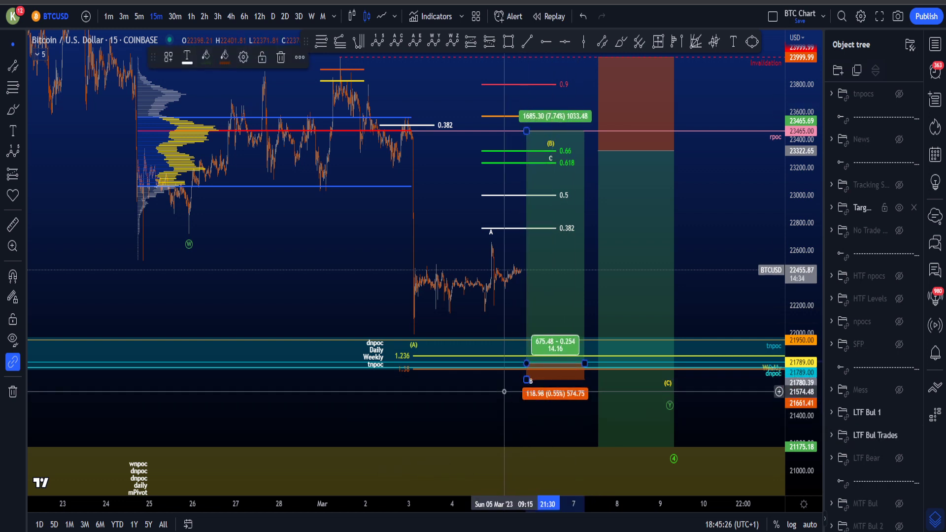
{"action": "key", "text": "ctrl+z"}
{"action": "left_click_drag", "start_coordinate": [797, 302], "coordinate": [797, 323]}
{"action": "left_click", "coordinate": [705, 302]}
{"action": "left_click_drag", "start_coordinate": [706, 301], "coordinate": [711, 297]}
{"action": "left_click", "coordinate": [518, 359]}
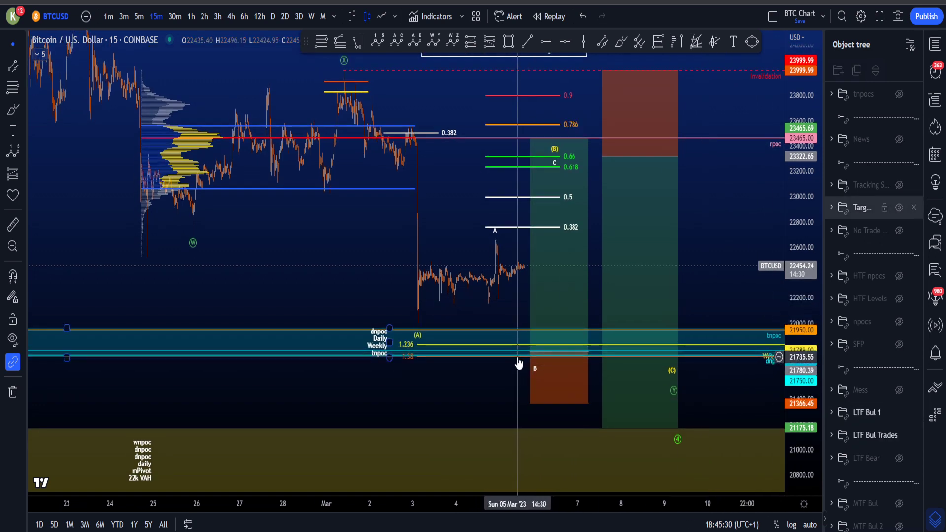
{"action": "left_click", "coordinate": [519, 363]}
Hide the LTF Bul Trades group and brush the path from (A) through A and B to C, deleting the stroke.
{"action": "left_click", "coordinate": [620, 42]}
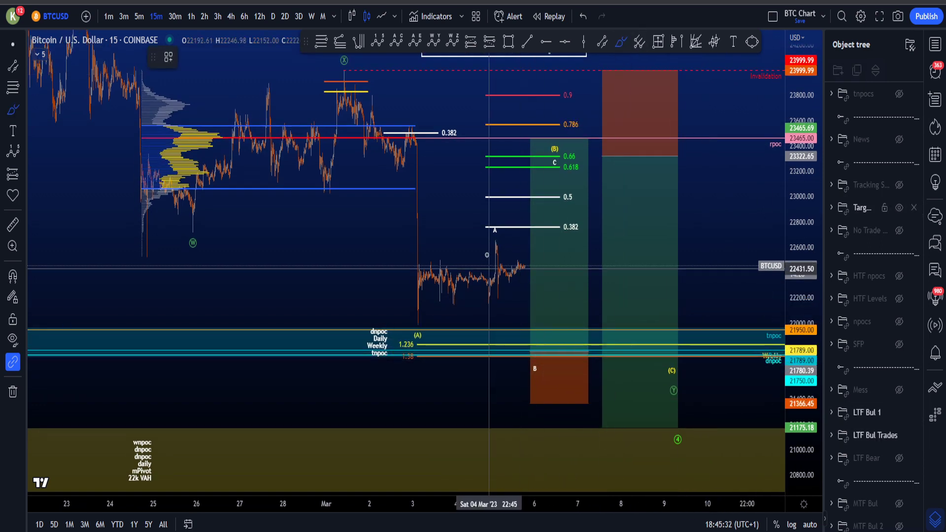
{"action": "left_click_drag", "start_coordinate": [793, 437], "coordinate": [794, 473]}
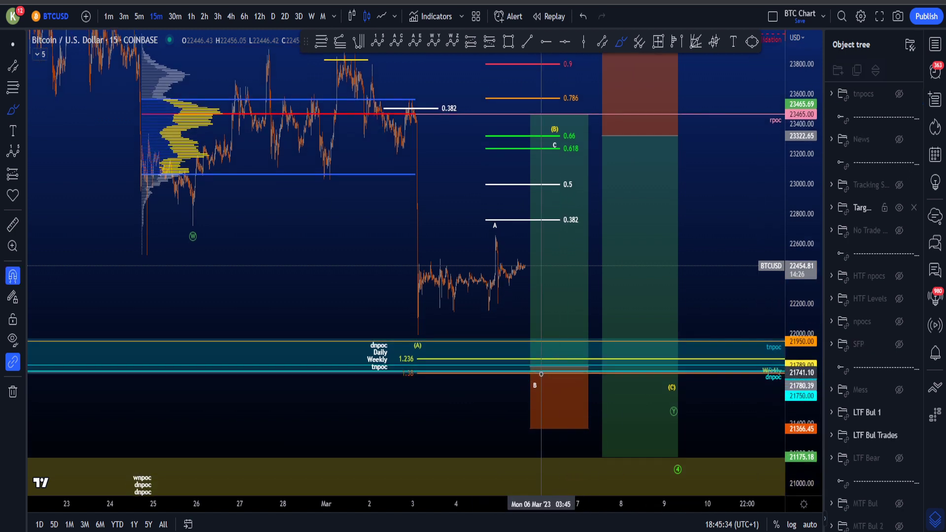
{"action": "scroll", "coordinate": [542, 375], "scroll_direction": "up", "scroll_amount": 2}
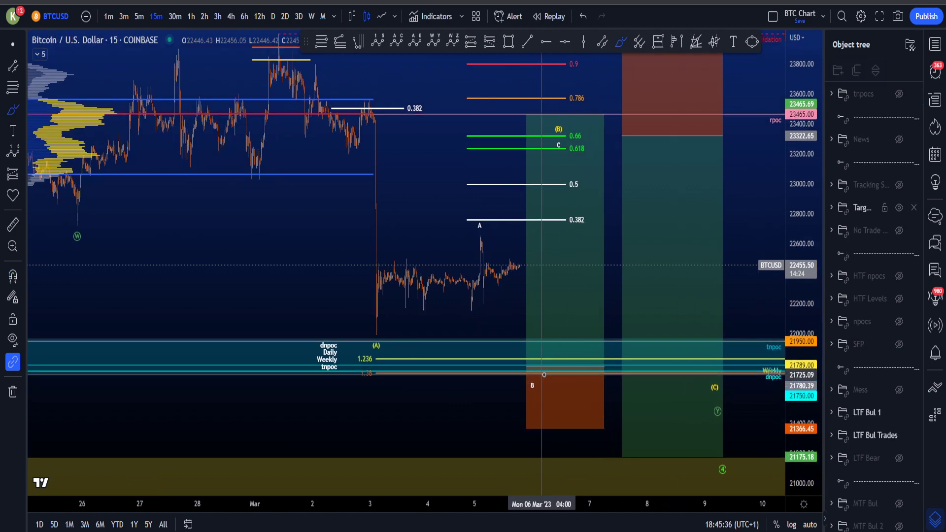
{"action": "left_click_drag", "start_coordinate": [800, 422], "coordinate": [800, 412]}
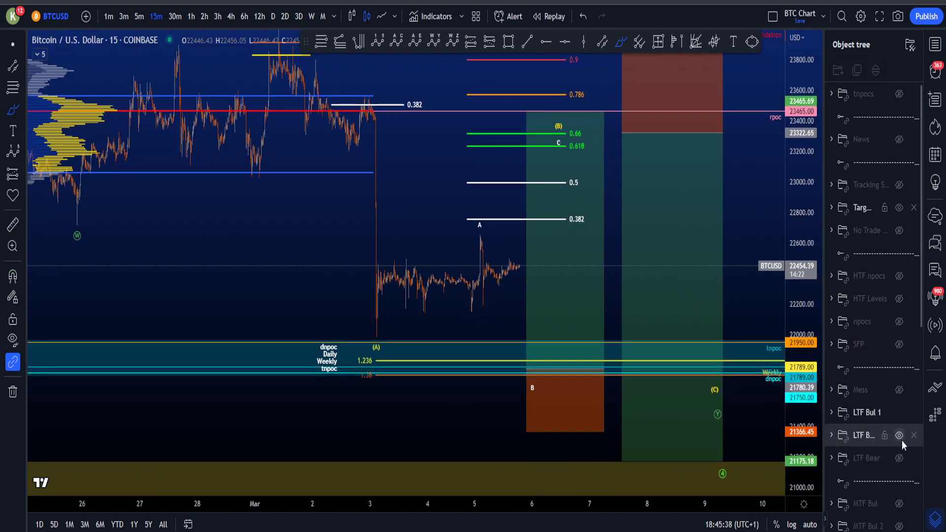
{"action": "left_click", "coordinate": [900, 435]}
{"action": "mouse_move", "coordinate": [364, 339]}
{"action": "left_mouse_down"}
{"action": "mouse_move", "coordinate": [481, 237]}
{"action": "mouse_move", "coordinate": [532, 380]}
{"action": "mouse_move", "coordinate": [565, 155]}
{"action": "left_mouse_up"}
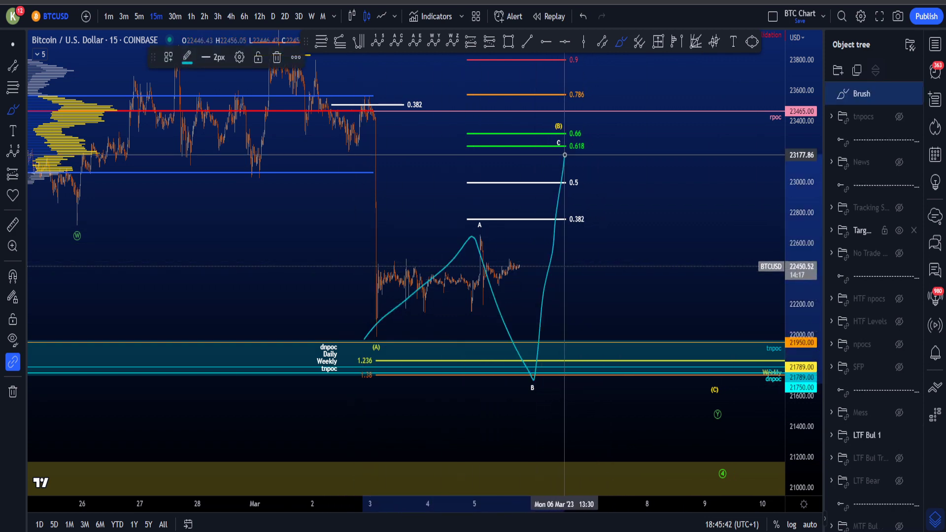
{"action": "key", "text": "Delete"}
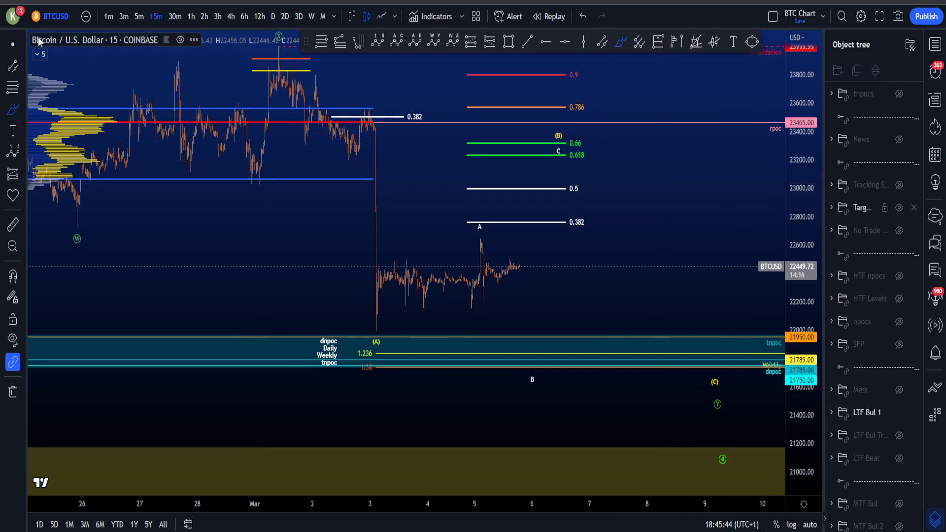
Show the LTF Bul Trades group again, with both position boxes and the invalidation level in view.
{"action": "scroll", "coordinate": [665, 224], "scroll_direction": "right", "scroll_amount": 2}
{"action": "left_click", "coordinate": [899, 435]}
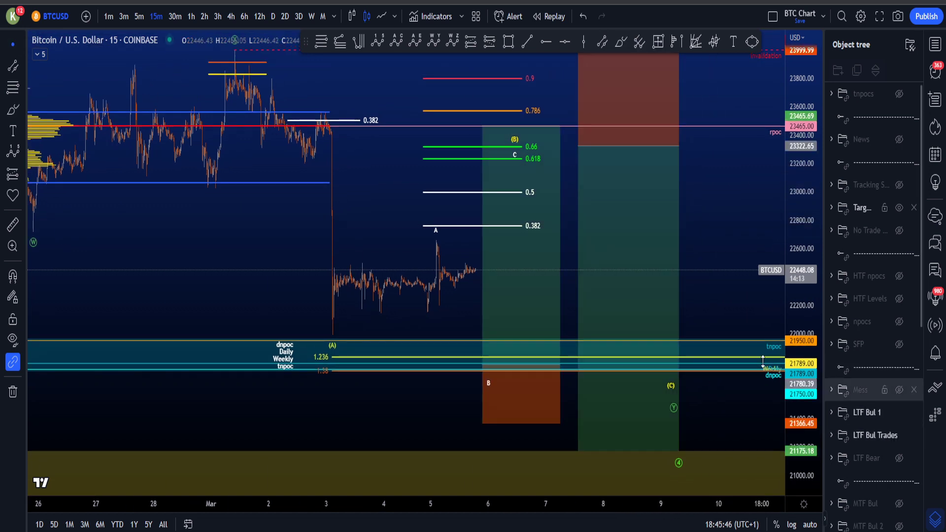
{"action": "left_click_drag", "start_coordinate": [803, 247], "coordinate": [803, 310]}
{"action": "scroll", "coordinate": [724, 245], "scroll_direction": "down", "scroll_amount": 1}
{"action": "left_click_drag", "start_coordinate": [720, 226], "coordinate": [731, 239]}
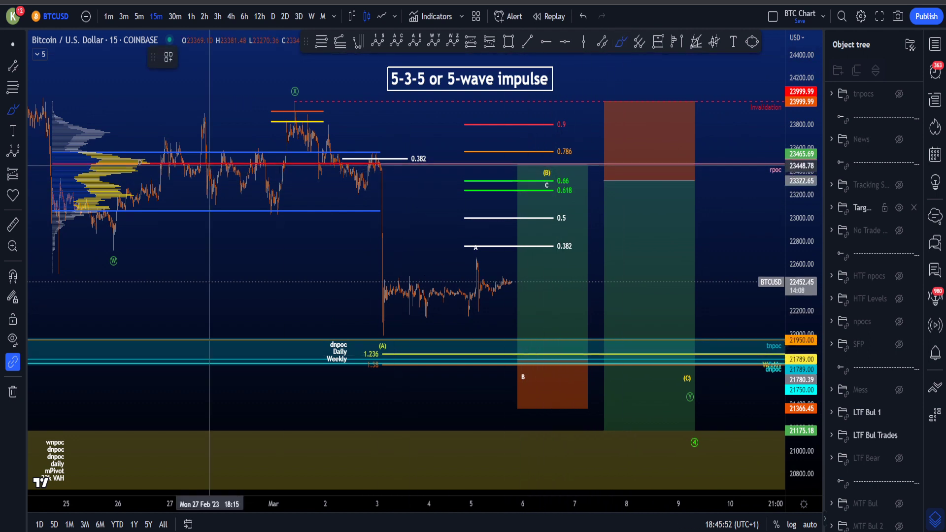
Brush a loop around the range between the blue lines and an arc around the volume profile, undoing both strokes.
{"action": "mouse_move", "coordinate": [367, 160]}
{"action": "left_mouse_down"}
{"action": "mouse_move", "coordinate": [59, 155]}
{"action": "mouse_move", "coordinate": [392, 212]}
{"action": "left_mouse_up"}
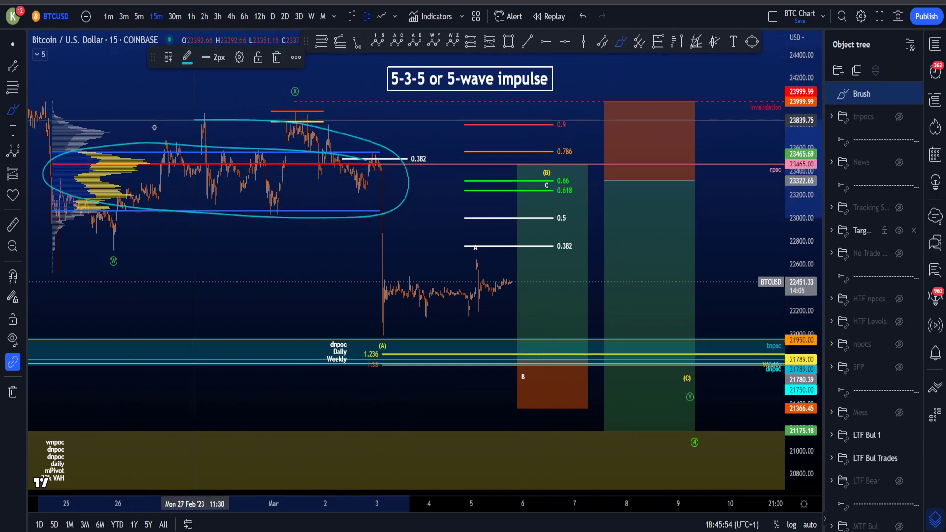
{"action": "key", "text": "ctrl+z"}
{"action": "left_click_drag", "start_coordinate": [69, 94], "coordinate": [147, 204]}
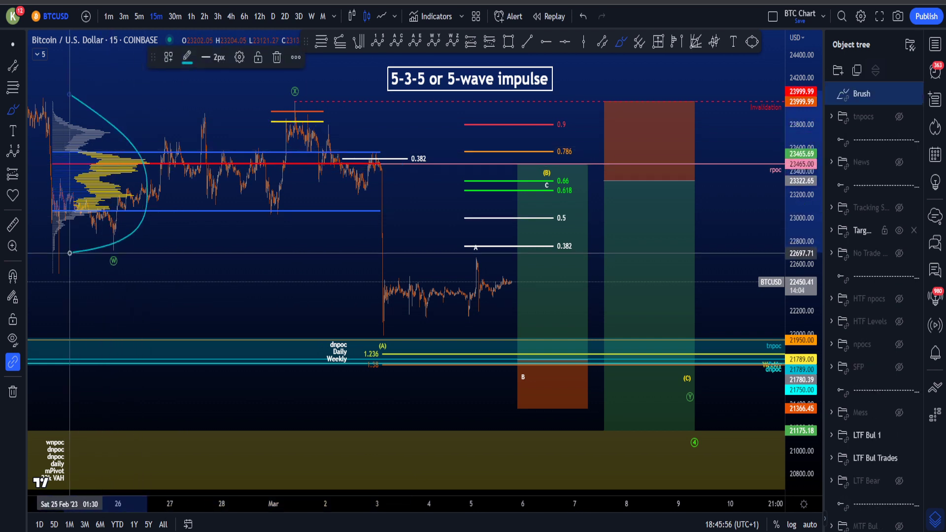
{"action": "key", "text": "ctrl+z"}
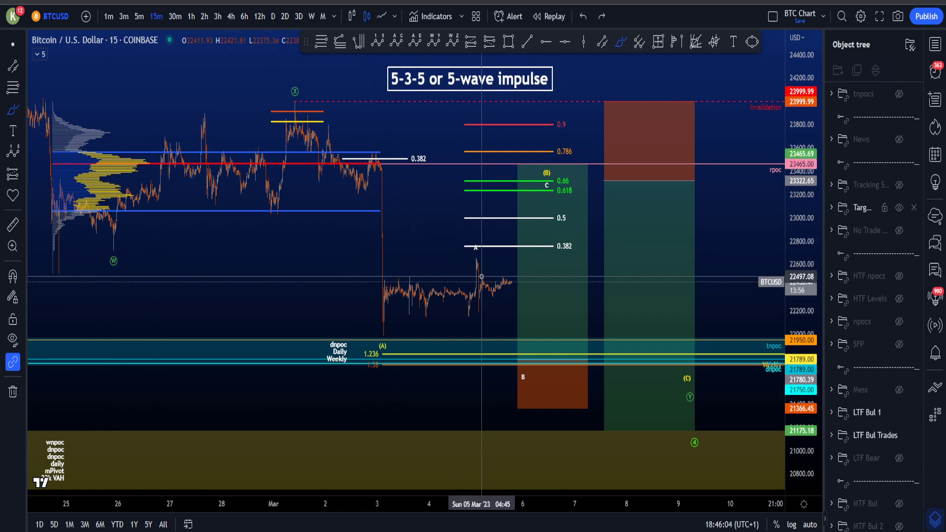
Brush the rise from B to C, and the swing from X through (A) and (B) to (C), undoing each stroke.
{"action": "left_click_drag", "start_coordinate": [520, 361], "coordinate": [555, 196]}
{"action": "key", "text": "ctrl+z"}
{"action": "mouse_move", "coordinate": [306, 112]}
{"action": "left_mouse_down"}
{"action": "mouse_move", "coordinate": [379, 336]}
{"action": "mouse_move", "coordinate": [529, 162]}
{"action": "mouse_move", "coordinate": [707, 379]}
{"action": "left_mouse_up"}
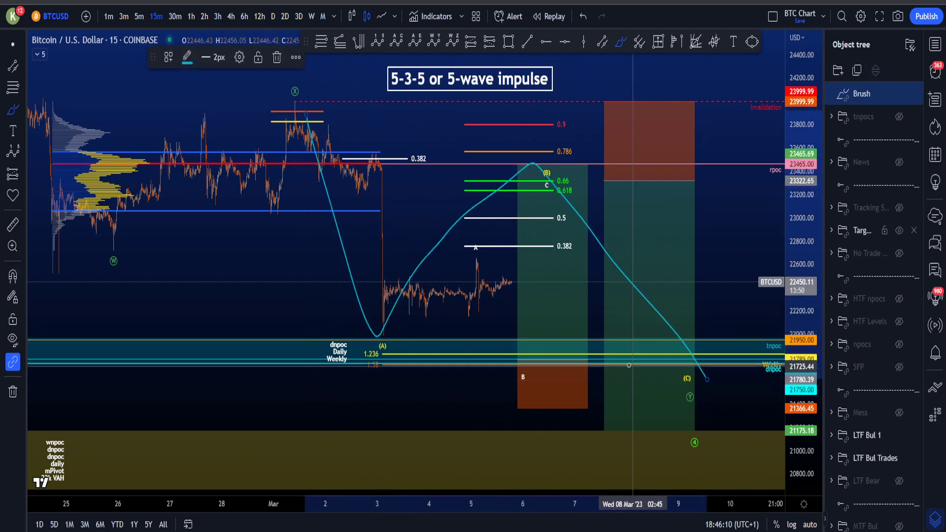
{"action": "key", "text": "ctrl+z"}
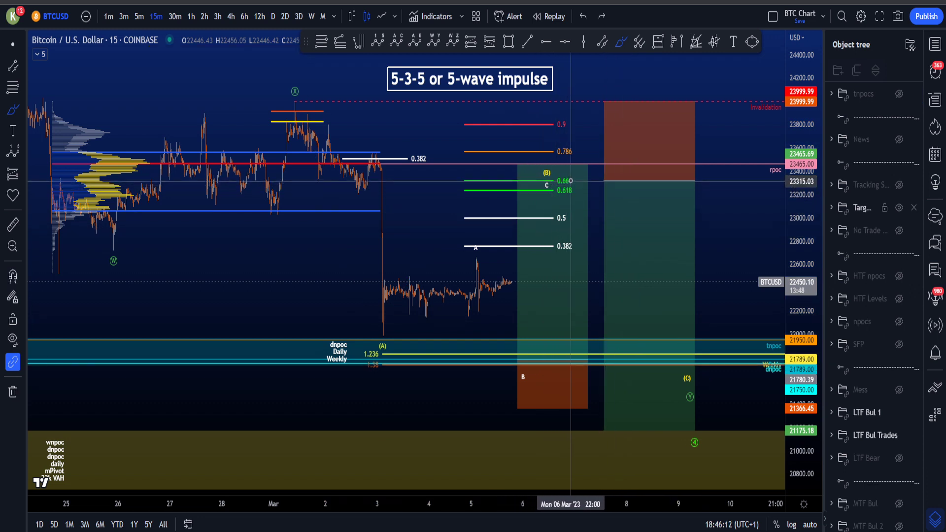
Circle the area around the (B) label and brush a decline from the 0.786 level, undoing the strokes.
{"action": "left_click_drag", "start_coordinate": [562, 163], "coordinate": [509, 176]}
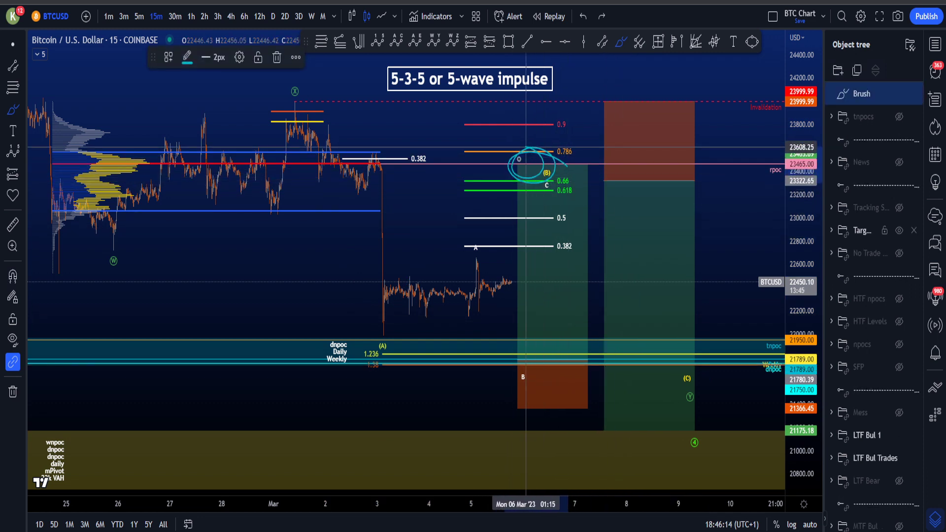
{"action": "key", "text": "ctrl+z"}
{"action": "mouse_move", "coordinate": [382, 146]}
{"action": "left_mouse_down"}
{"action": "mouse_move", "coordinate": [517, 141]}
{"action": "mouse_move", "coordinate": [592, 246]}
{"action": "left_mouse_up"}
{"action": "key", "text": "ctrl+z"}
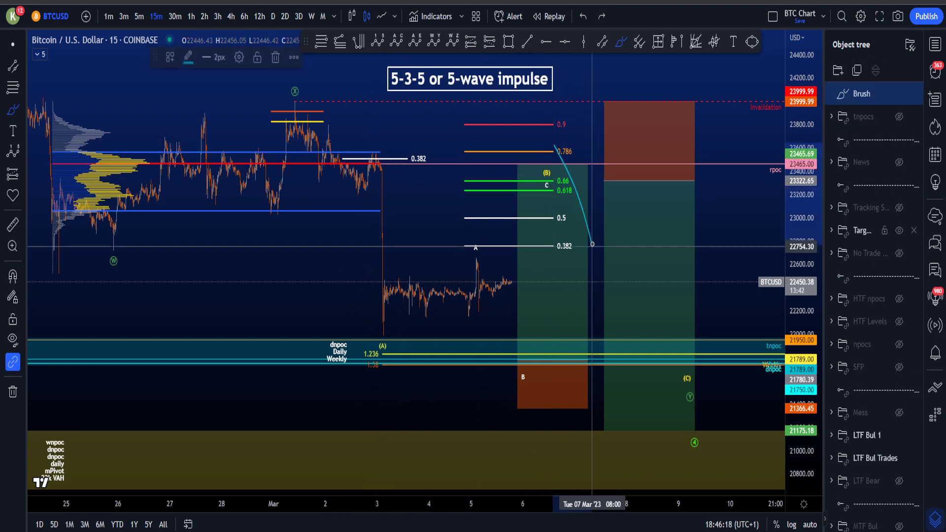
{"action": "key", "text": "ctrl+z"}
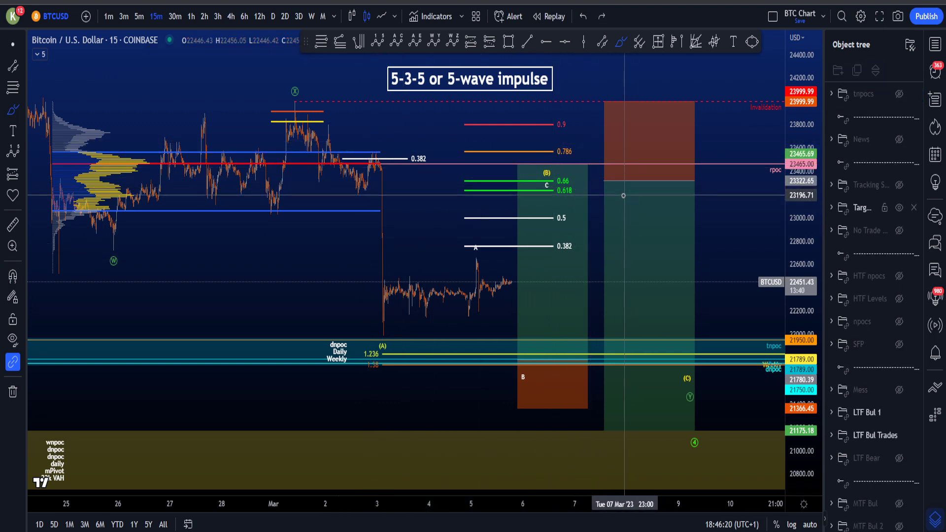
Brush a decline into the short position, a loop near its entry and a mark by the invalidation line, undoing each stroke.
{"action": "mouse_move", "coordinate": [583, 134]}
{"action": "left_mouse_down"}
{"action": "mouse_move", "coordinate": [641, 224]}
{"action": "mouse_move", "coordinate": [644, 245]}
{"action": "left_mouse_up"}
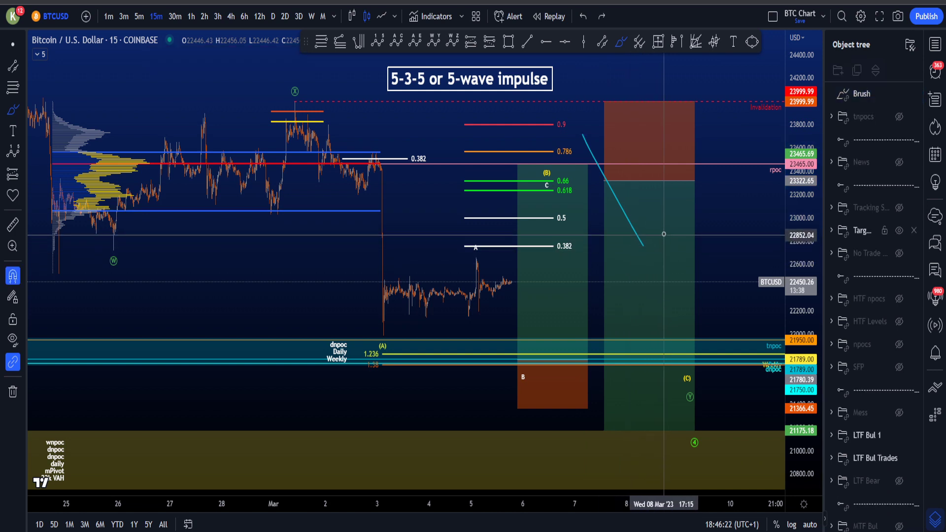
{"action": "key", "text": "ctrl+z"}
{"action": "left_click_drag", "start_coordinate": [561, 156], "coordinate": [616, 182]}
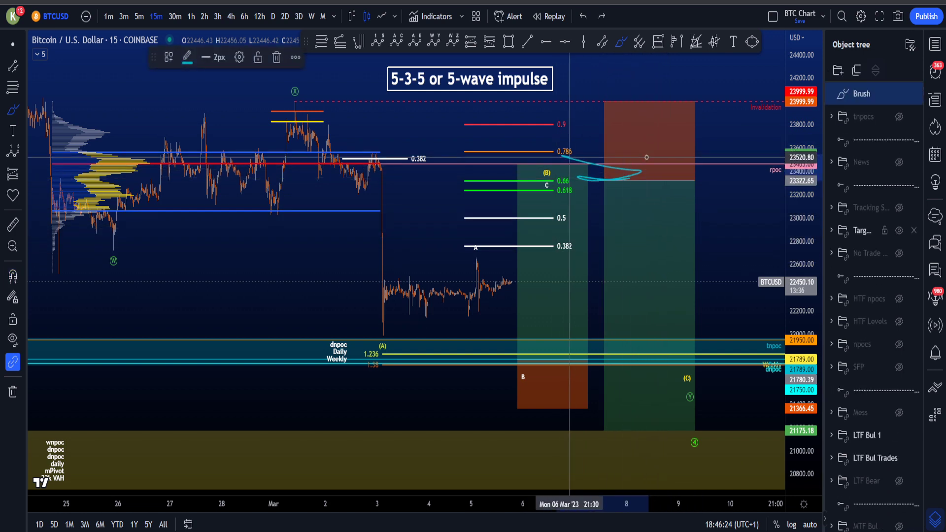
{"action": "key", "text": "ctrl+z"}
{"action": "mouse_move", "coordinate": [544, 94]}
{"action": "left_mouse_down"}
{"action": "mouse_move", "coordinate": [676, 102]}
{"action": "mouse_move", "coordinate": [650, 105]}
{"action": "left_mouse_up"}
{"action": "key", "text": "ctrl+z"}
Brush the full move from X down to the yellow zone around the green 4 label twice, undoing the strokes and leaving the Brush.
{"action": "mouse_move", "coordinate": [295, 91]}
{"action": "left_mouse_down"}
{"action": "mouse_move", "coordinate": [381, 322]}
{"action": "mouse_move", "coordinate": [591, 136]}
{"action": "mouse_move", "coordinate": [700, 412]}
{"action": "mouse_move", "coordinate": [682, 446]}
{"action": "mouse_move", "coordinate": [705, 433]}
{"action": "left_mouse_up"}
{"action": "key", "text": "ctrl+z"}
{"action": "key", "text": "ctrl+z"}
{"action": "left_click_drag", "start_coordinate": [808, 402], "coordinate": [808, 427]}
{"action": "mouse_move", "coordinate": [294, 138]}
{"action": "left_mouse_down"}
{"action": "mouse_move", "coordinate": [467, 323]}
{"action": "mouse_move", "coordinate": [488, 269]}
{"action": "mouse_move", "coordinate": [561, 157]}
{"action": "mouse_move", "coordinate": [695, 404]}
{"action": "mouse_move", "coordinate": [715, 398]}
{"action": "mouse_move", "coordinate": [699, 426]}
{"action": "left_mouse_up"}
{"action": "key", "text": "ctrl+z"}
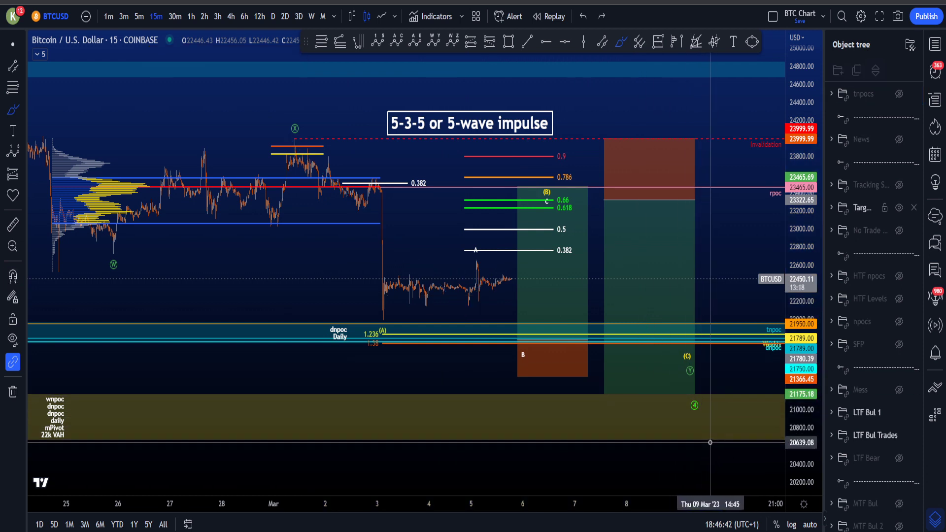
{"action": "left_click", "coordinate": [12, 48]}
{"action": "left_click_drag", "start_coordinate": [732, 237], "coordinate": [715, 244]}
{"action": "left_click_drag", "start_coordinate": [801, 338], "coordinate": [799, 271]}
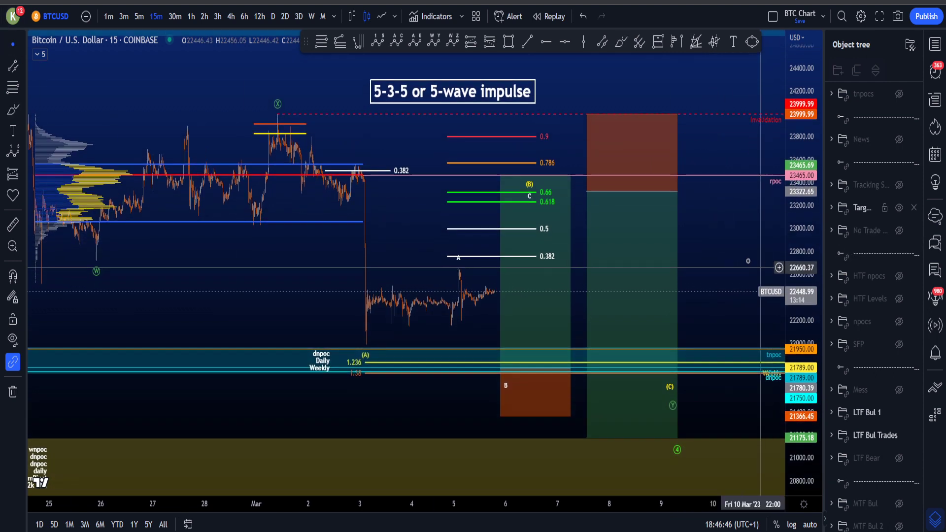
{"action": "left_click_drag", "start_coordinate": [737, 252], "coordinate": [714, 254]}
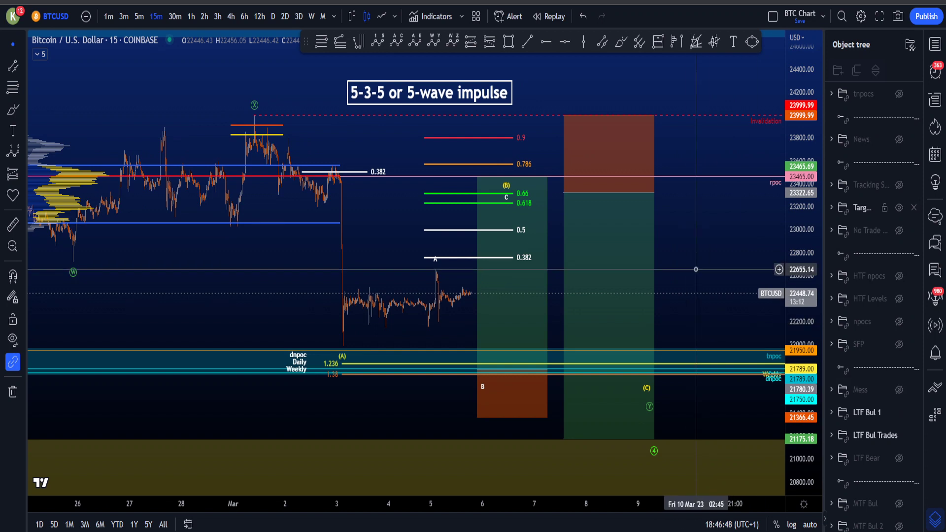
{"action": "left_click_drag", "start_coordinate": [705, 253], "coordinate": [731, 243]}
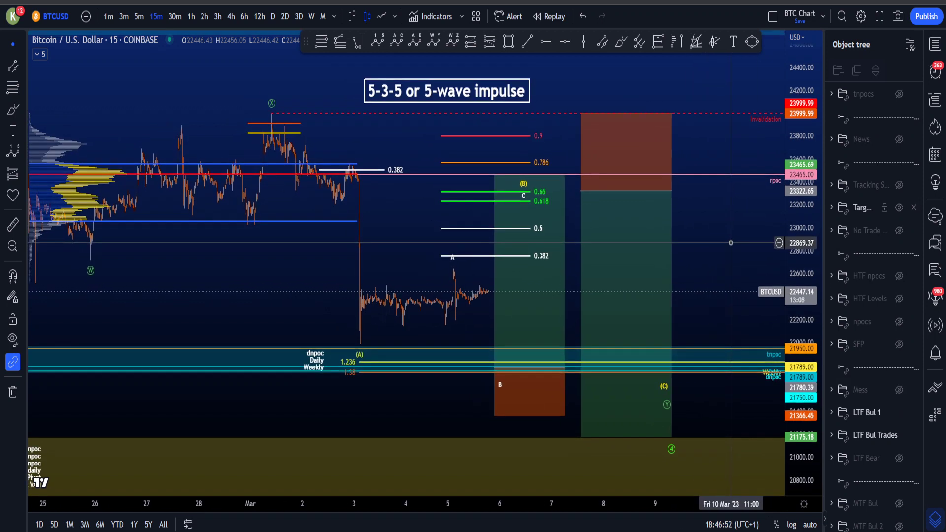